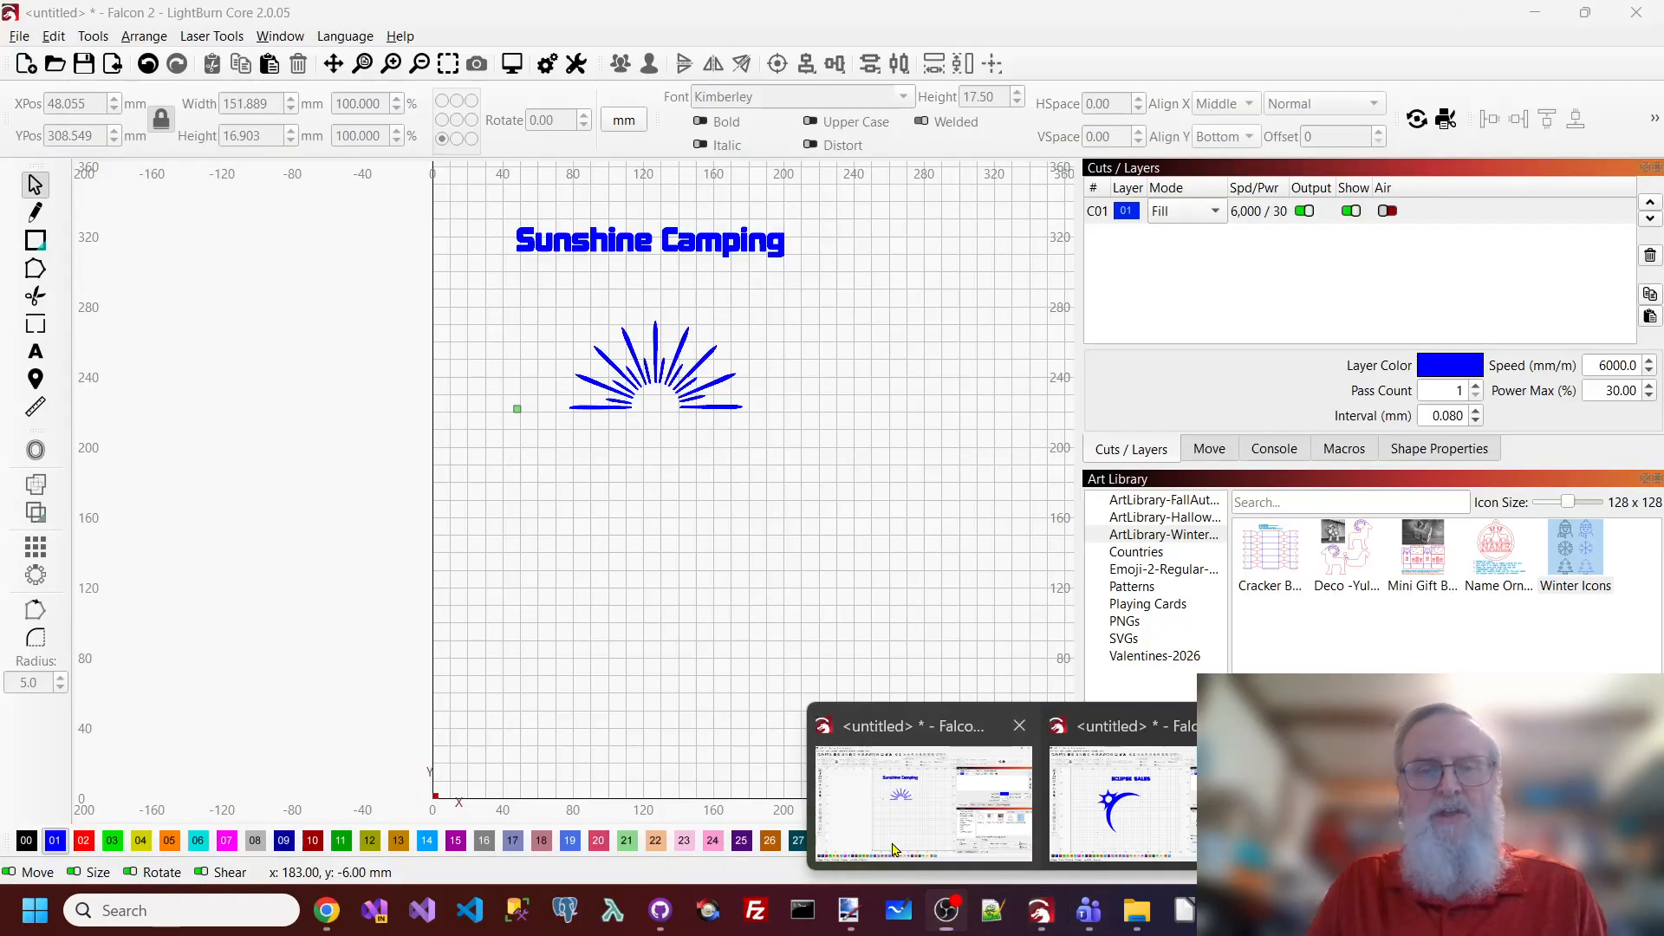
Switch to the Sunshine Camping project and check the font of the text and the width of the sunburst
left_click(910, 784)
scroll(664, 371, "up", 6)
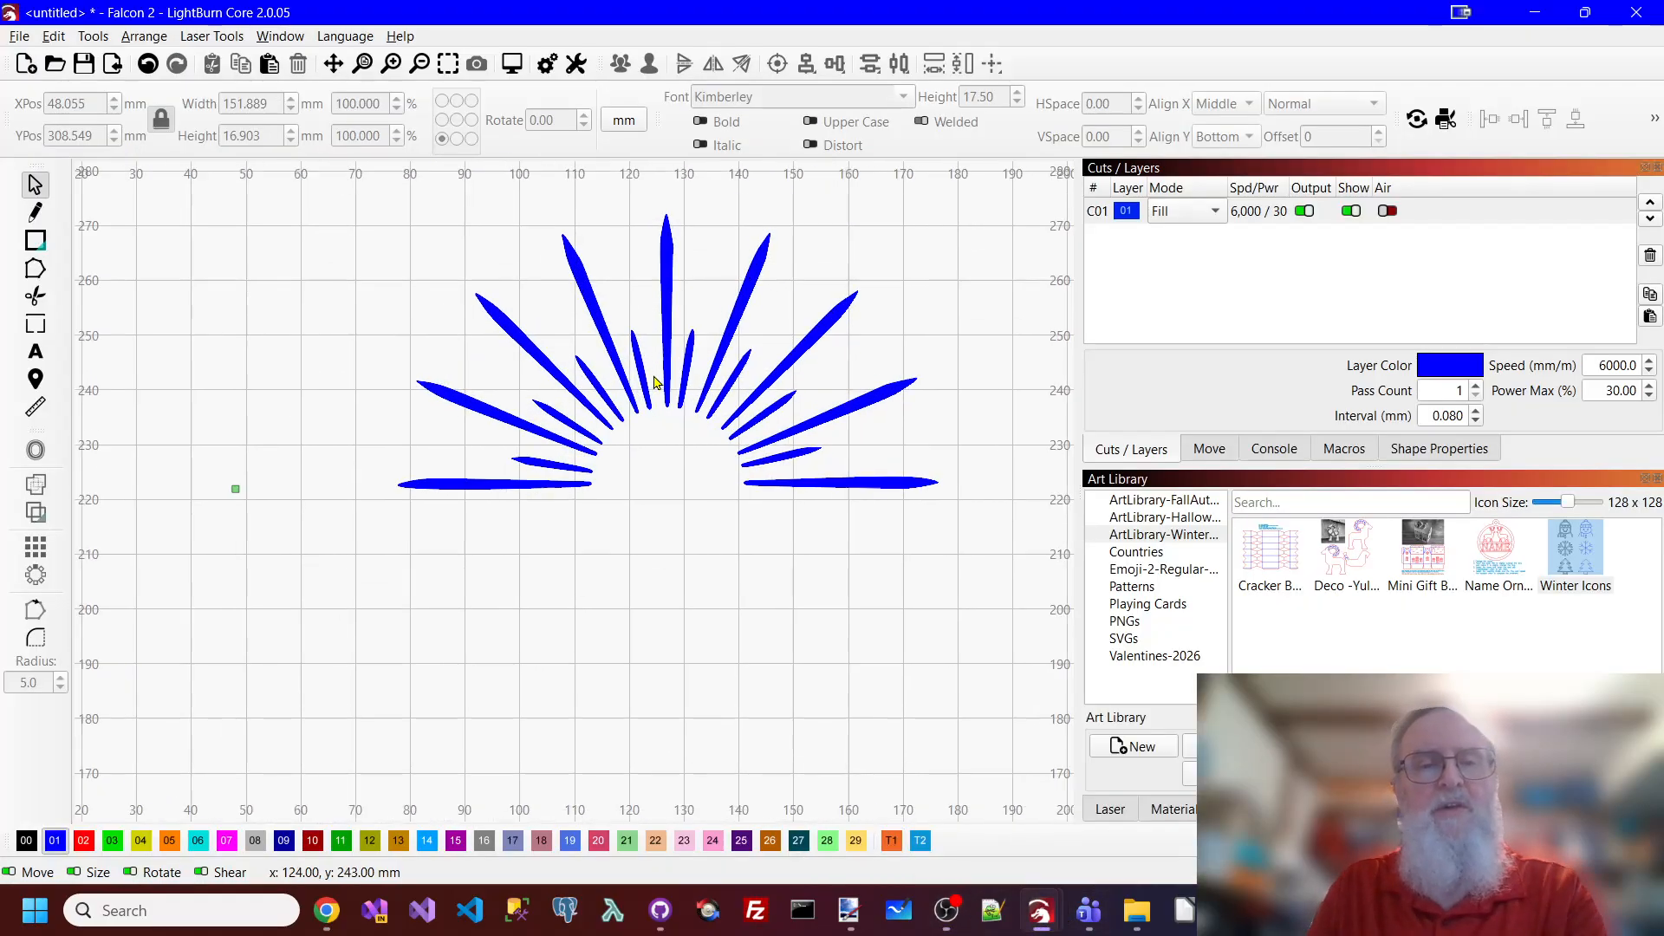
scroll(763, 369, "down", 6)
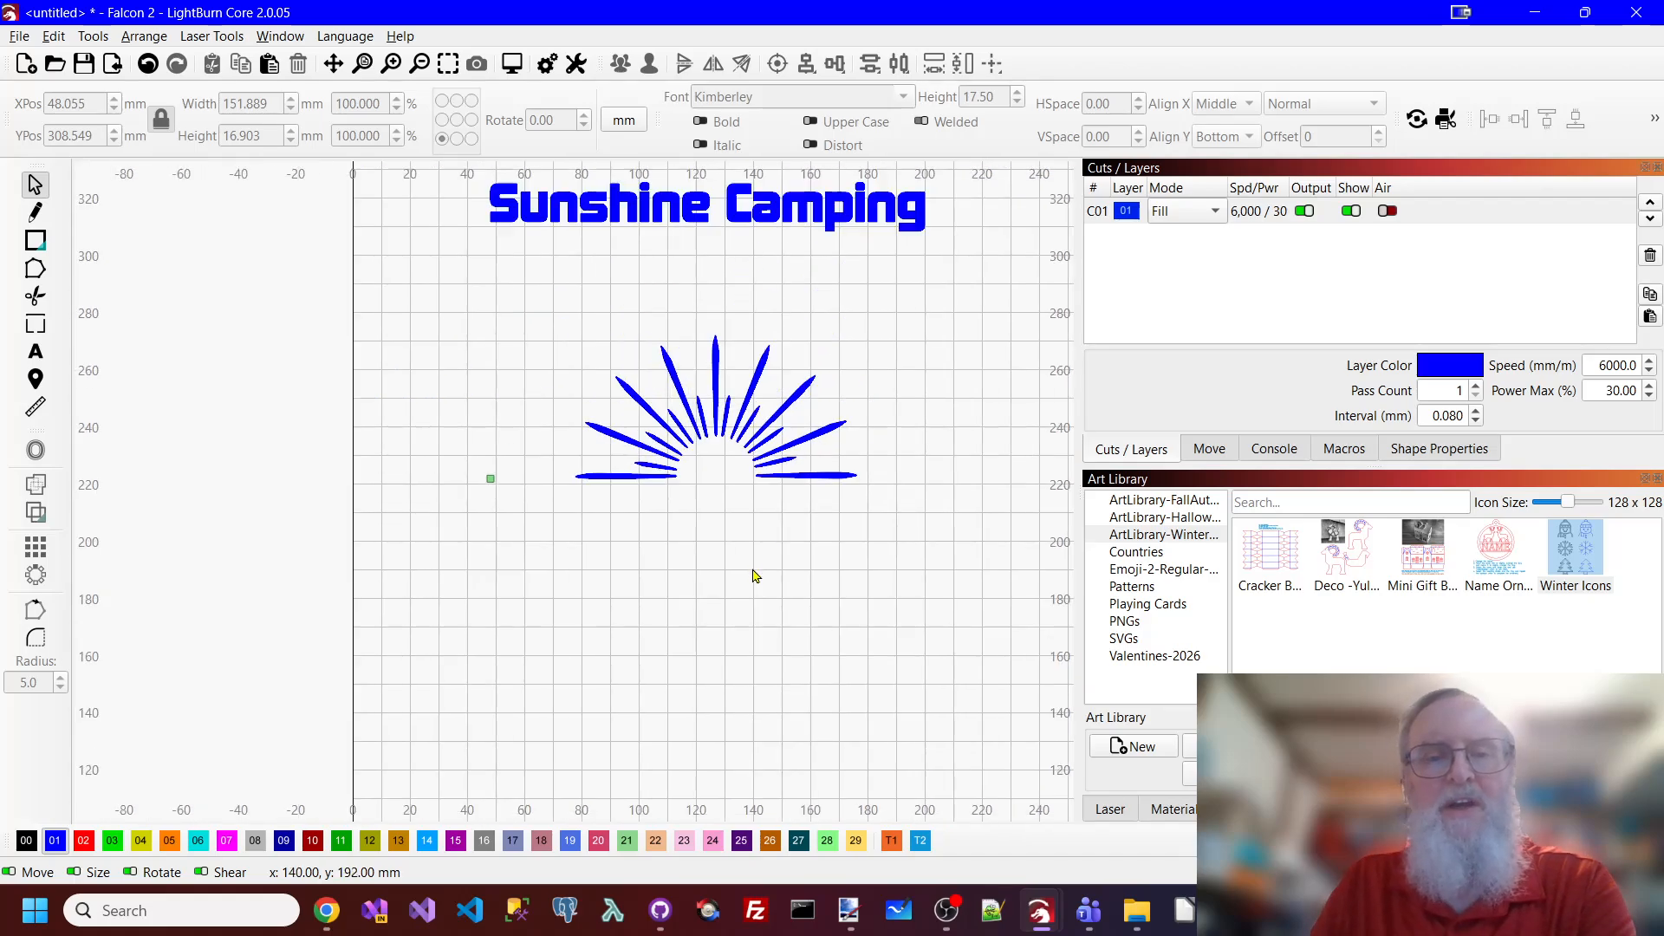
left_click(774, 267)
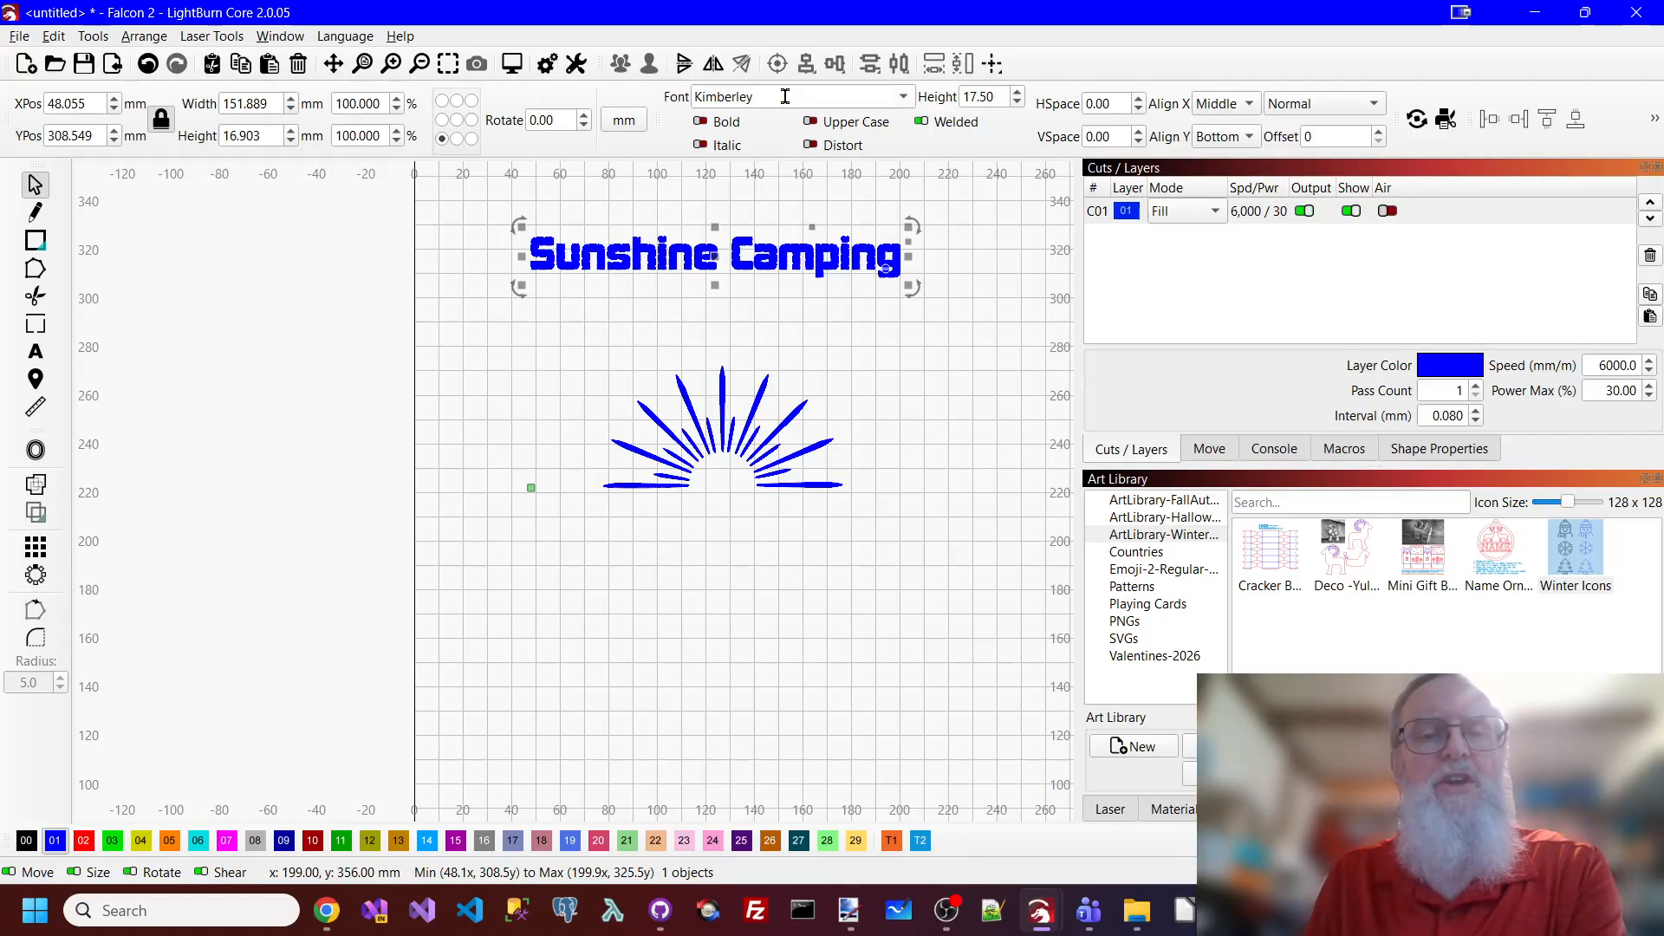
left_click(767, 378)
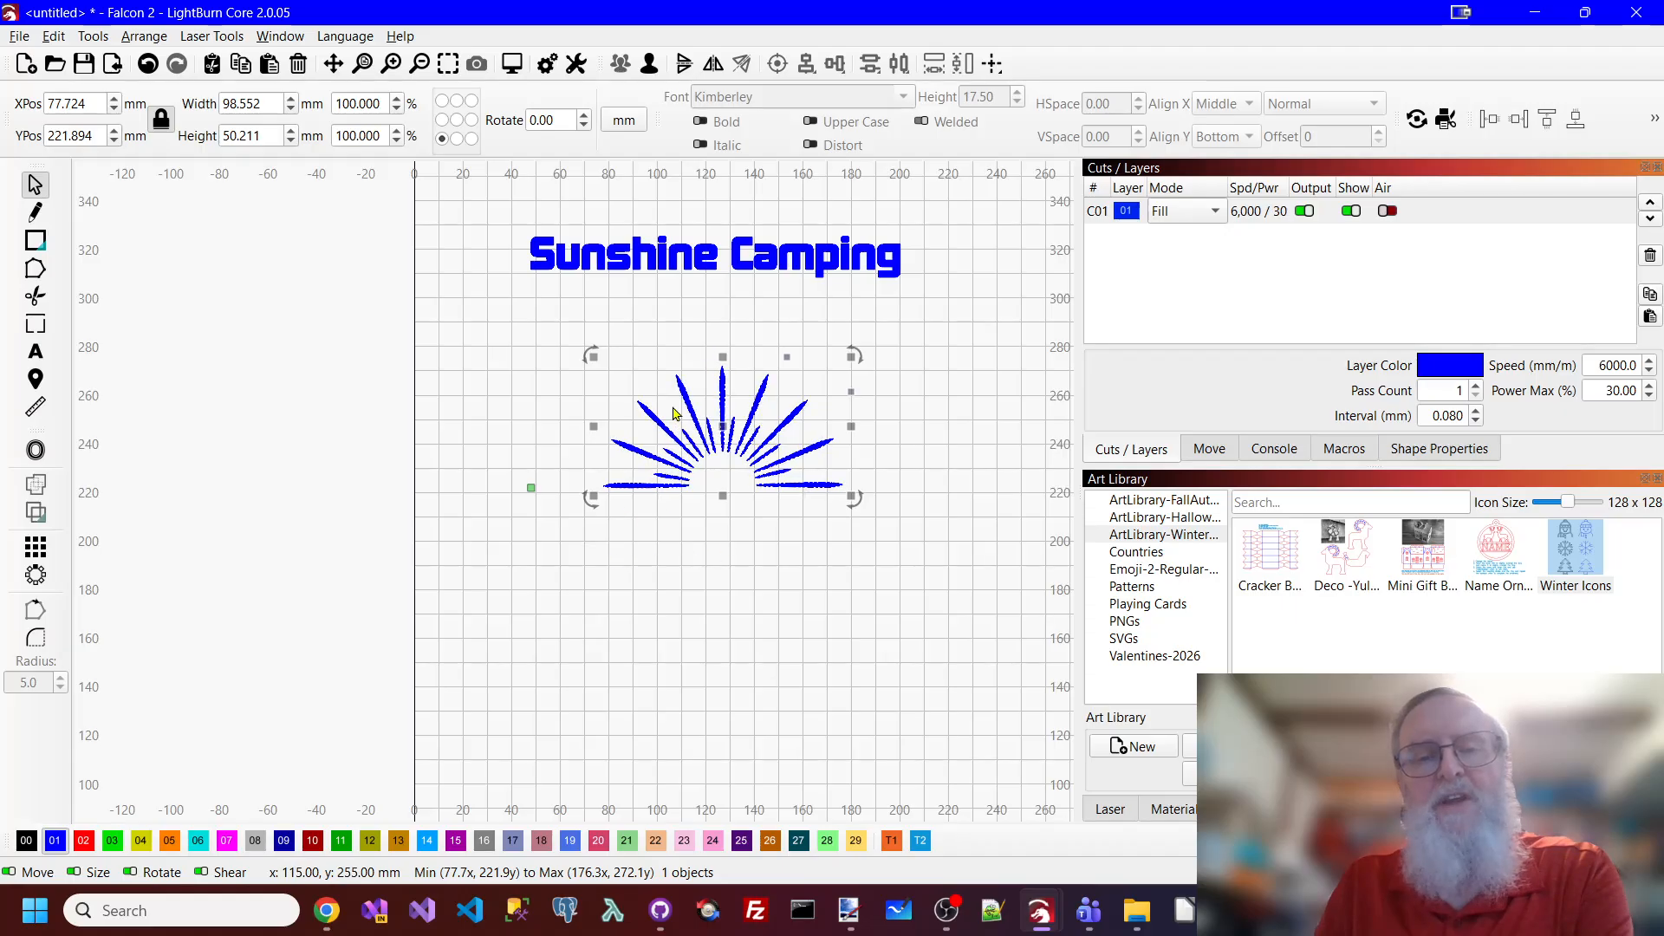
left_click(270, 103)
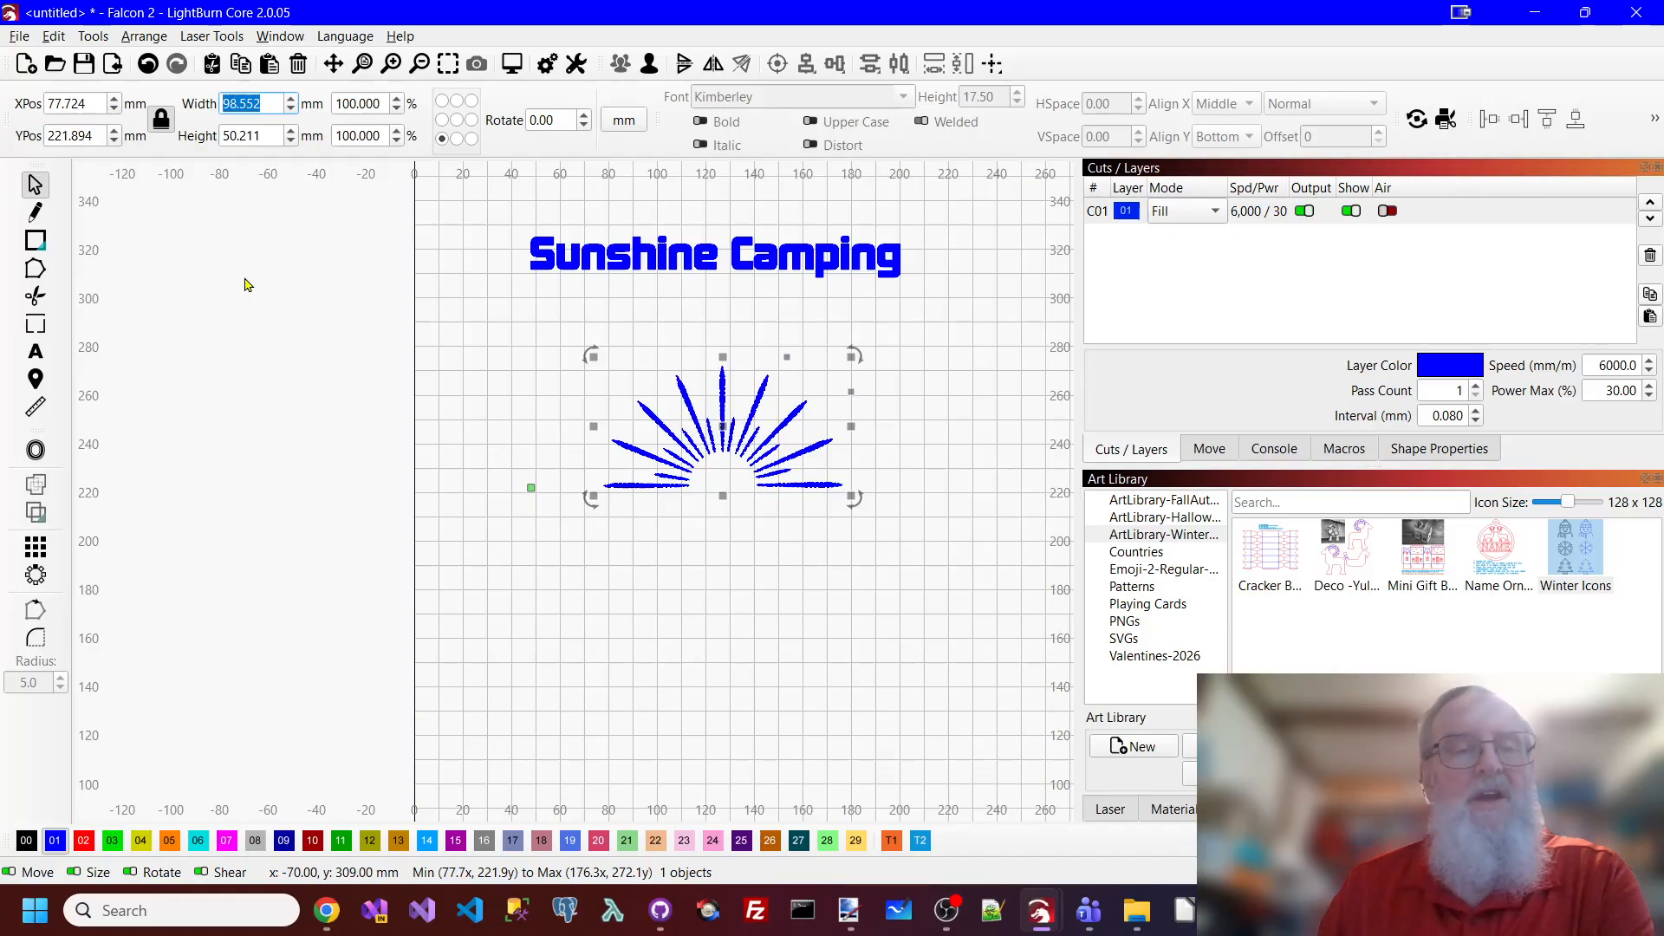
left_click(485, 369)
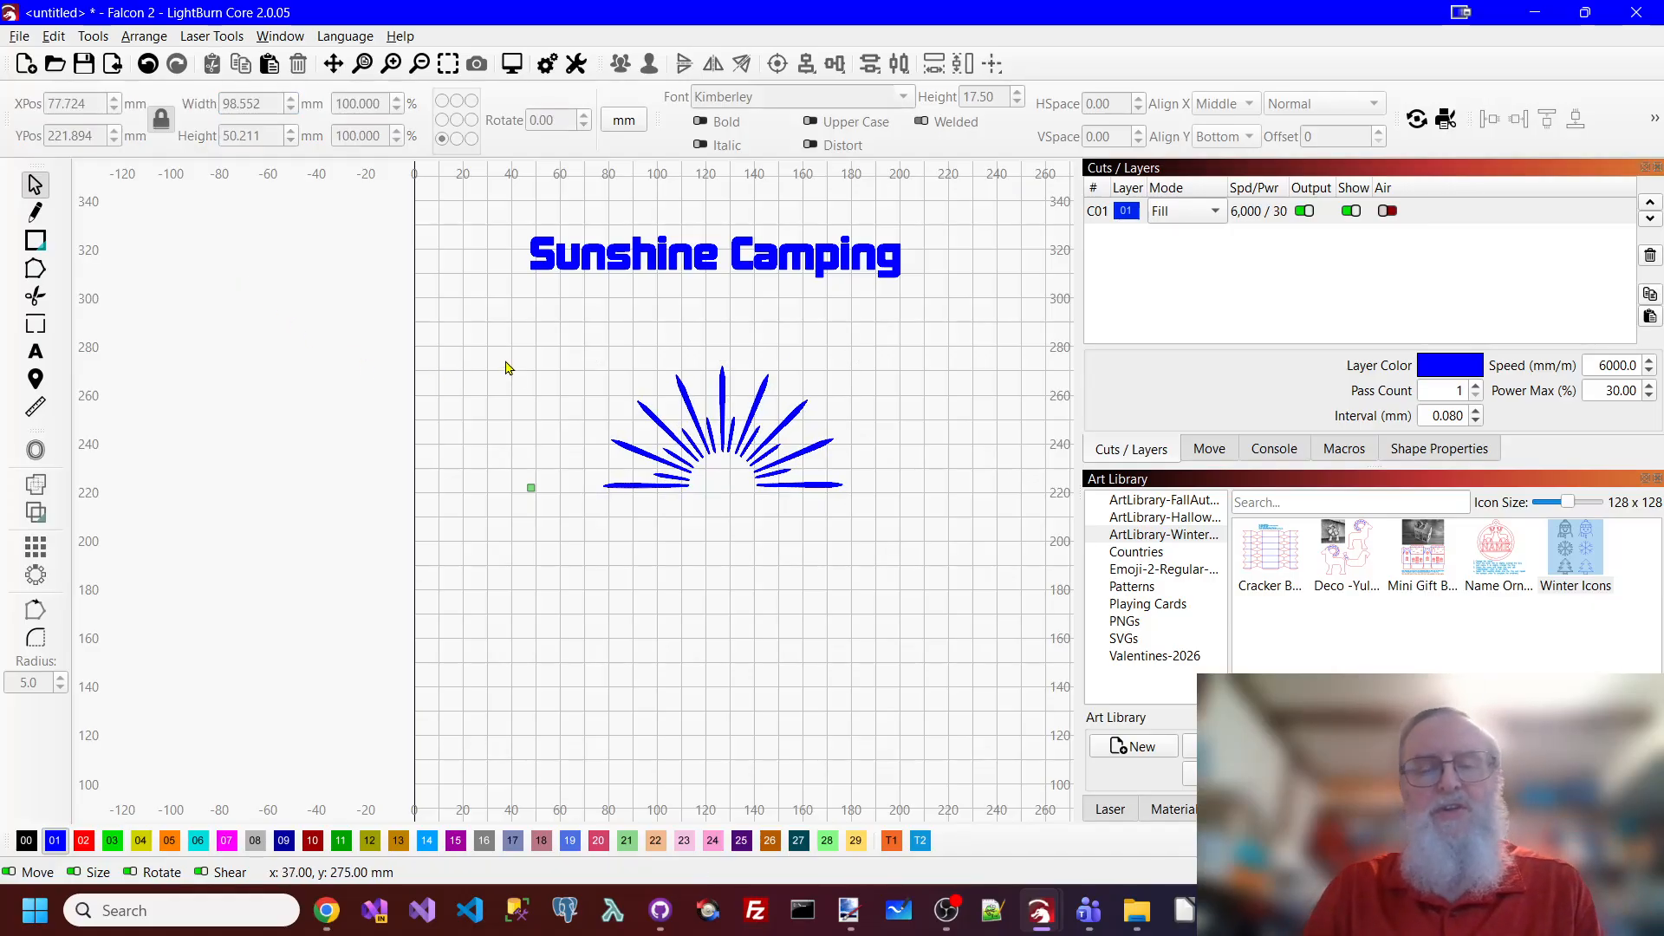
Draw a circle about 91 mm in diameter on tool layer T1, below the sunburst
left_click(892, 842)
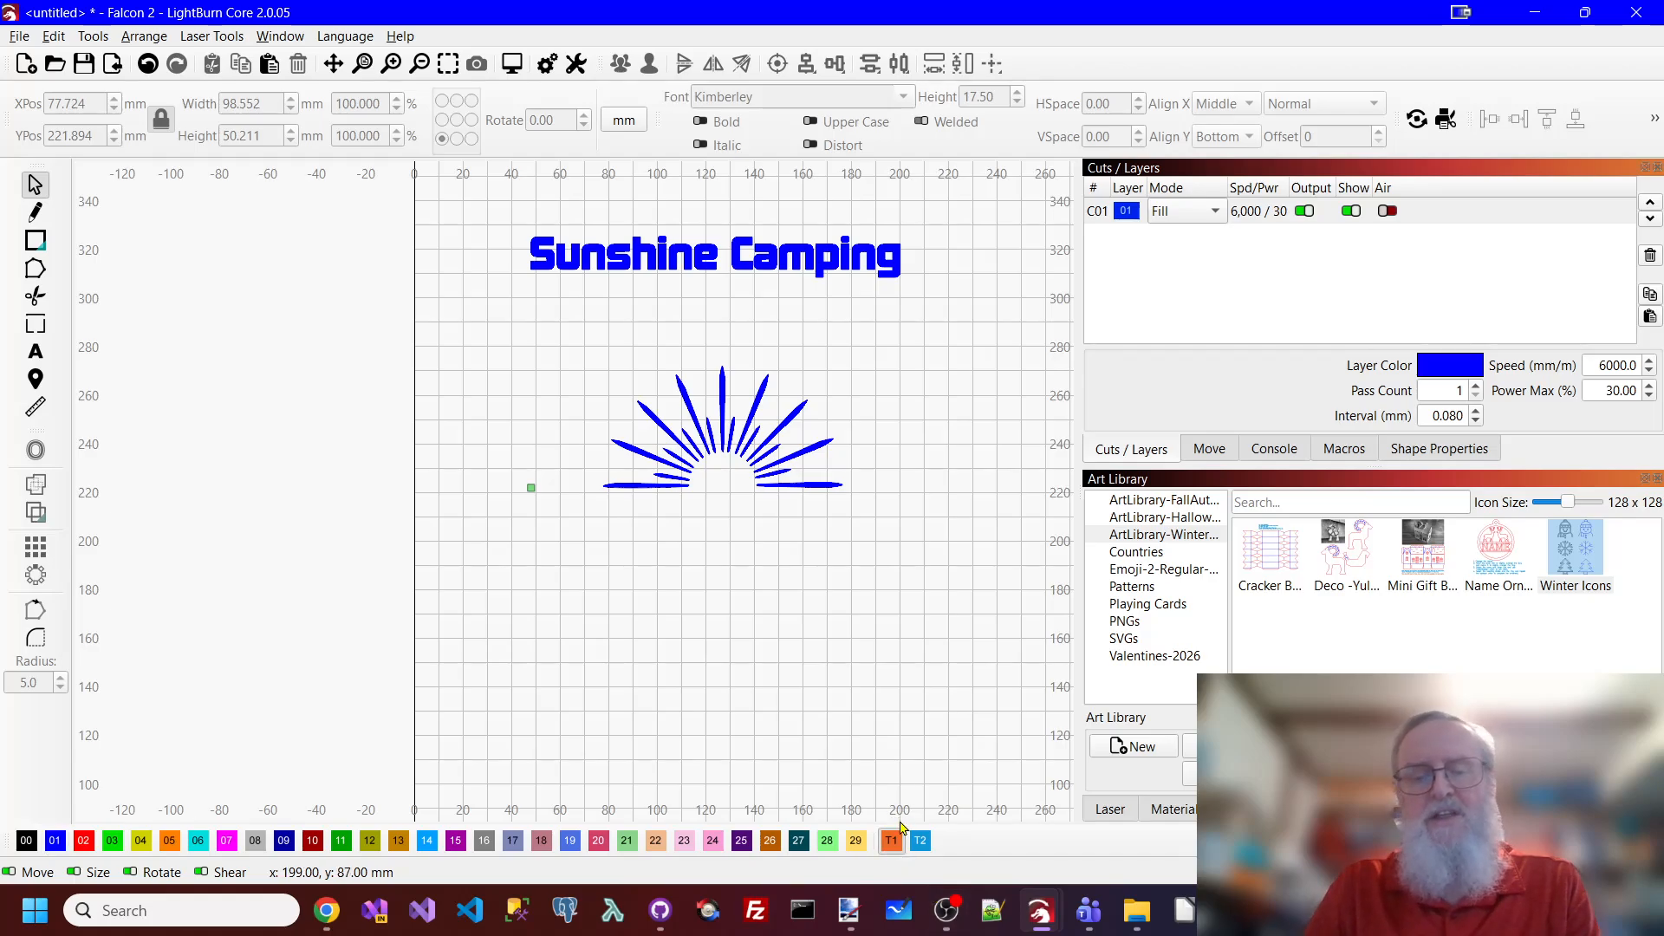
left_click(35, 240)
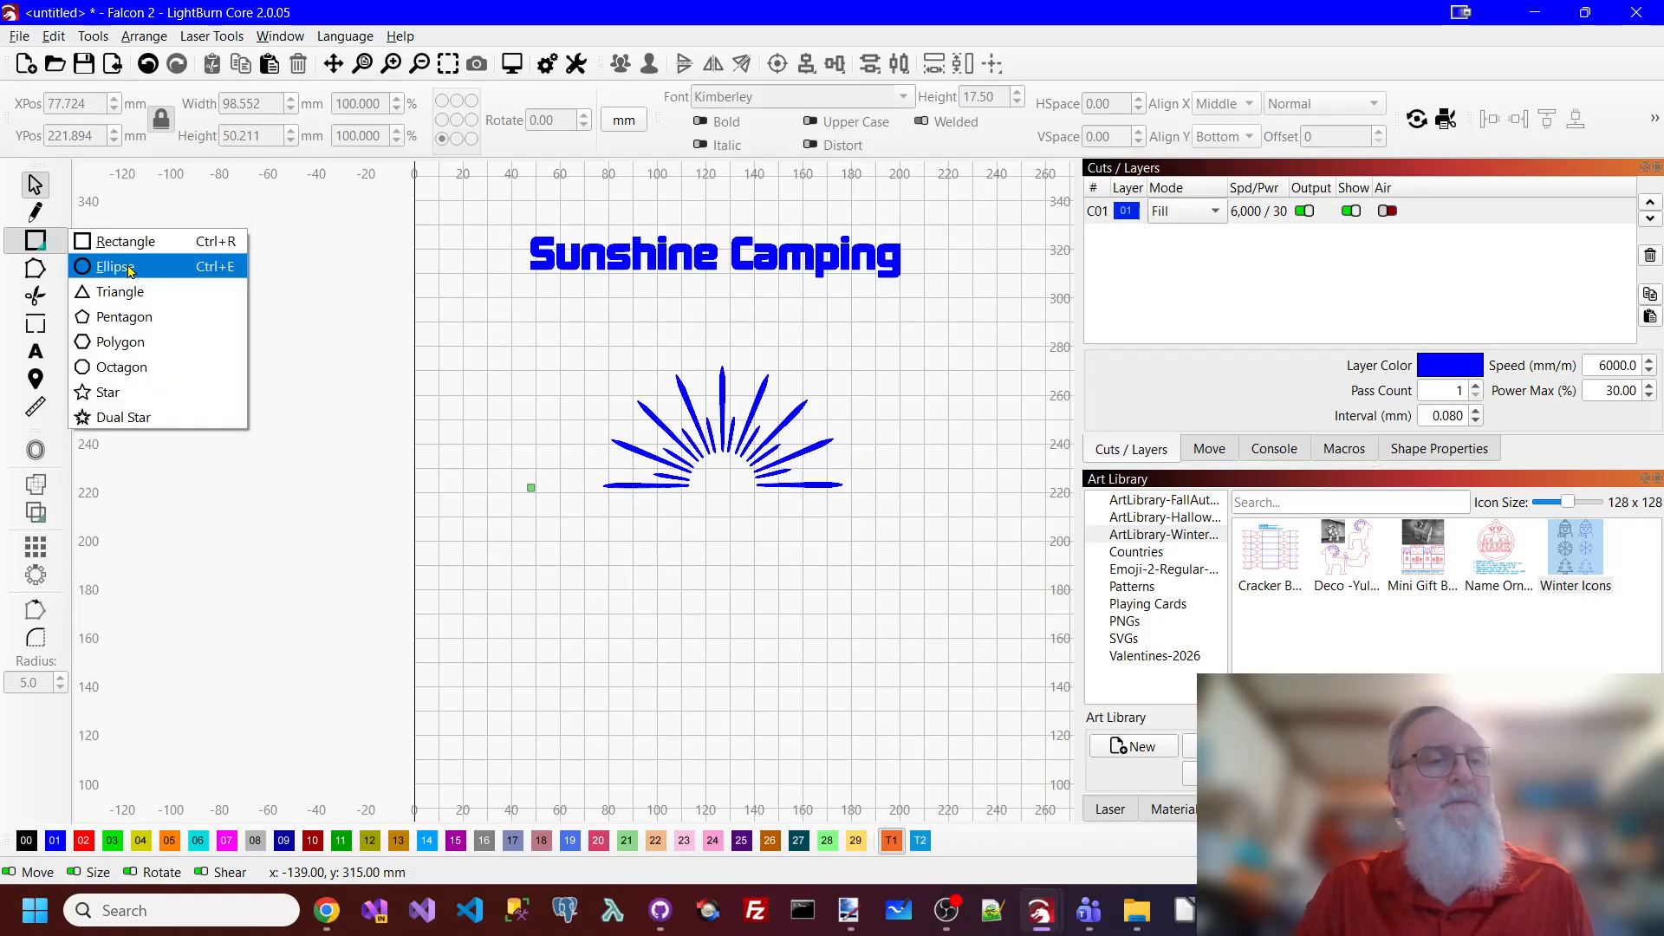
left_click(115, 267)
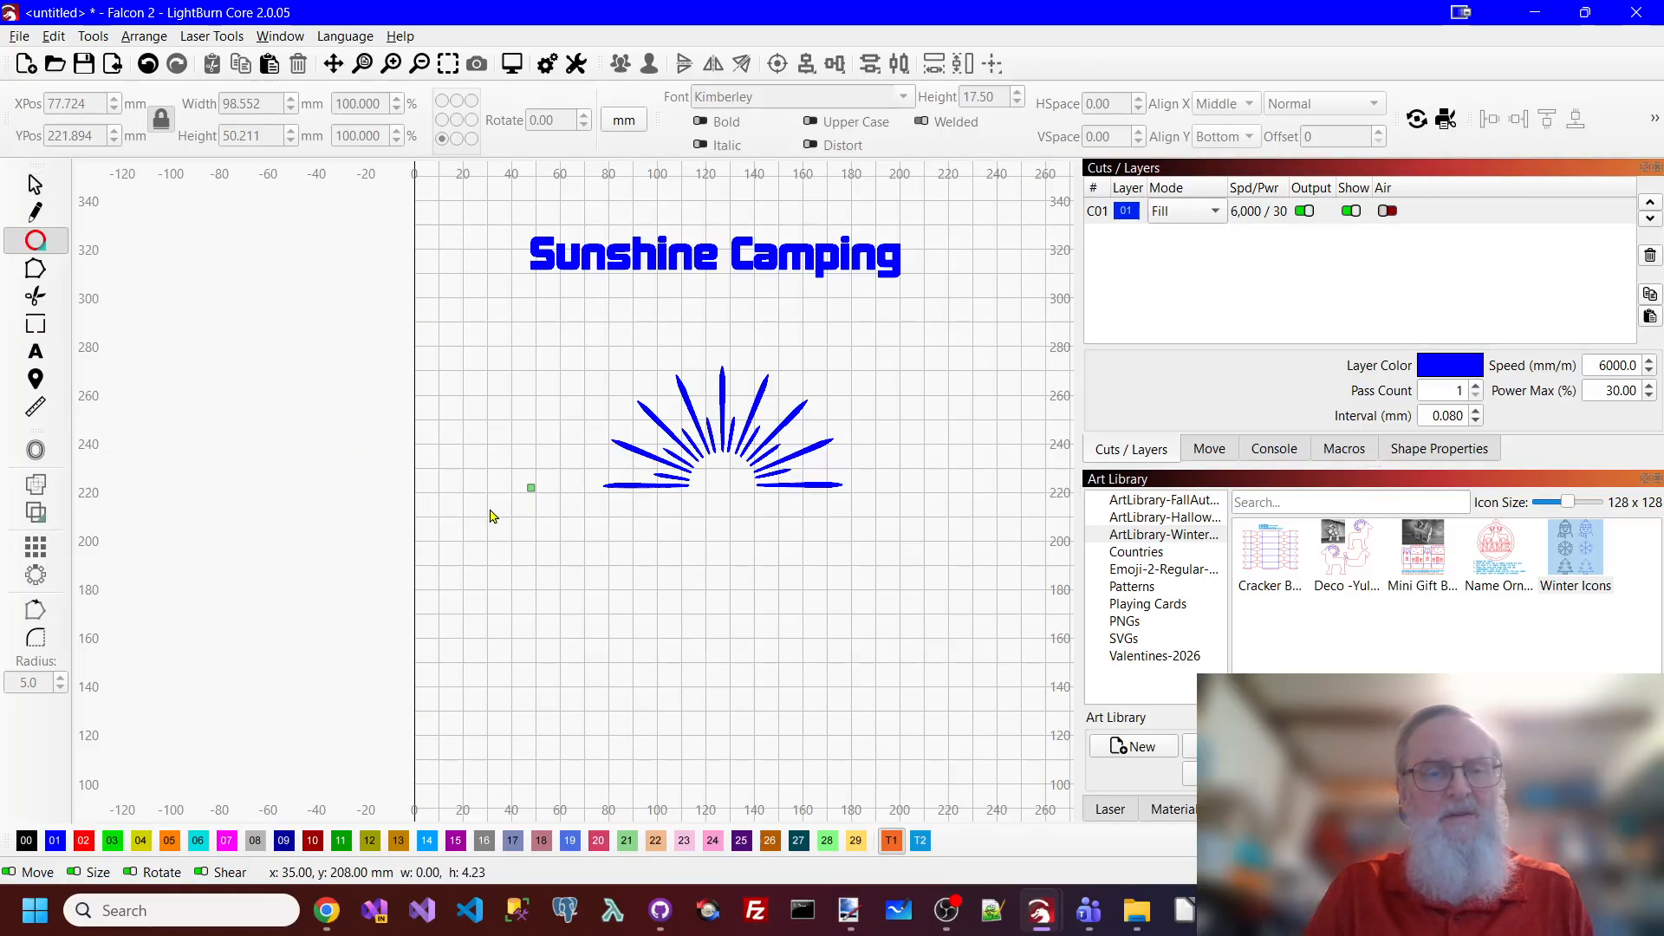
left_click_drag(488, 504, 708, 696)
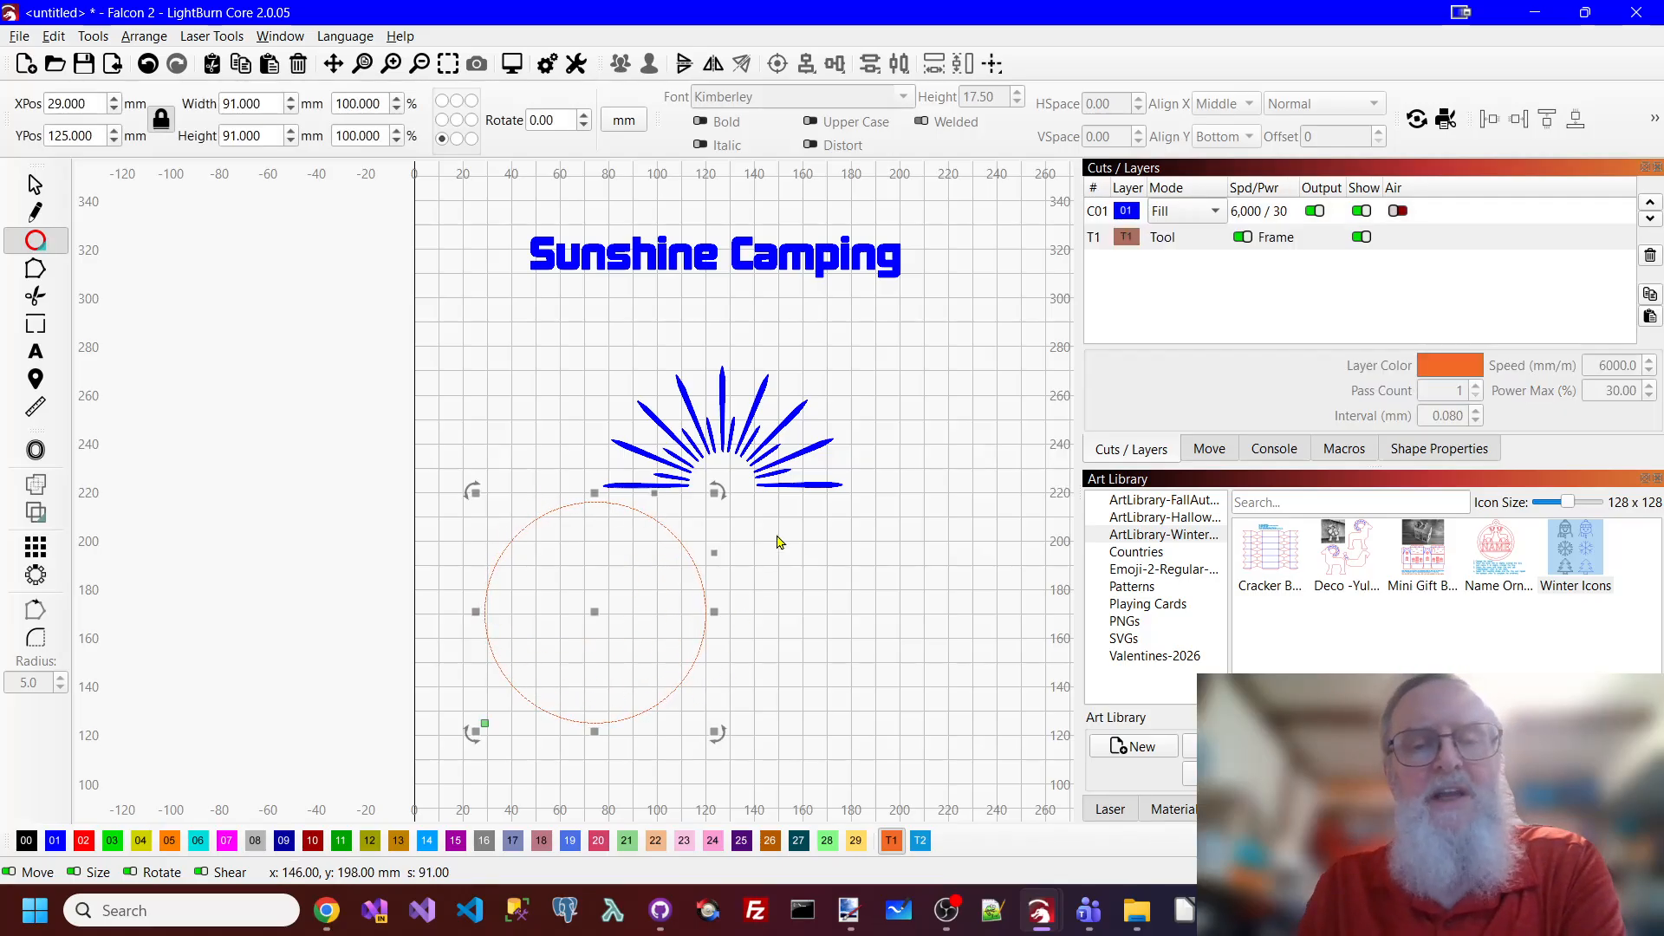
Set the circle's diameter to 100 mm, keeping its proportions locked
left_click(808, 409)
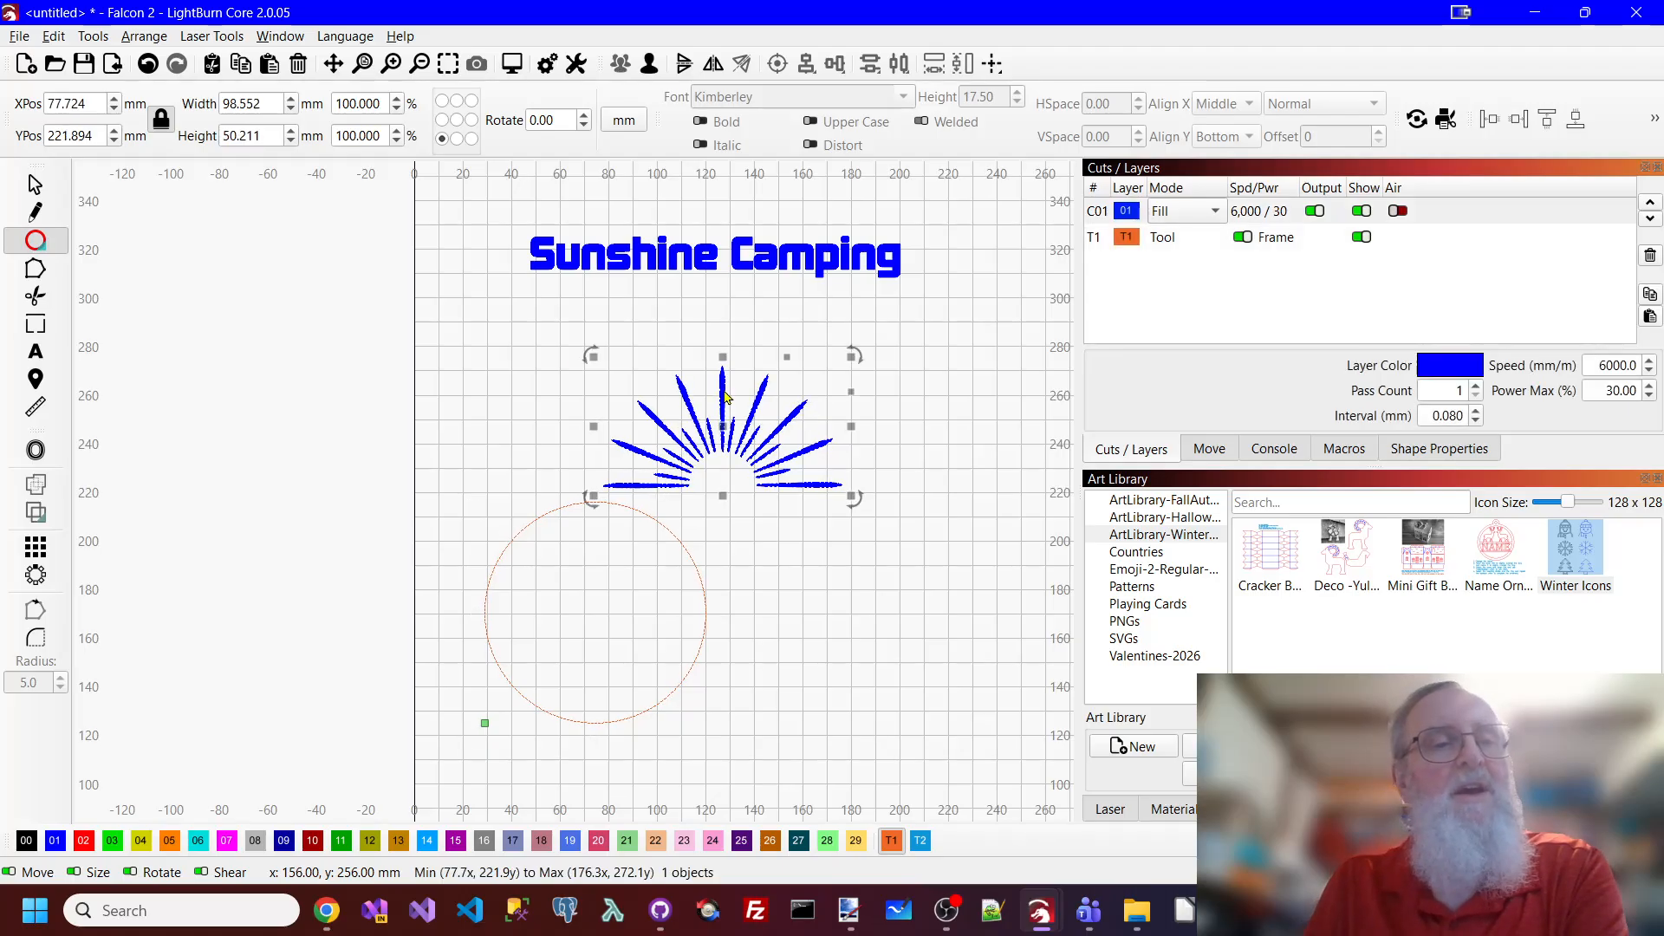
left_click(676, 544)
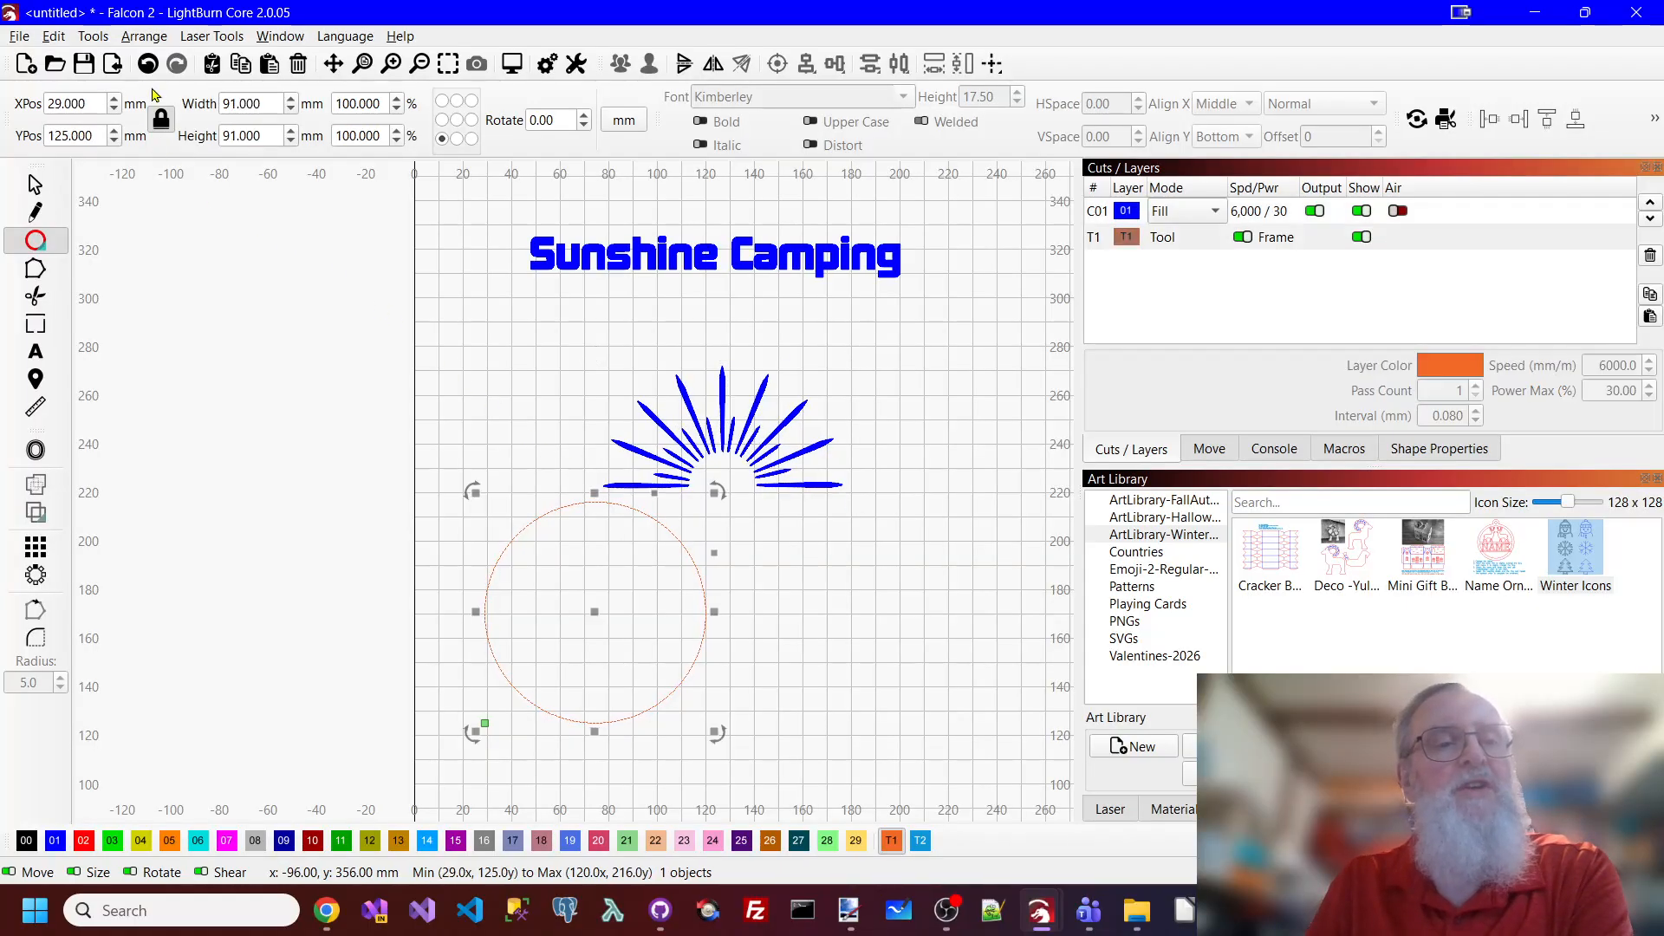
double_click(266, 103)
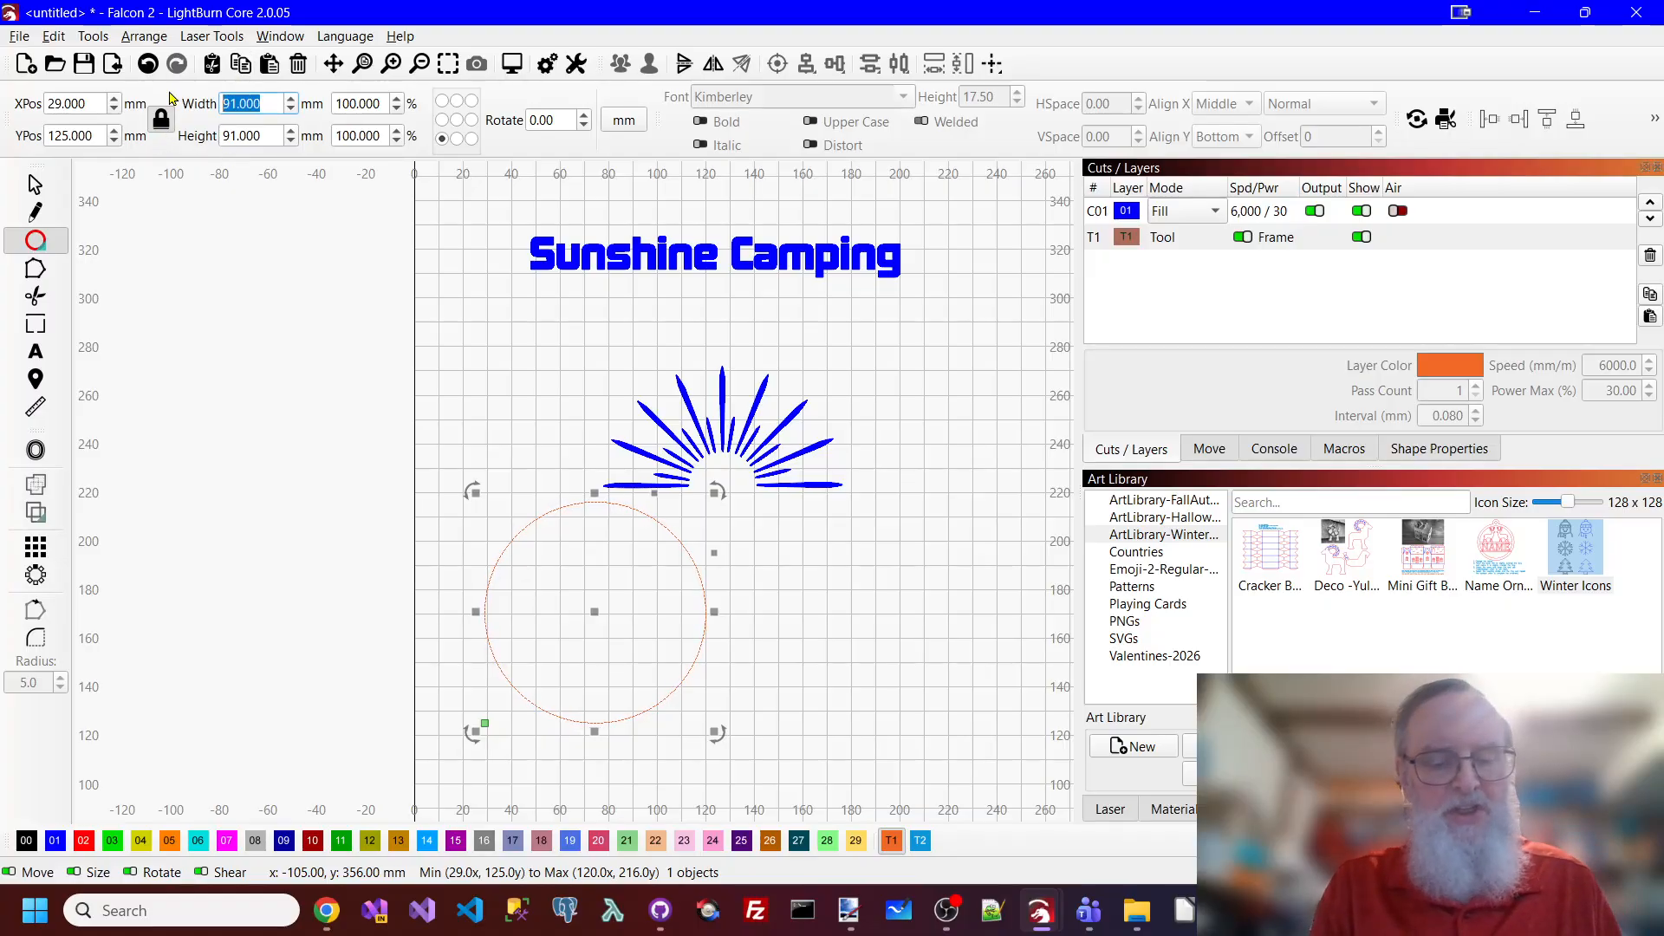
type("100")
key("Tab")
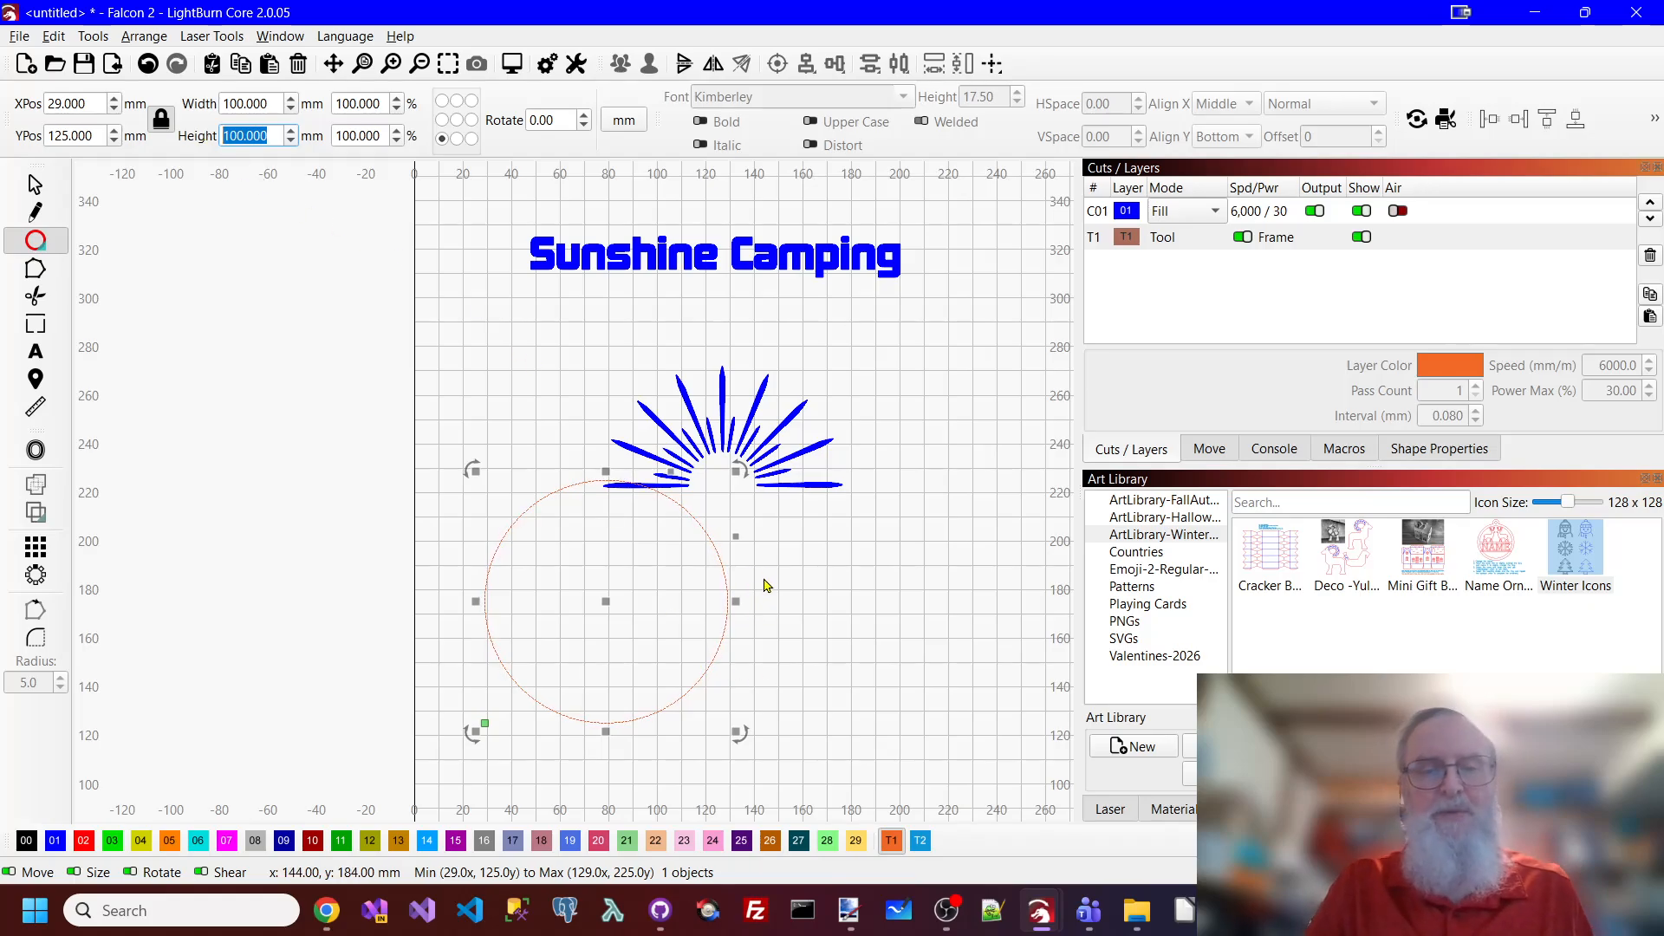
Align the circle's centre with the centre of the sunburst, leaving no stray shapes, and clear the selection
left_click(772, 445, "shift")
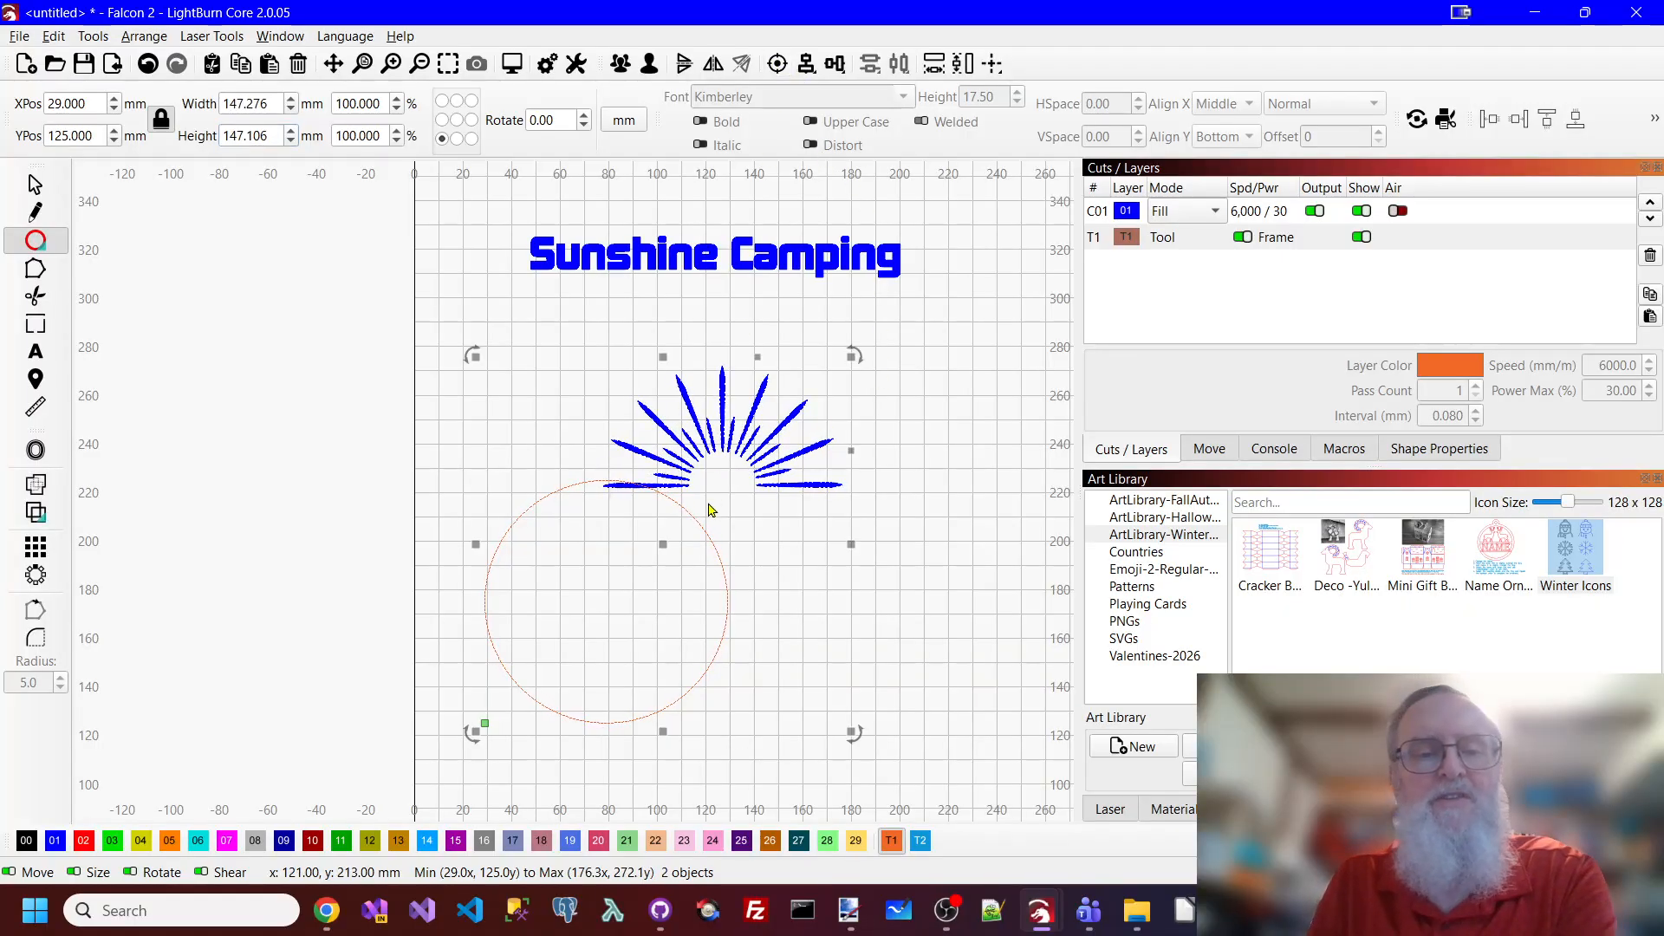
left_click(777, 65)
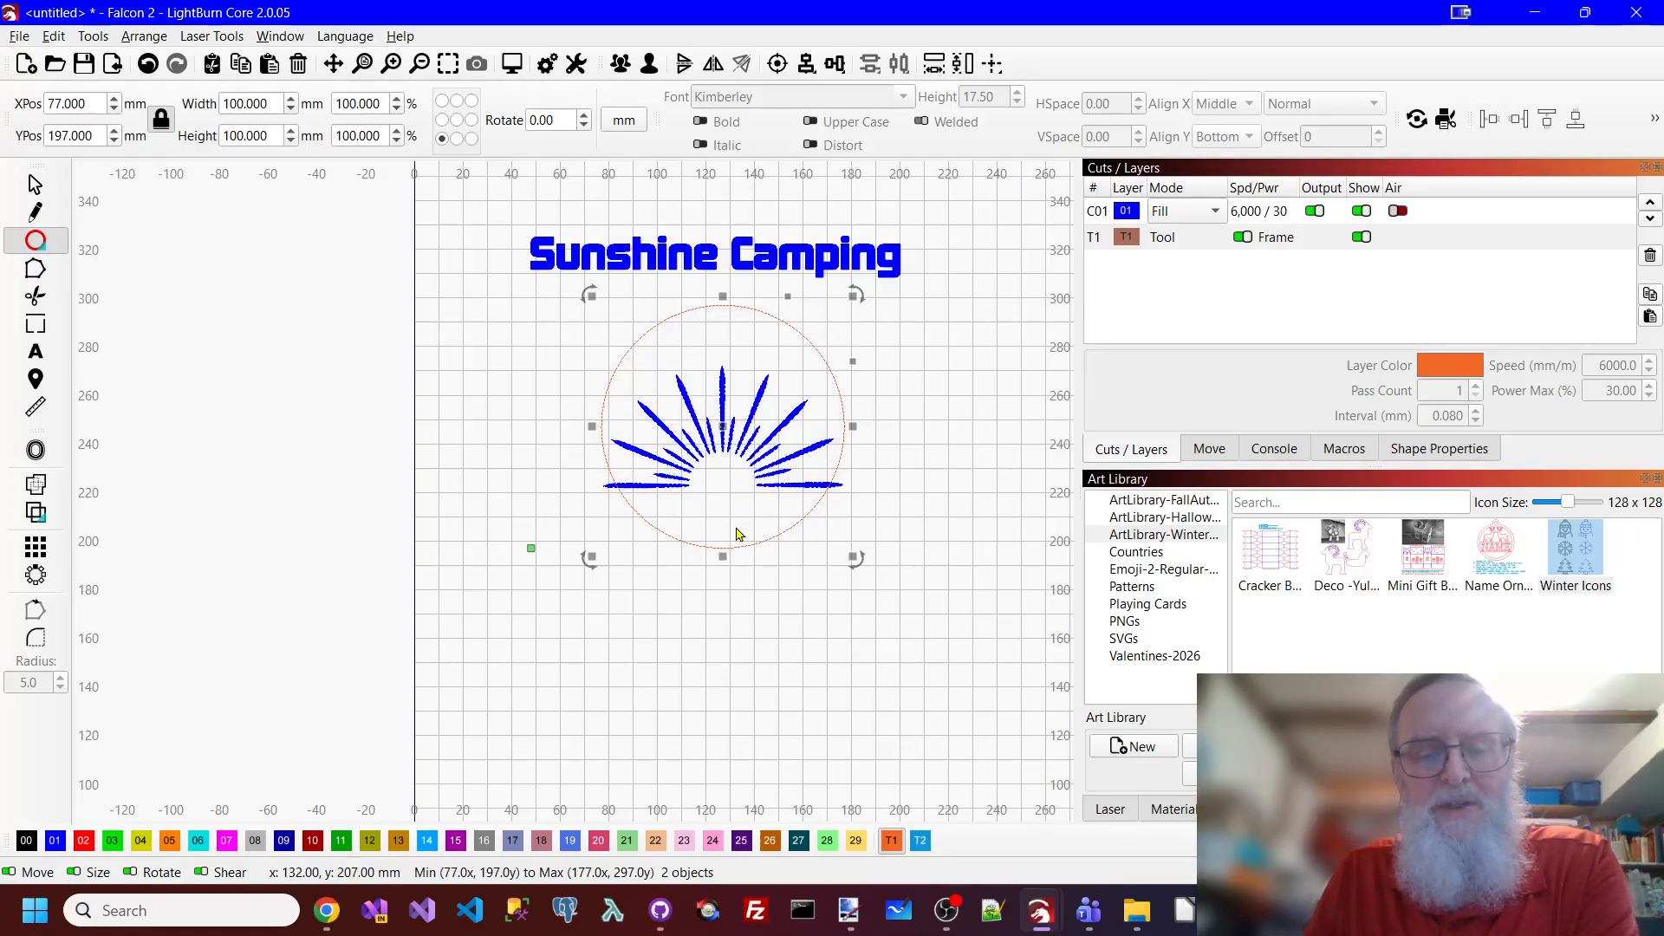
left_click_drag(774, 587, 775, 587)
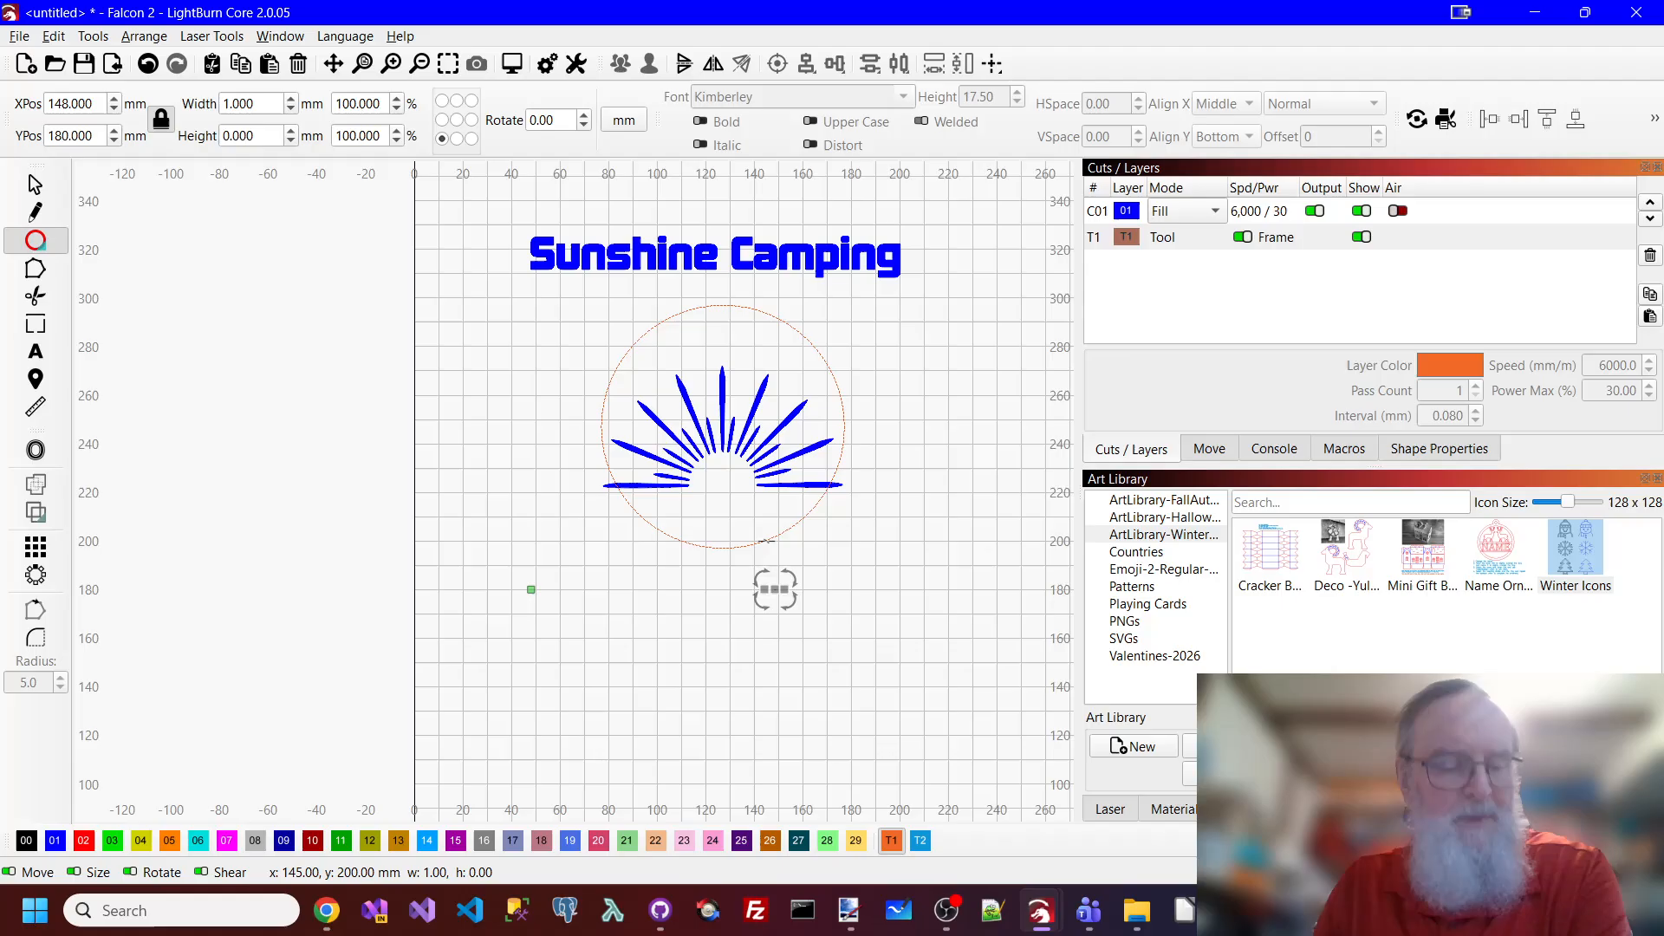
left_click(766, 542)
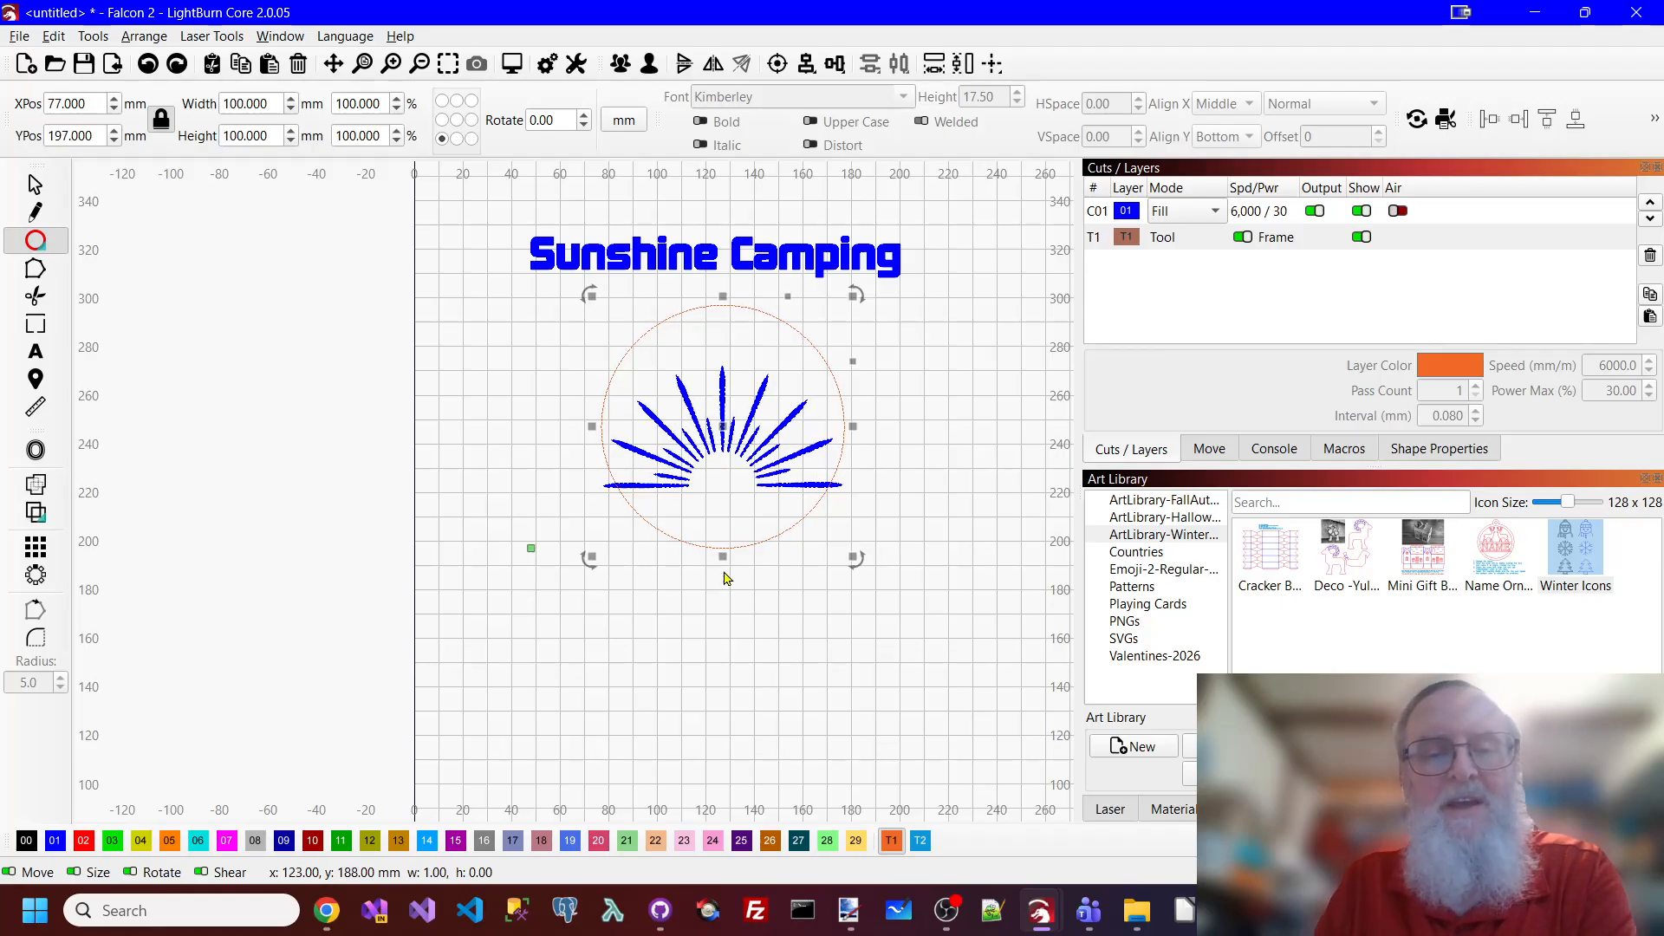
key("Escape")
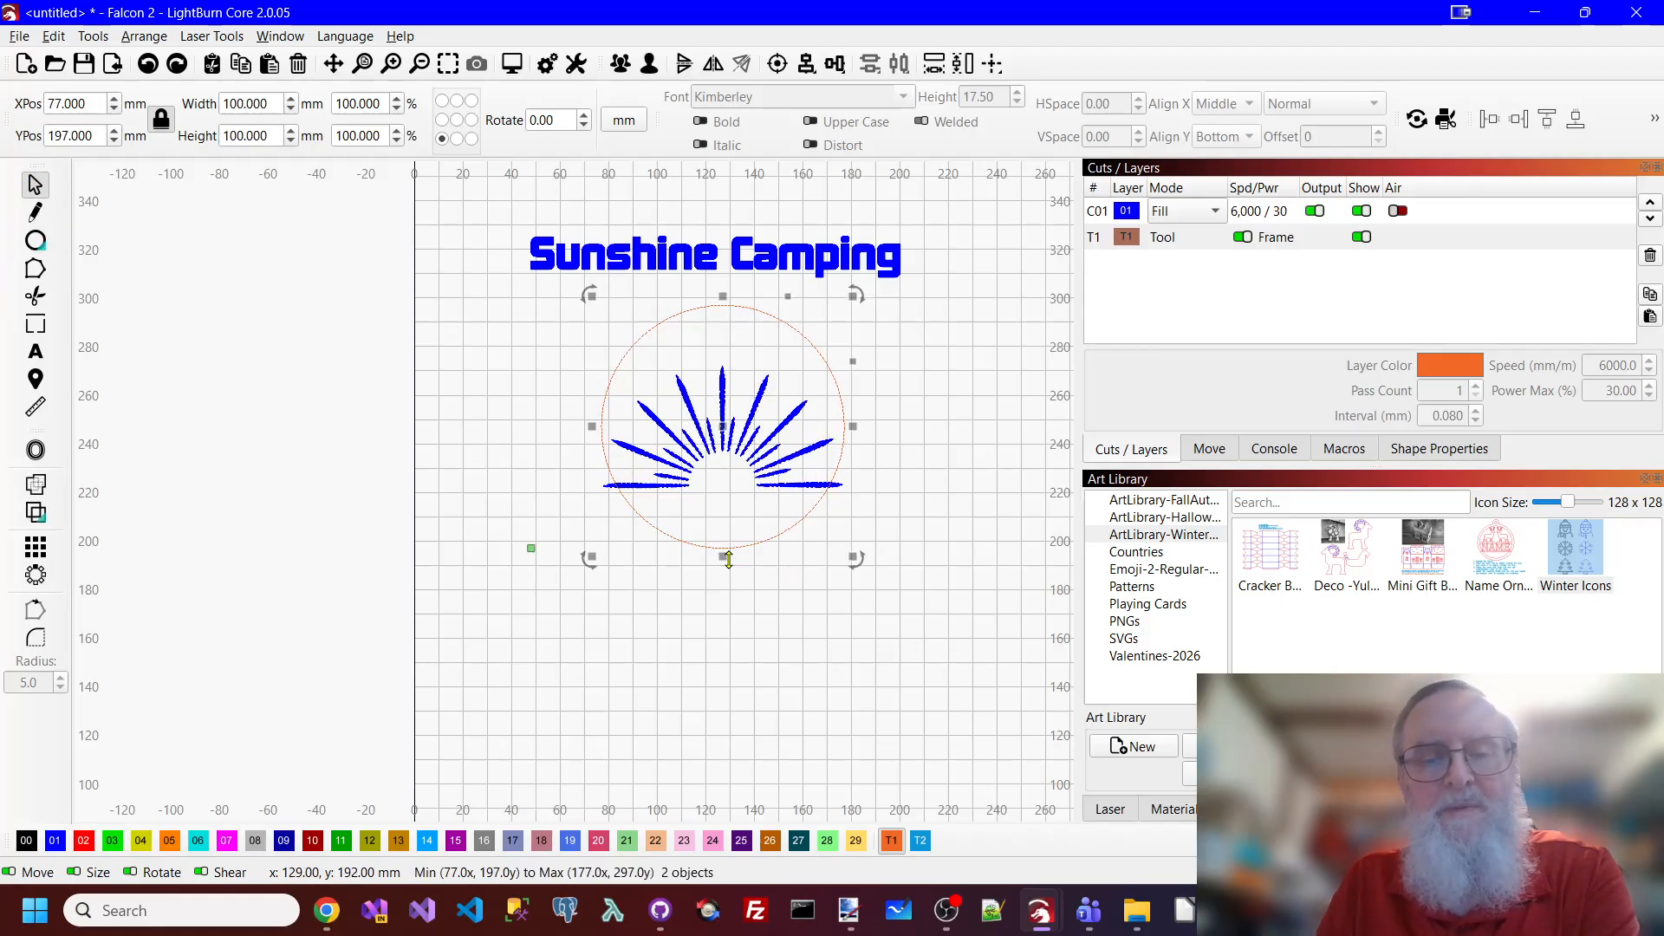
left_click(736, 507)
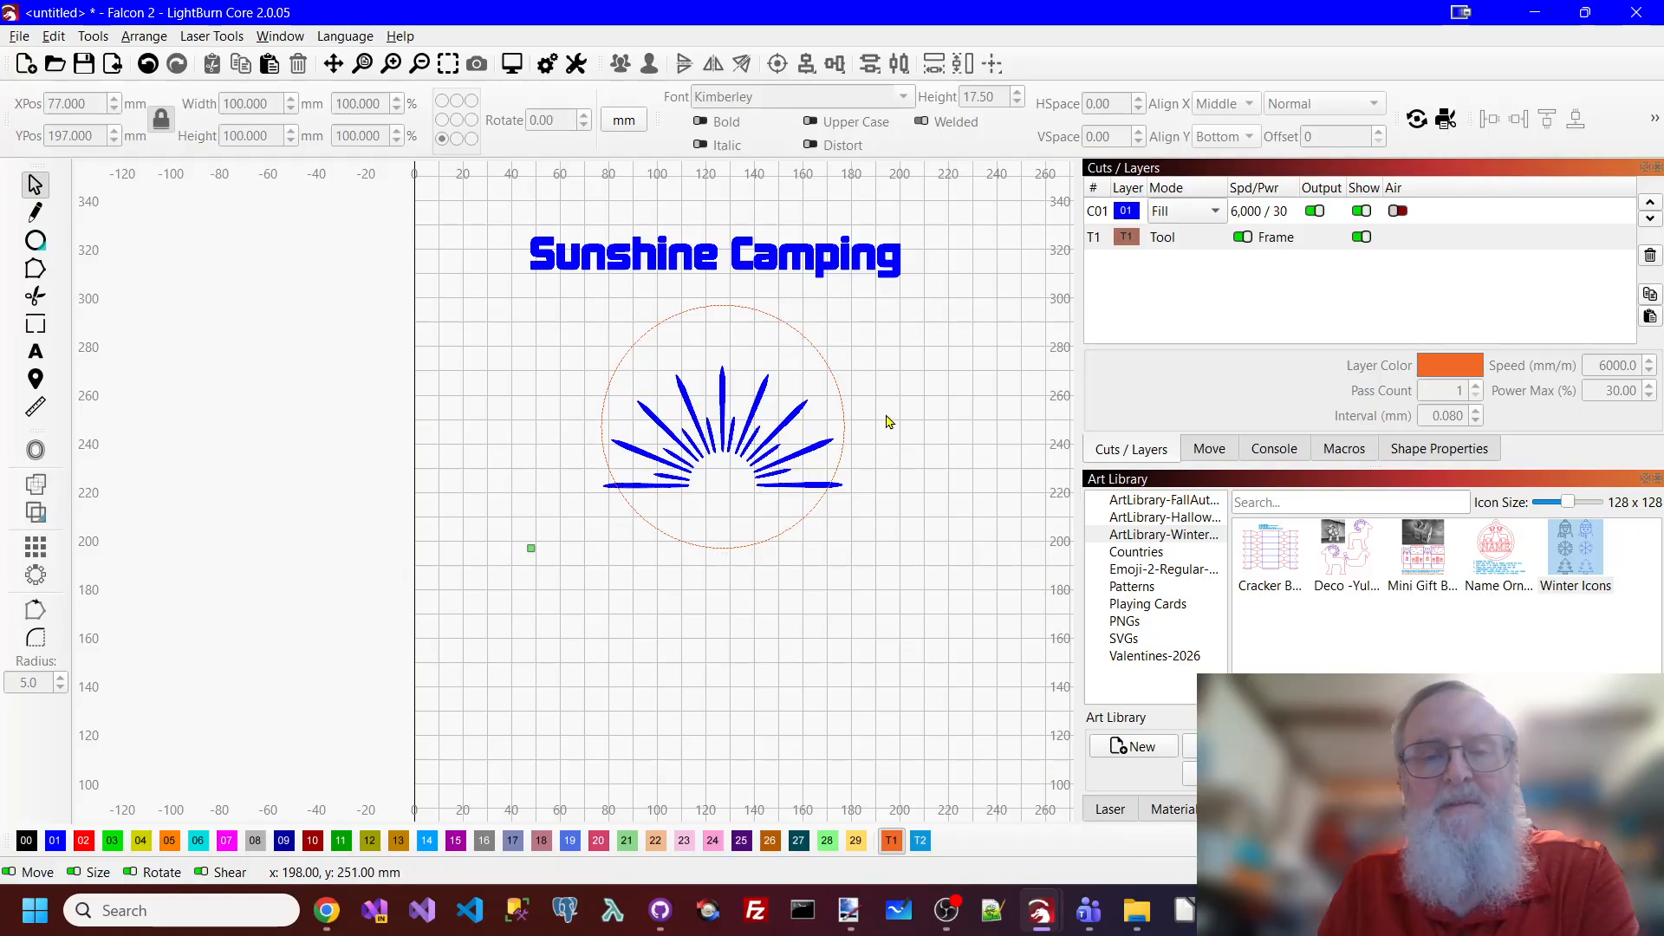
Nudge only the circle down to a Y position of 175 mm so that it surrounds the sunburst rays
left_click(815, 351)
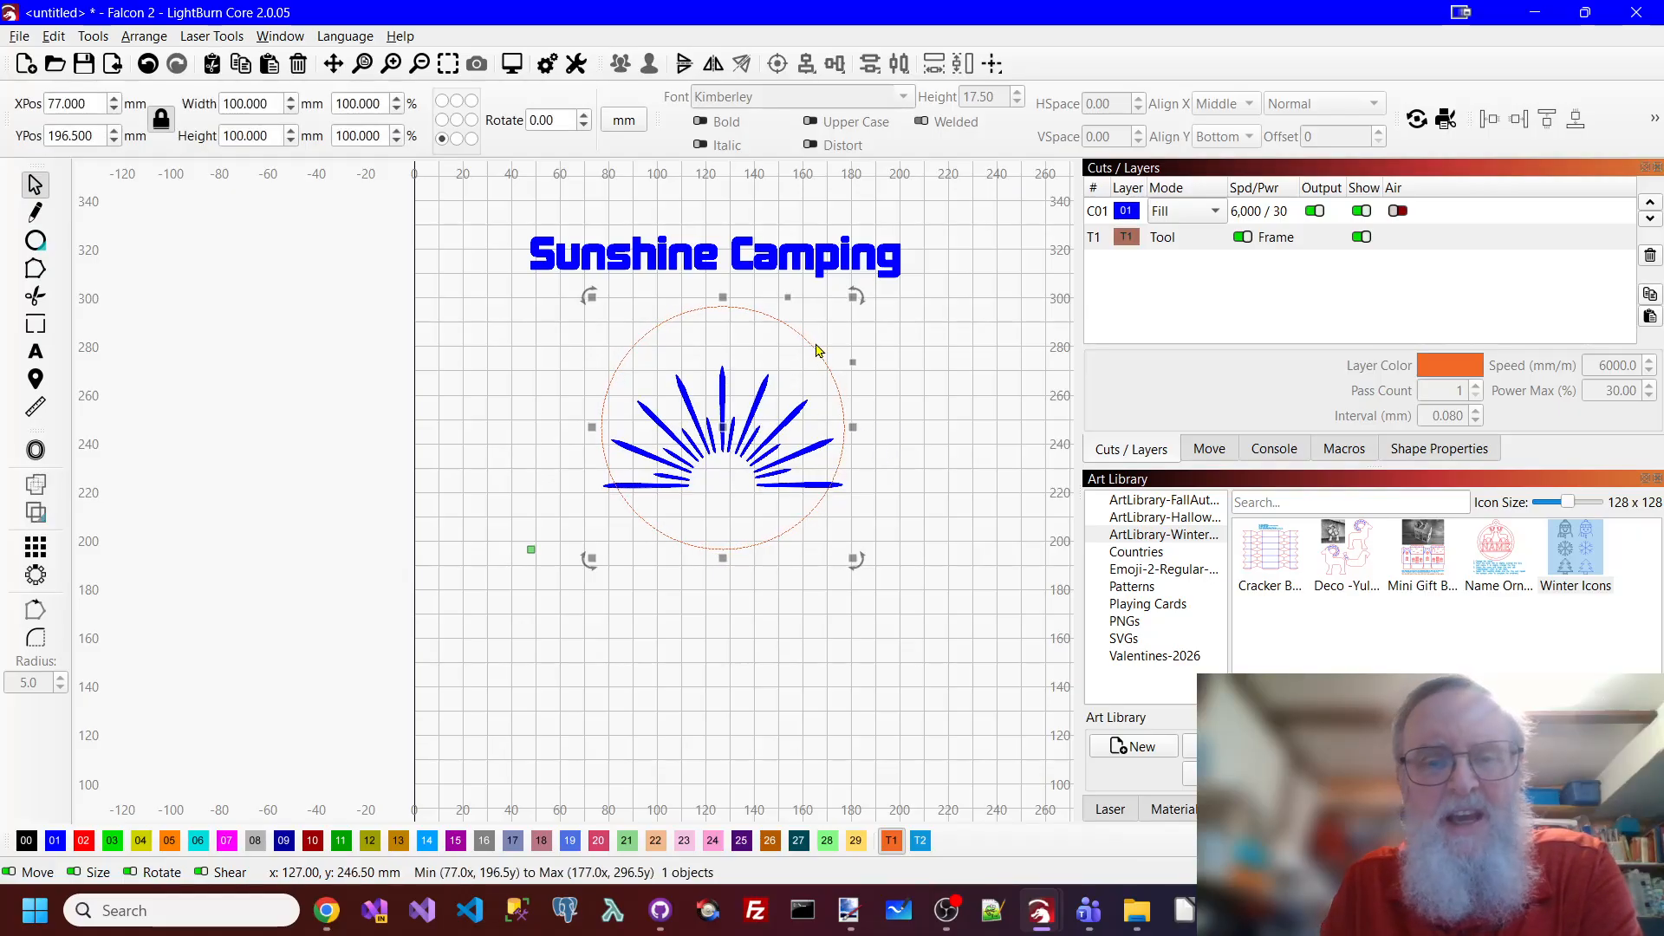
key("Down")
key("Down")
key("Down")
key("Down")
key("Down")
key("Down")
key("Down")
key("Down")
key("Down")
key("Down")
key("Down")
key("Down")
key("Down")
key("Down")
key("Down")
key("Down")
key("Down")
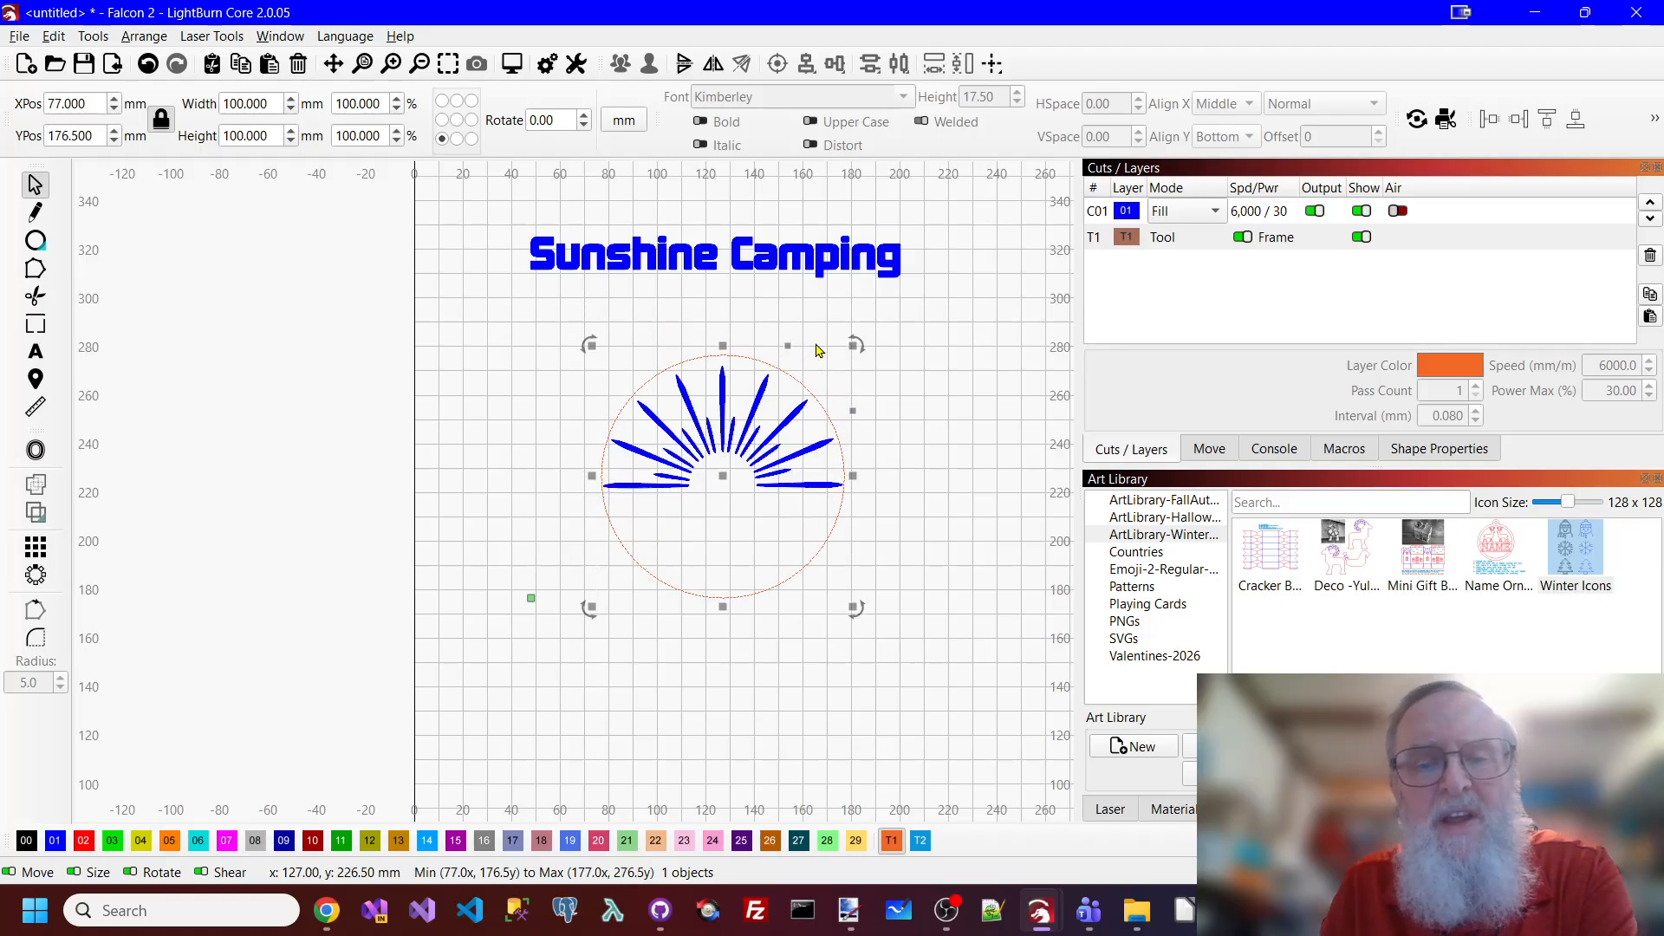
key("Down")
key("Down")
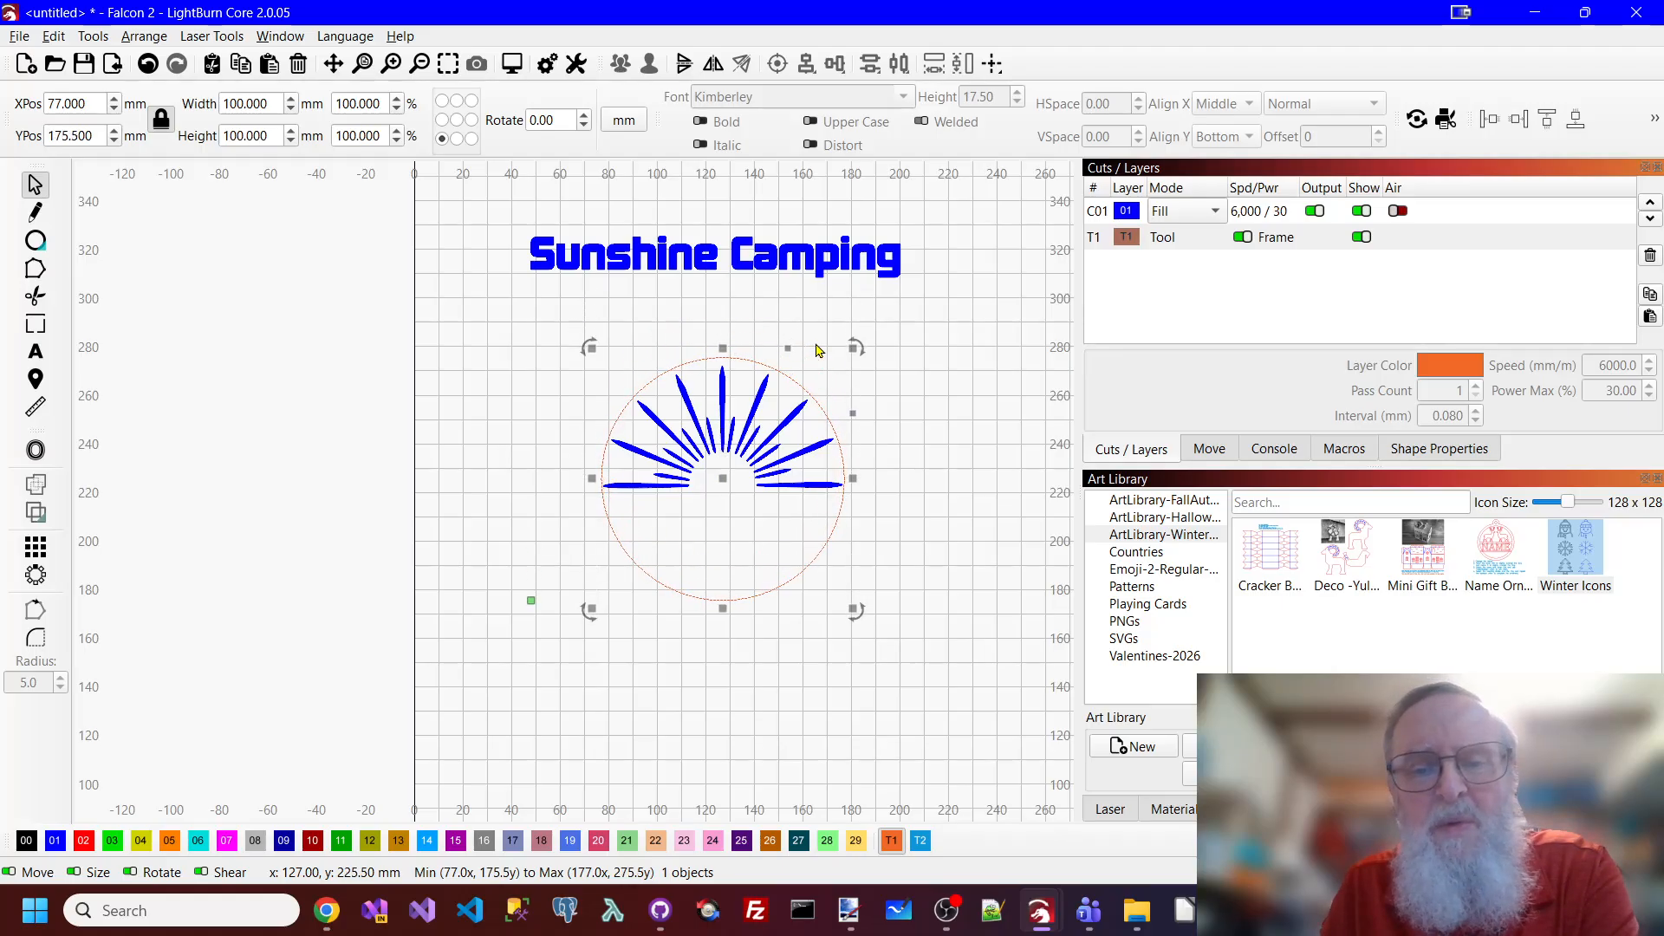
key("Down")
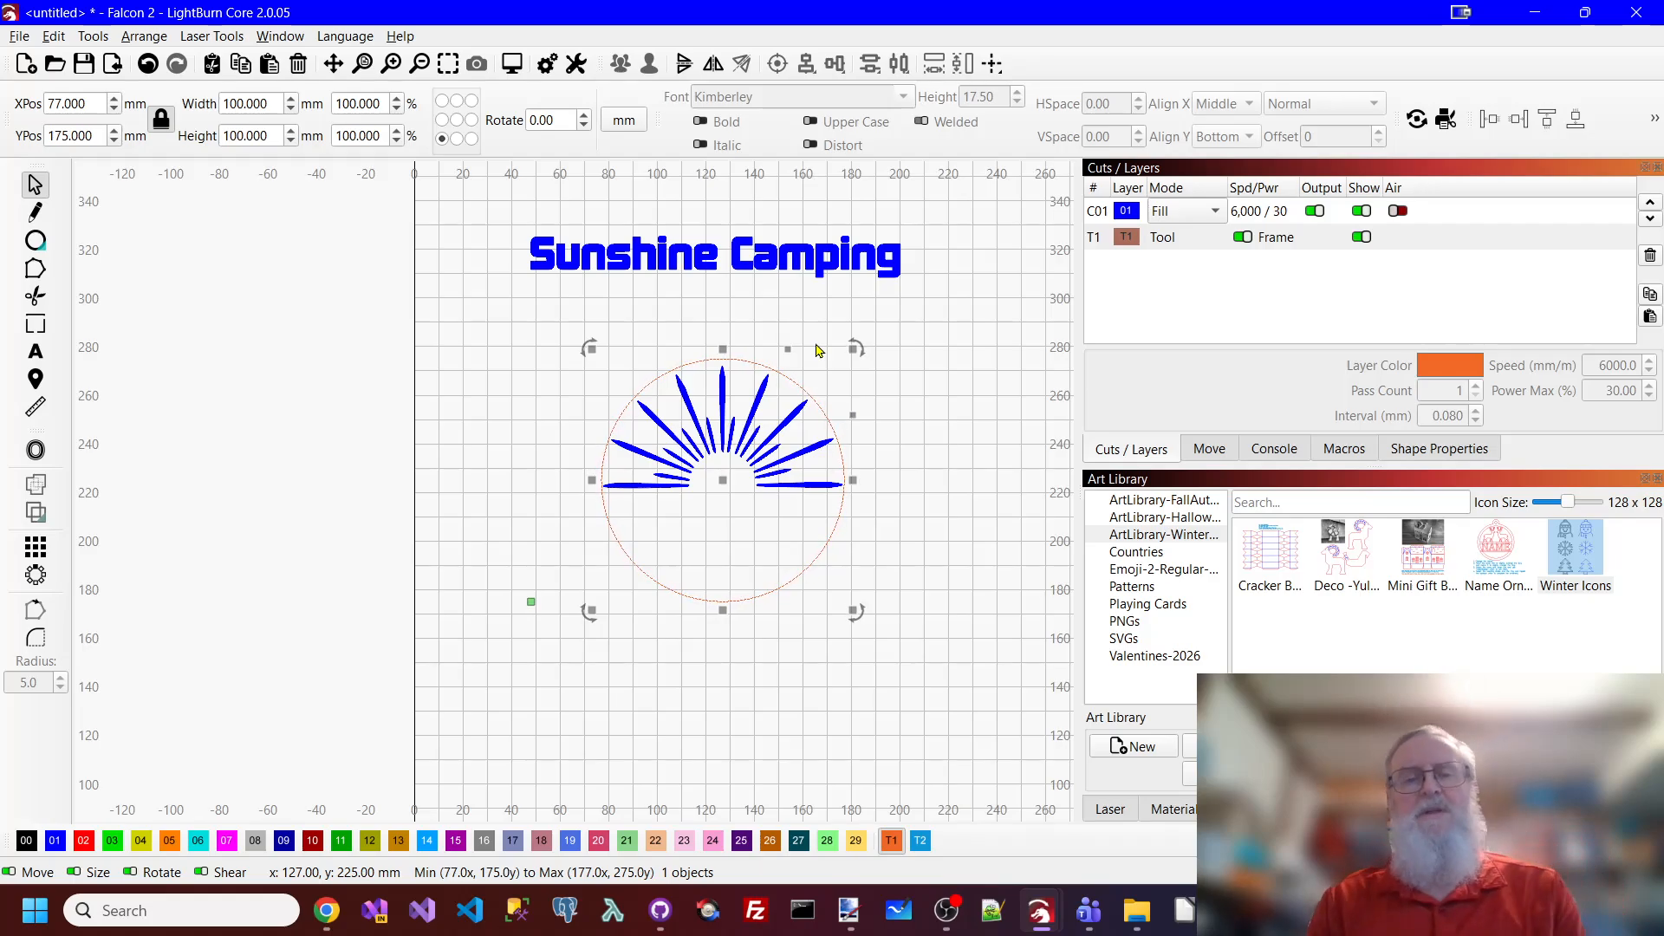
left_click(988, 430)
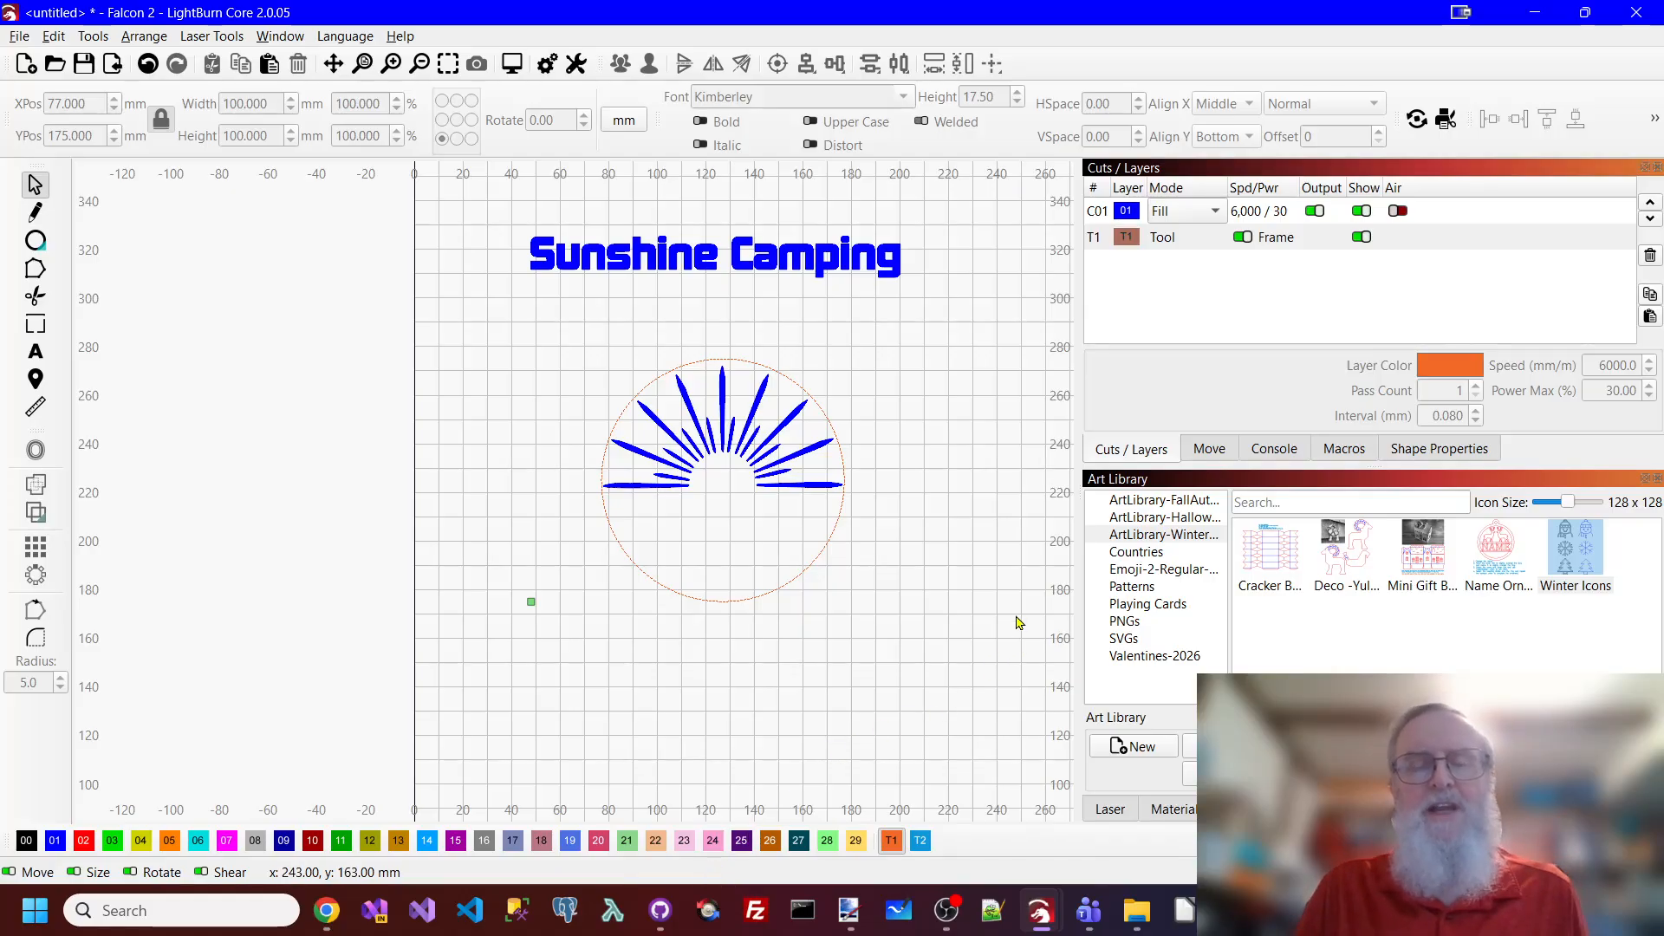
Bend the Sunshine Camping text around the circle by applying the circle as its path
left_click(897, 273)
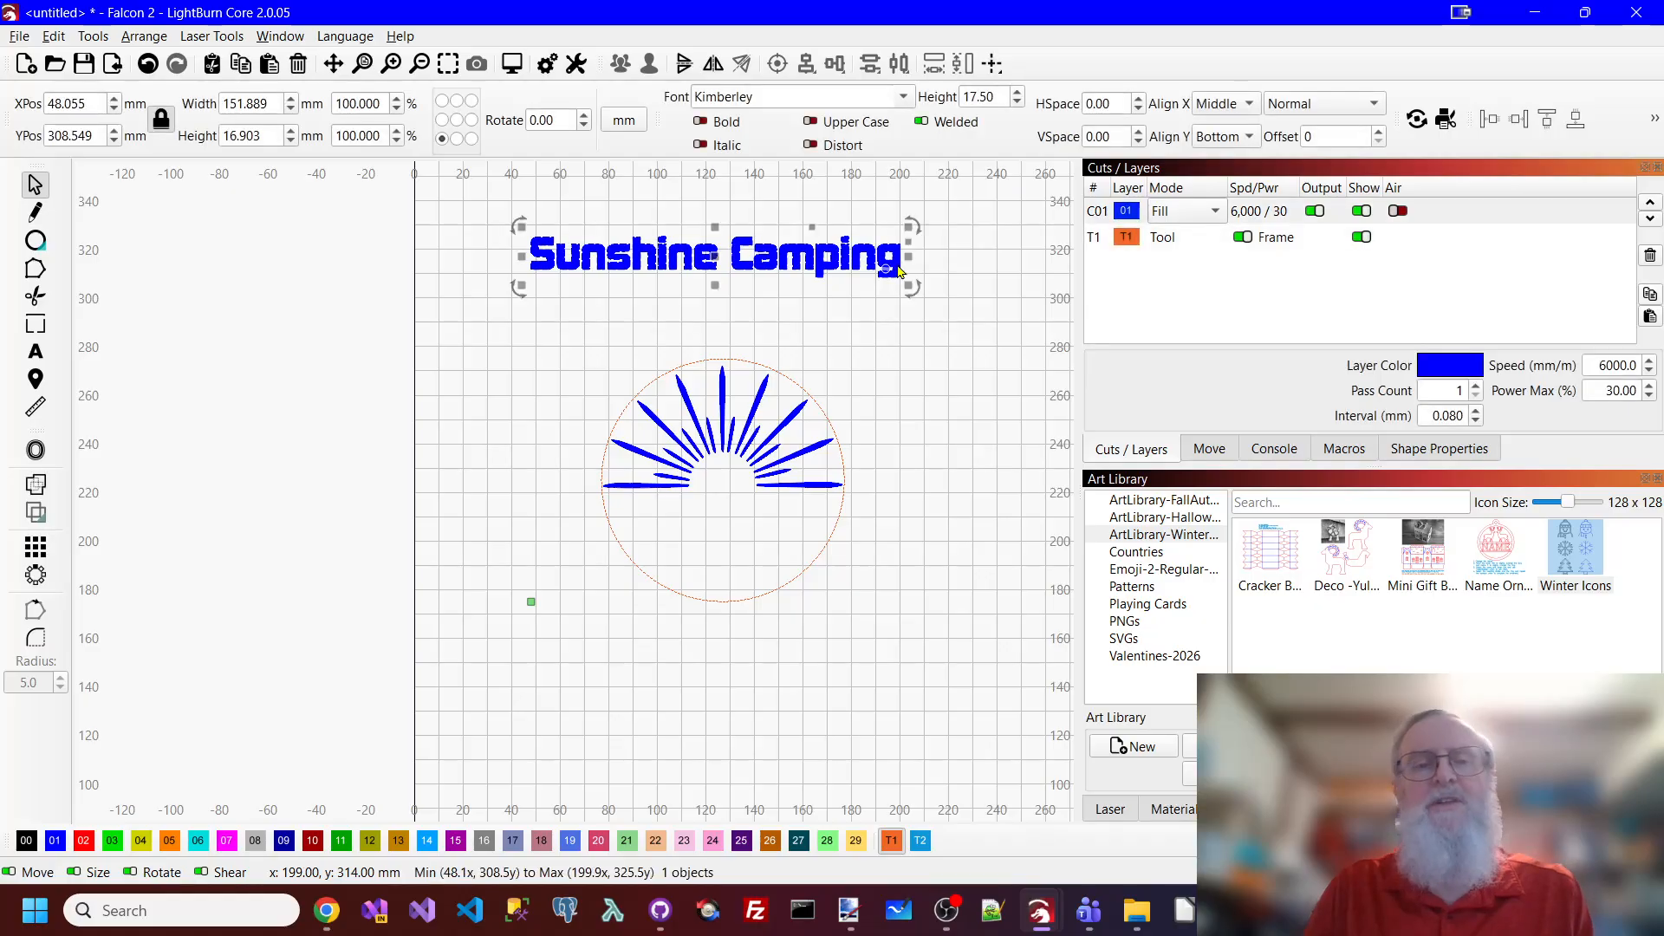
left_click(835, 532, "shift")
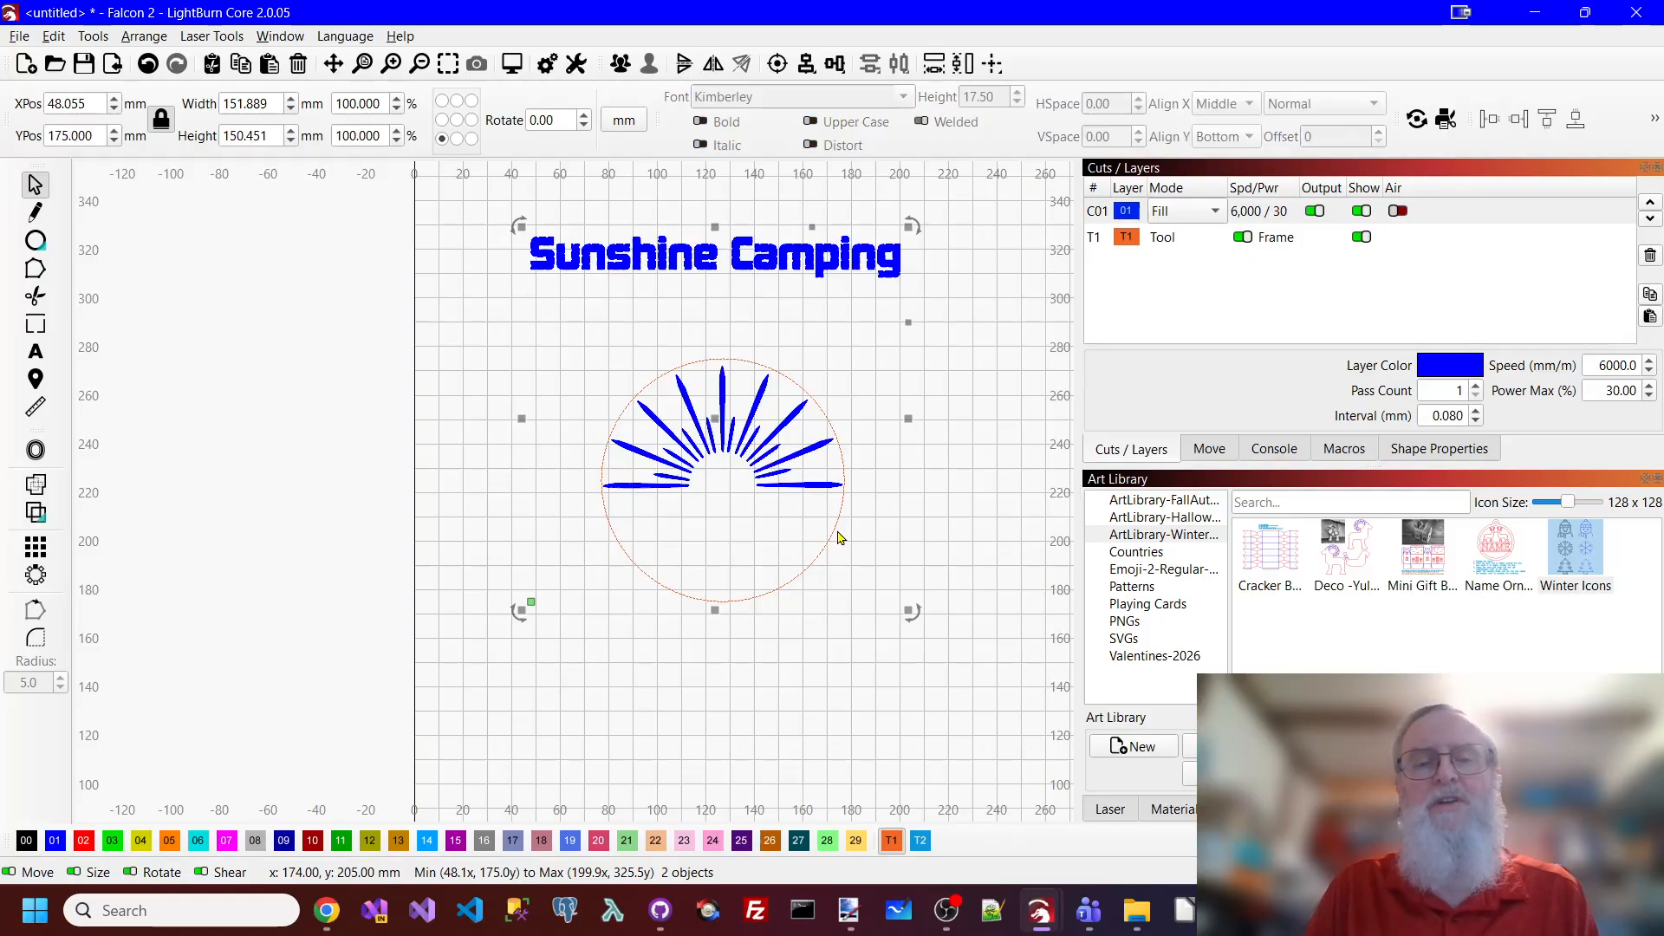
right_click(837, 527)
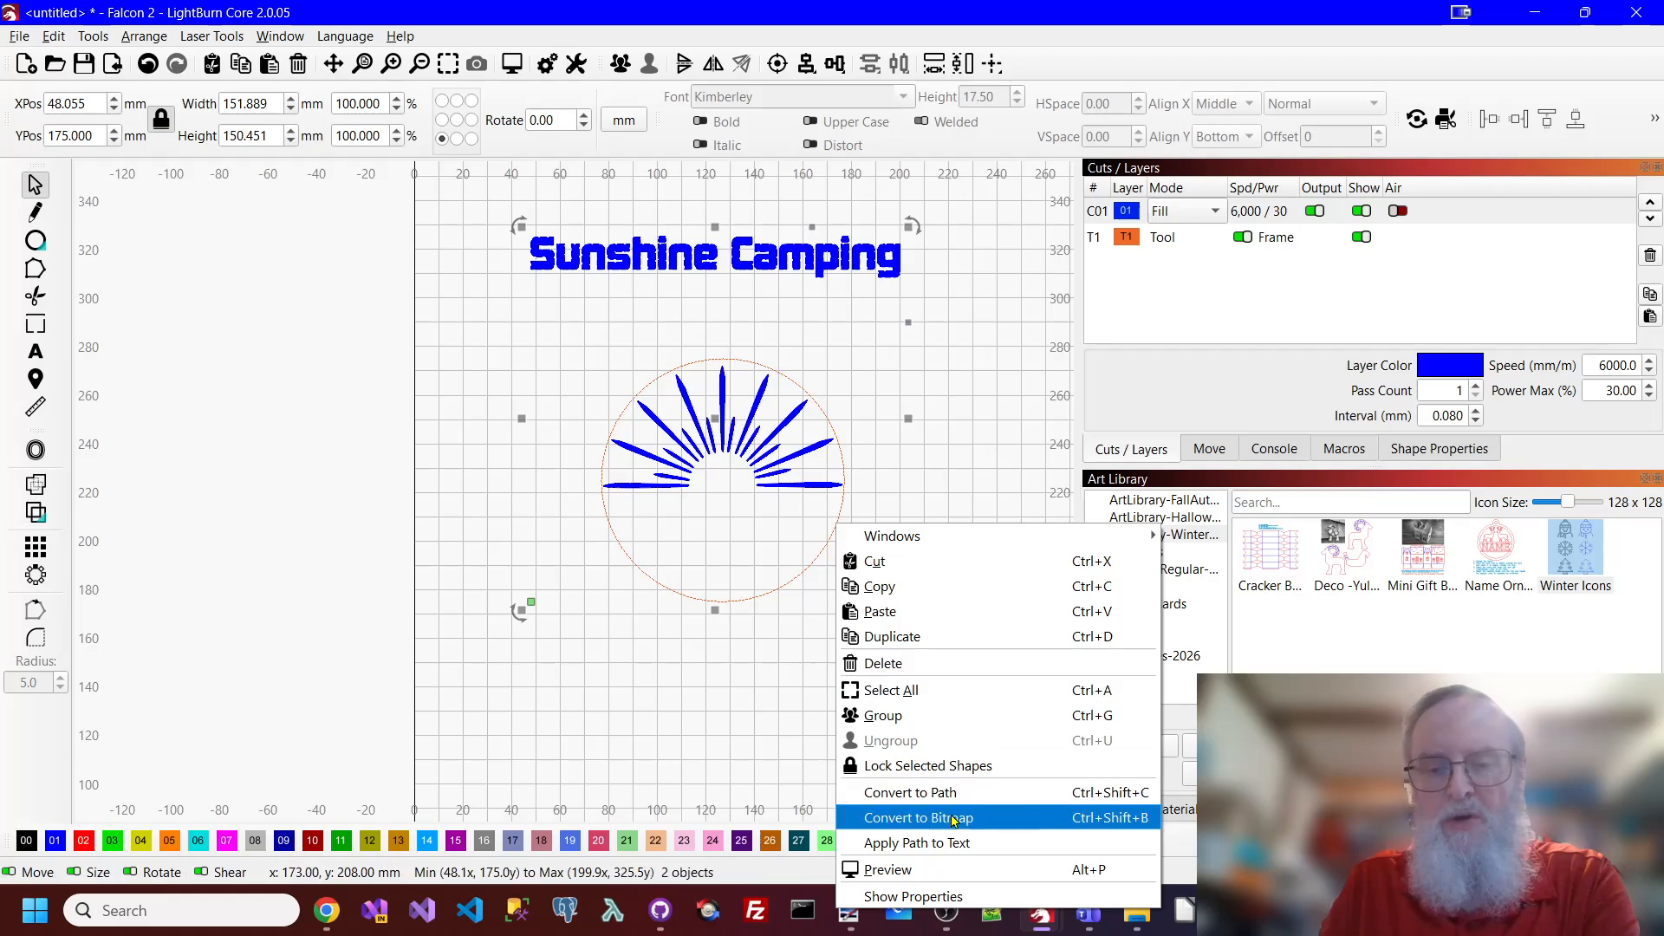
left_click(946, 848)
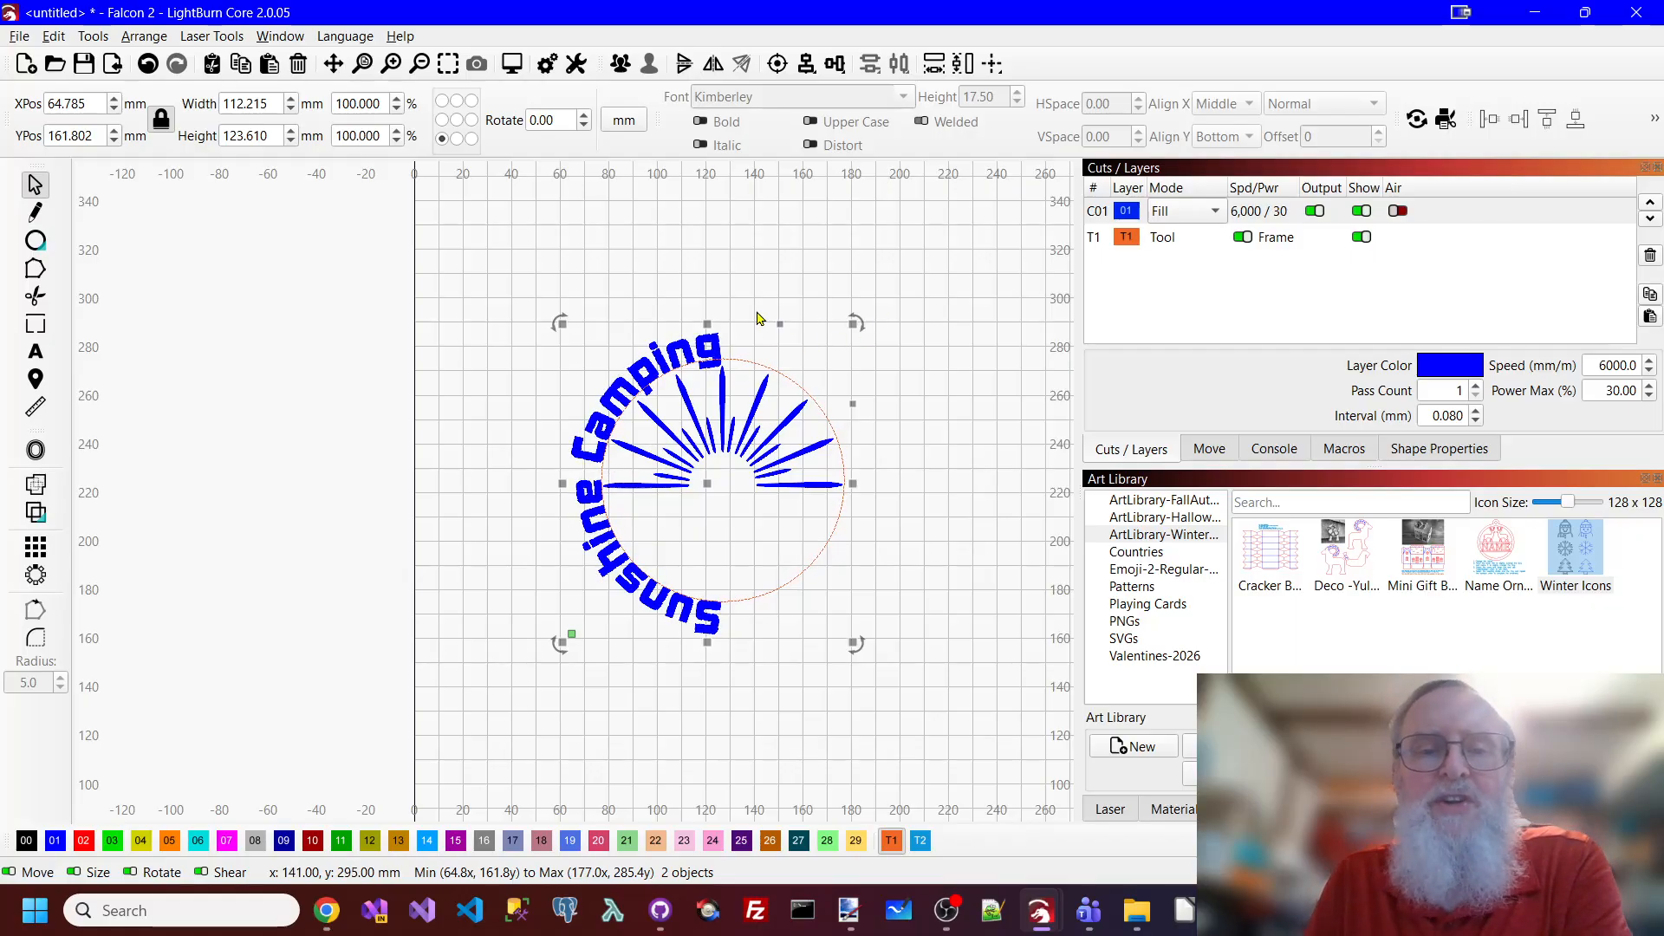
Compare the Middle and Top vertical alignments of the curved Sunshine Camping text on its path, and restore the Bottom alignment
left_click(776, 260)
left_click(718, 351)
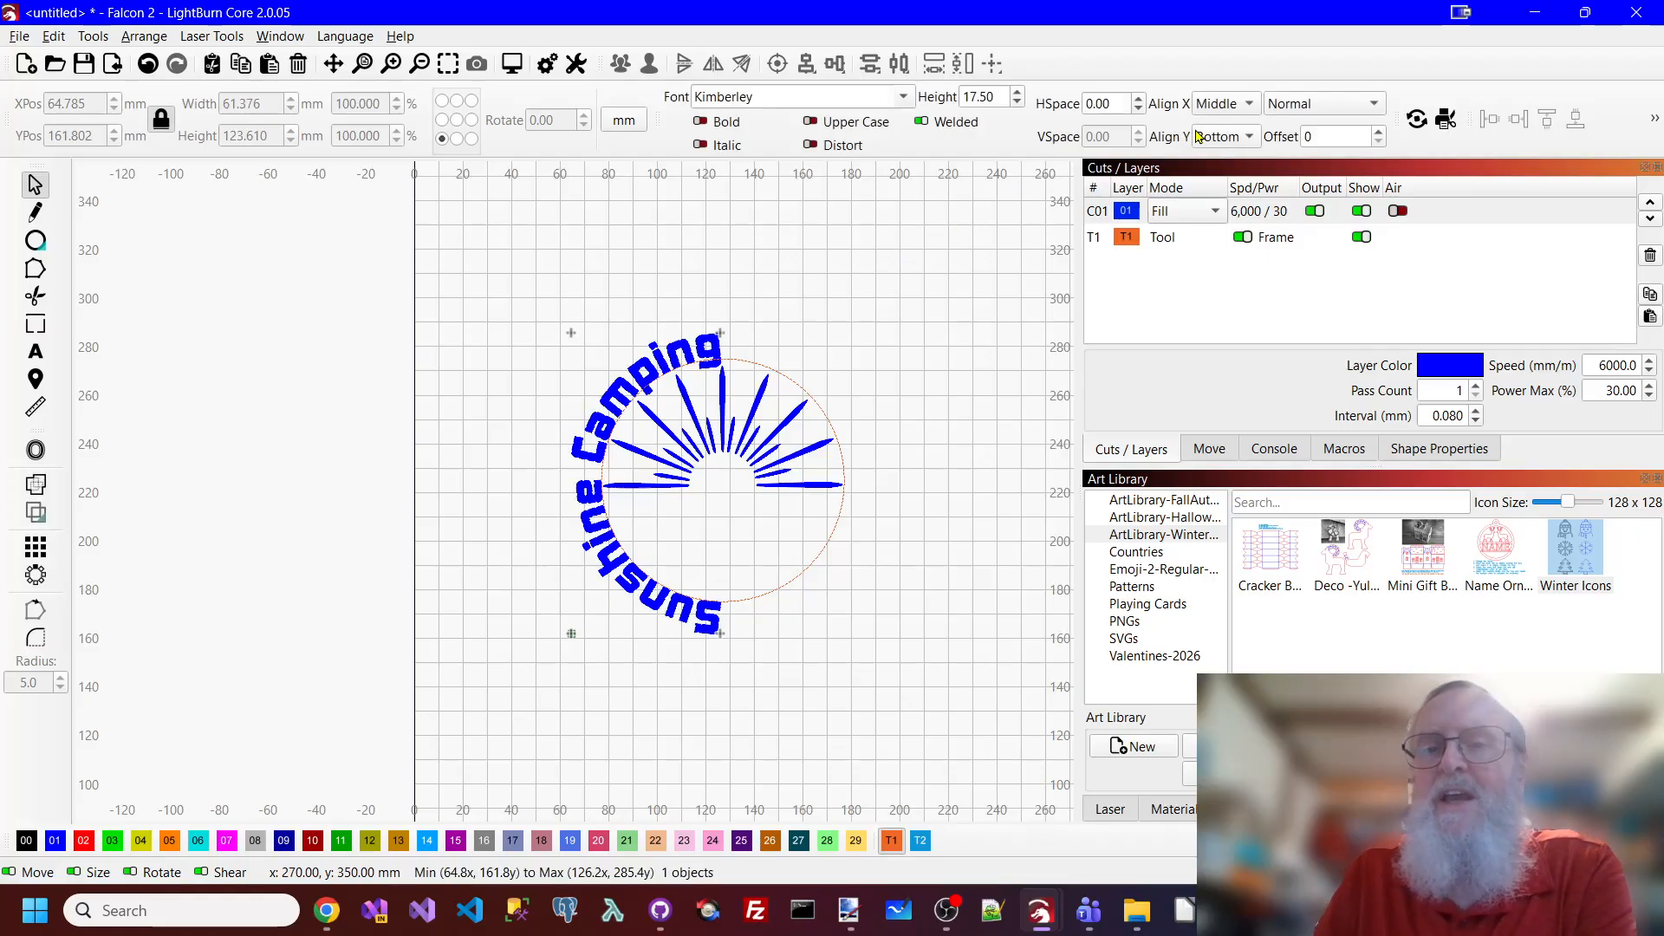
left_click(1249, 141)
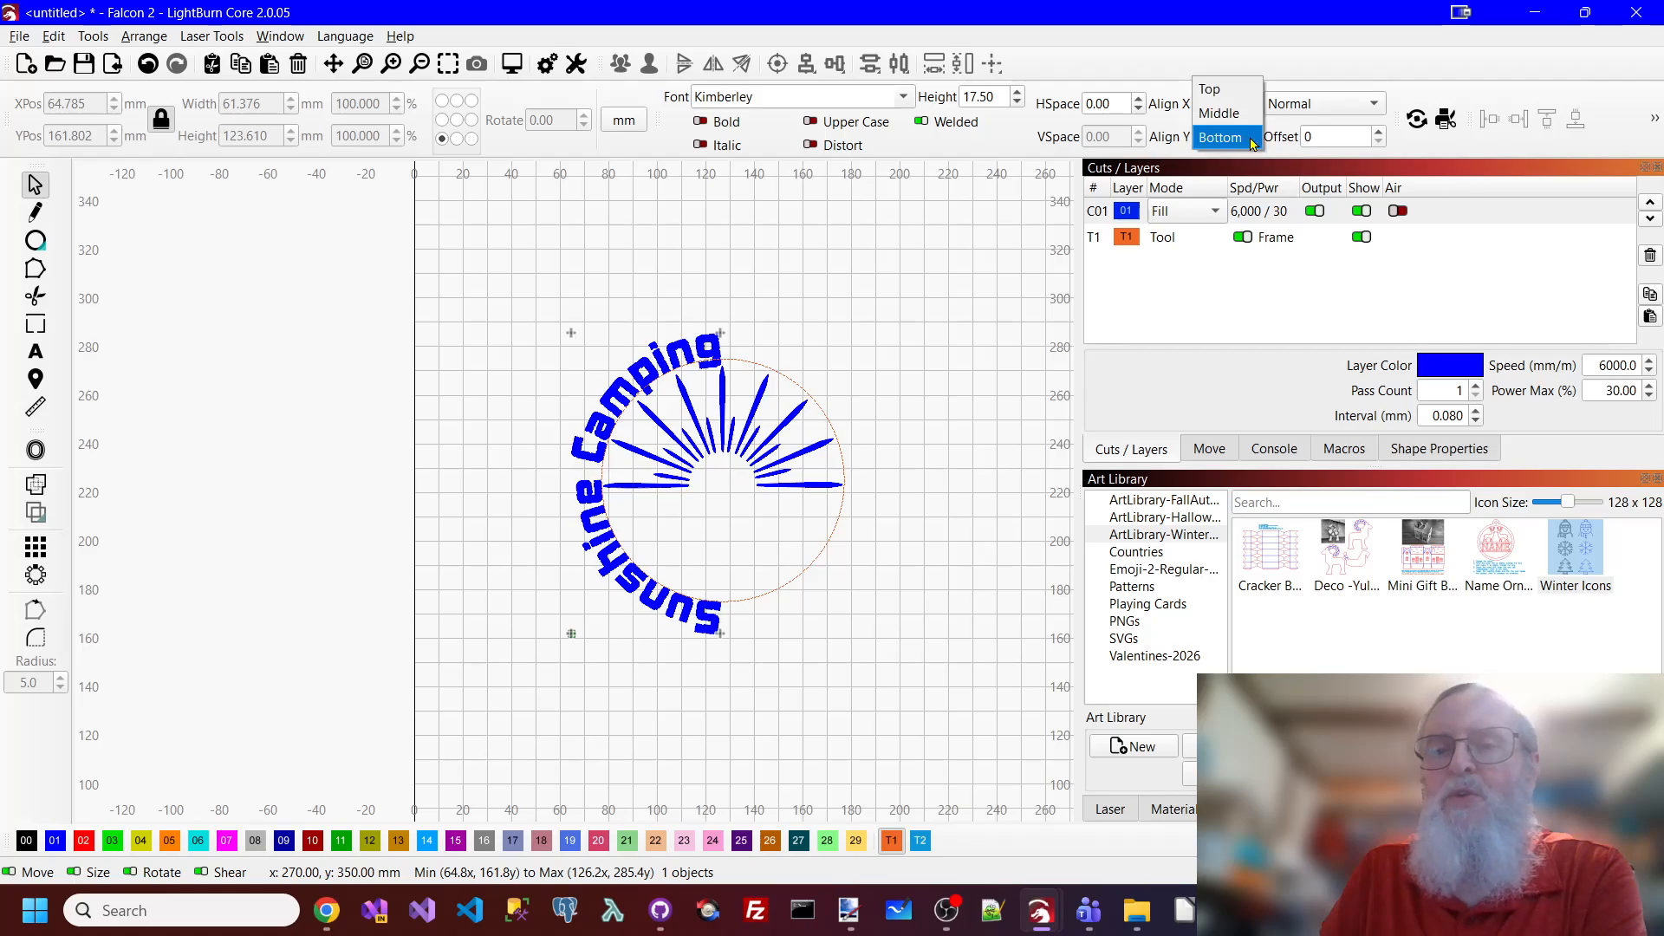
left_click(1240, 120)
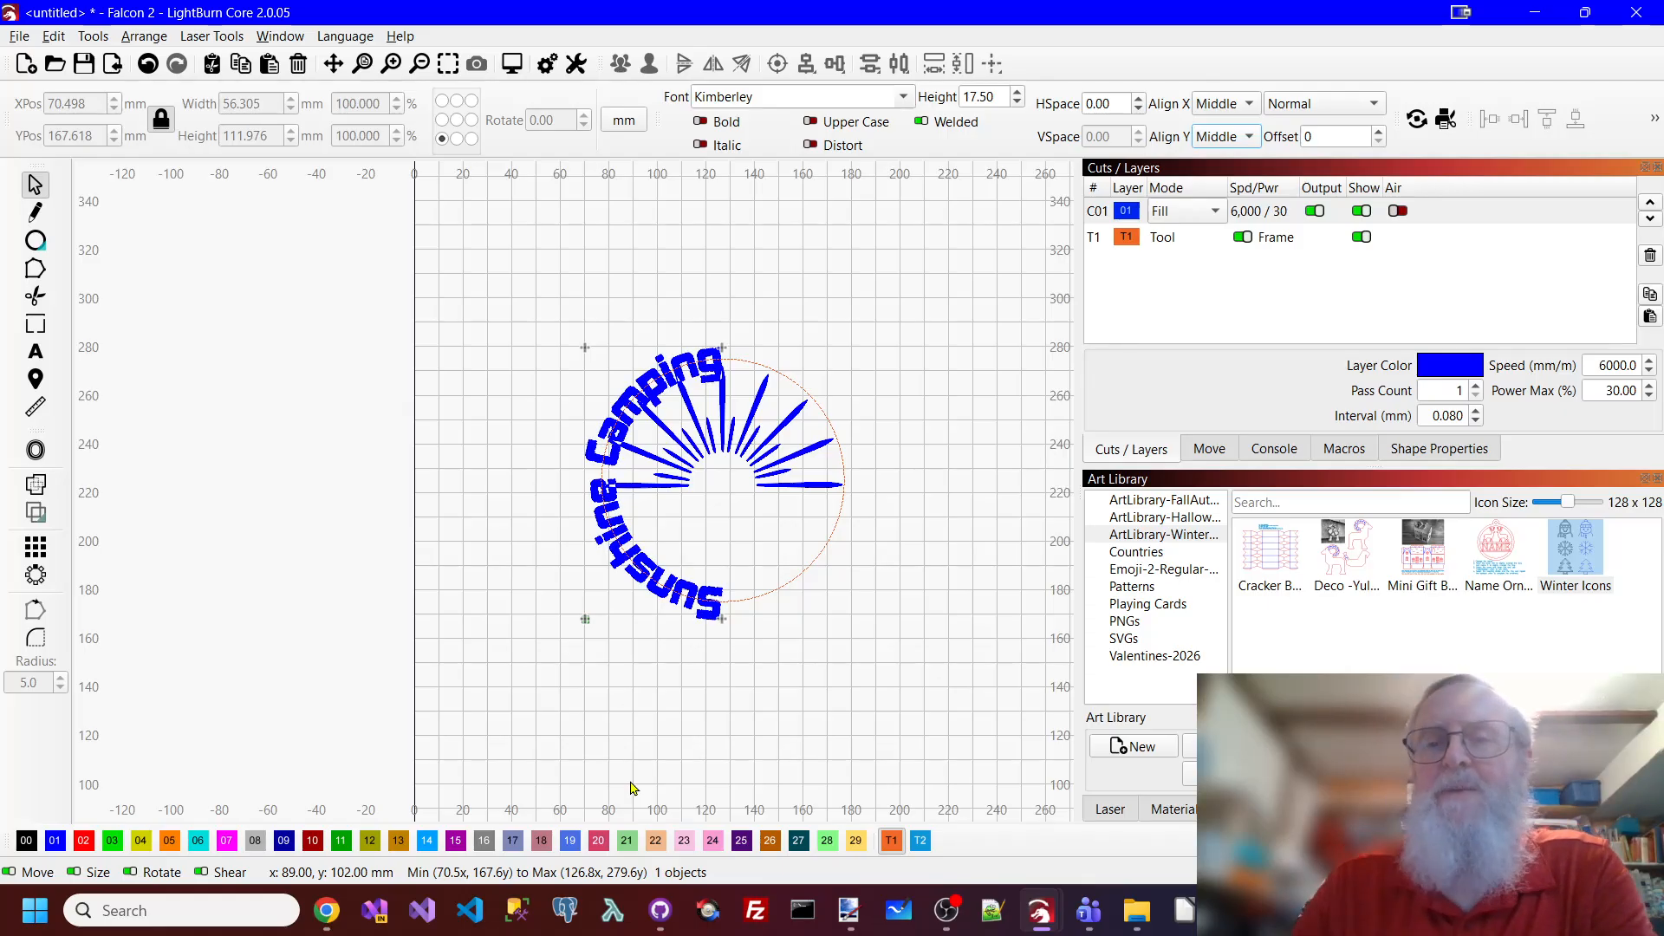
left_click(1252, 139)
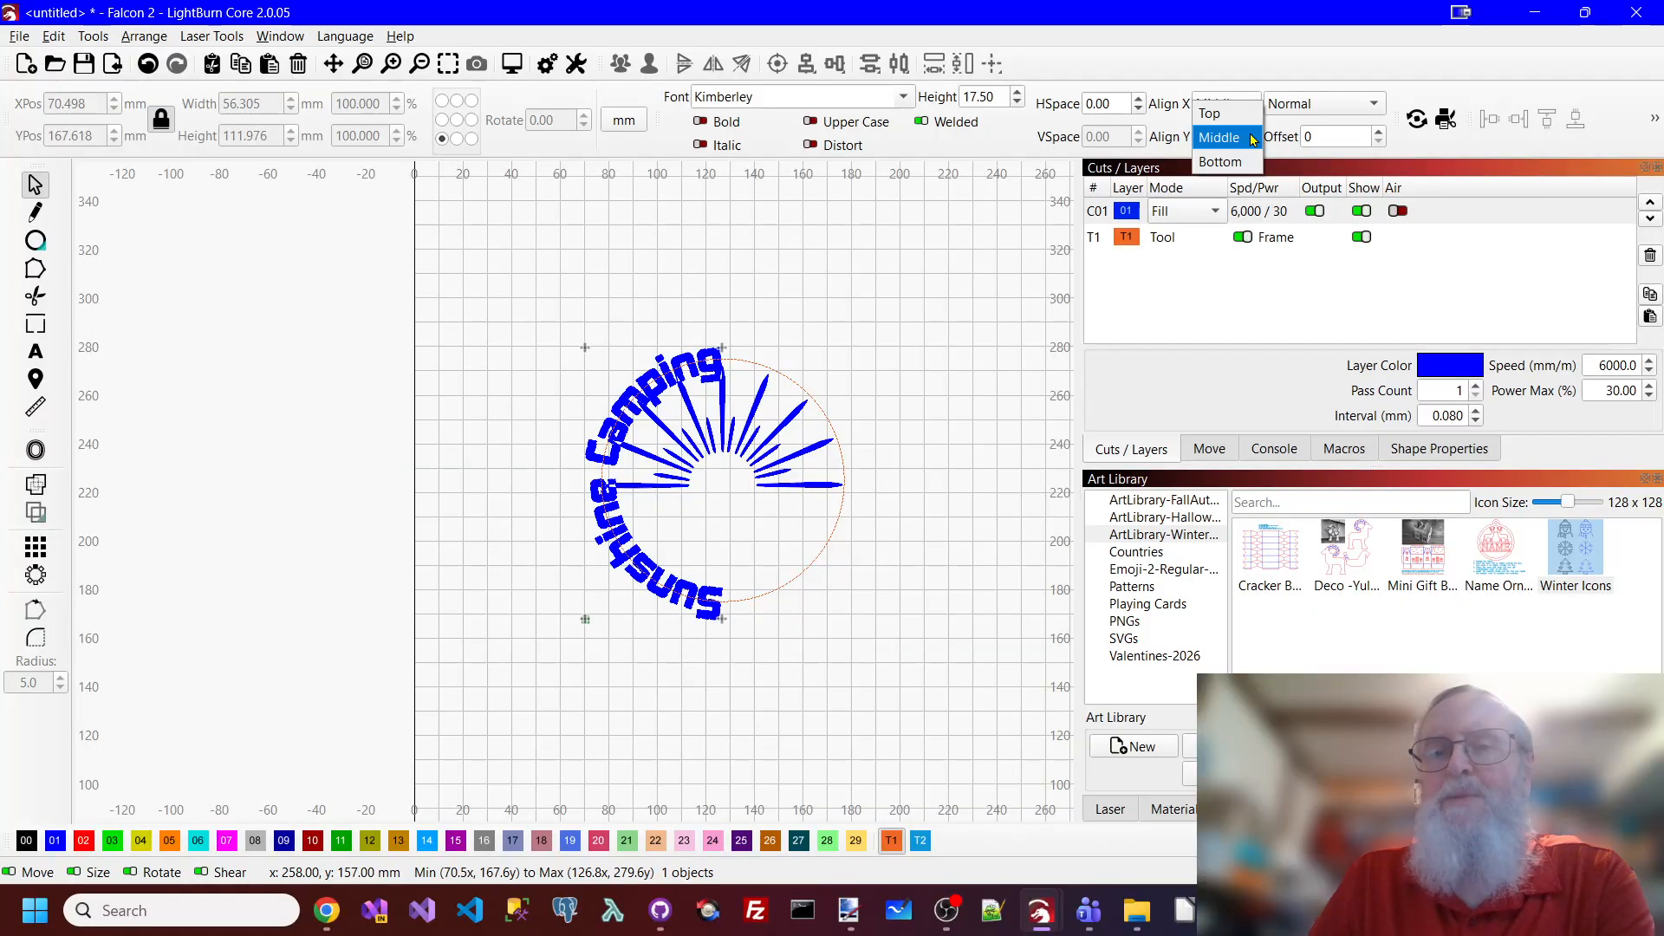
left_click(1224, 113)
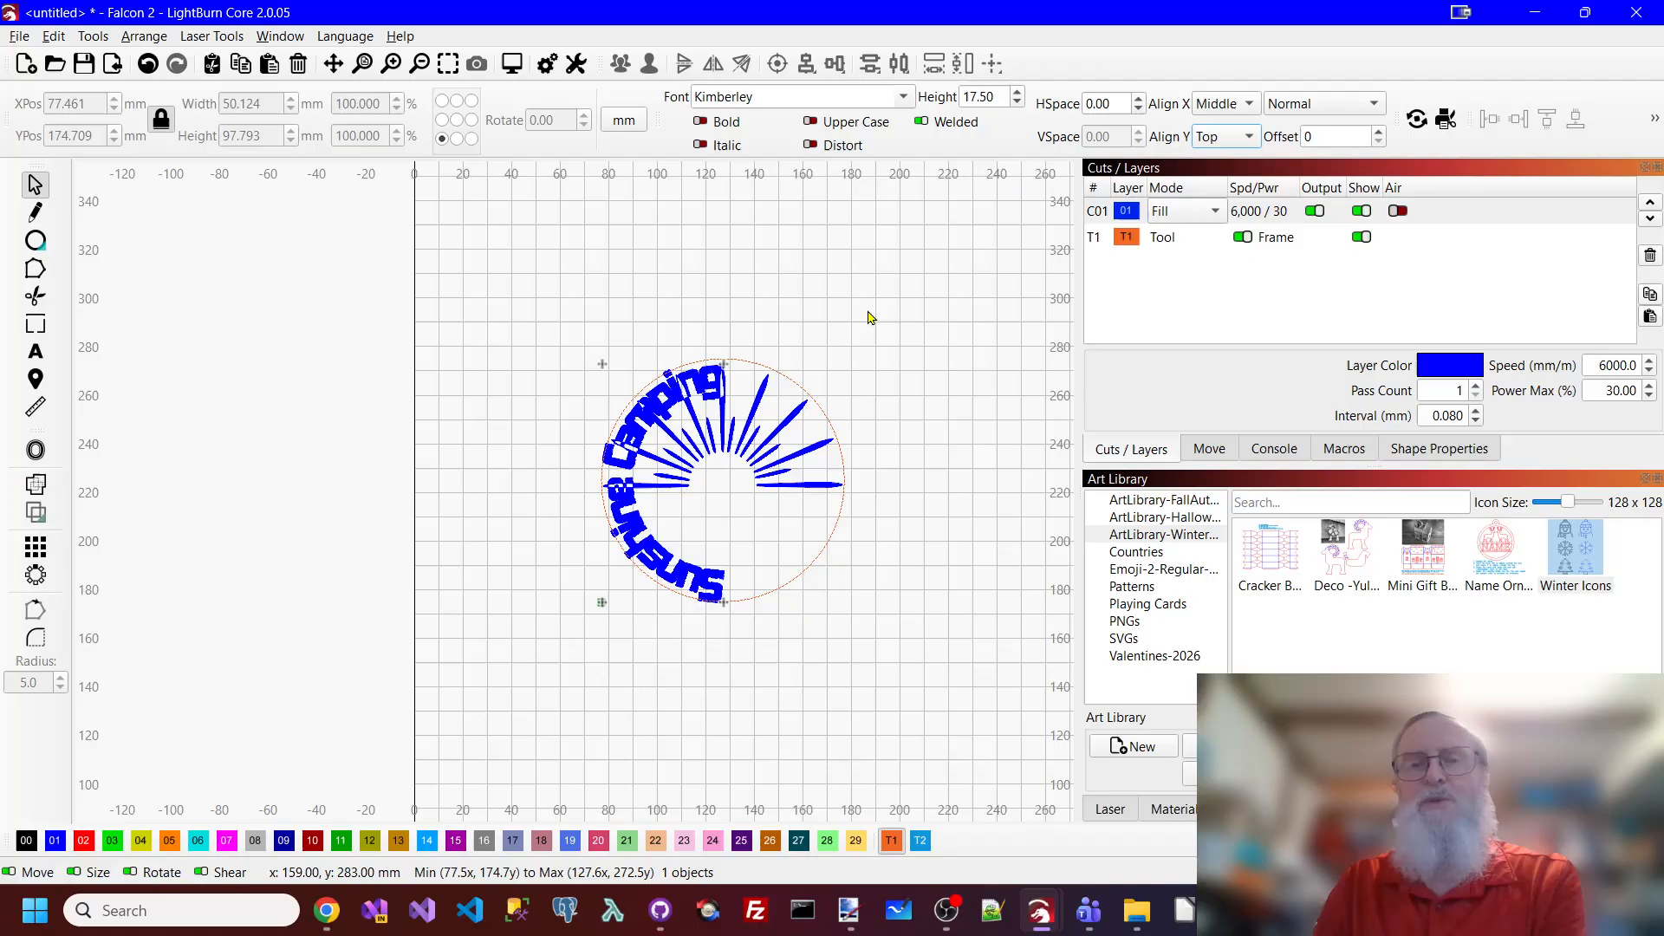
left_click(1249, 137)
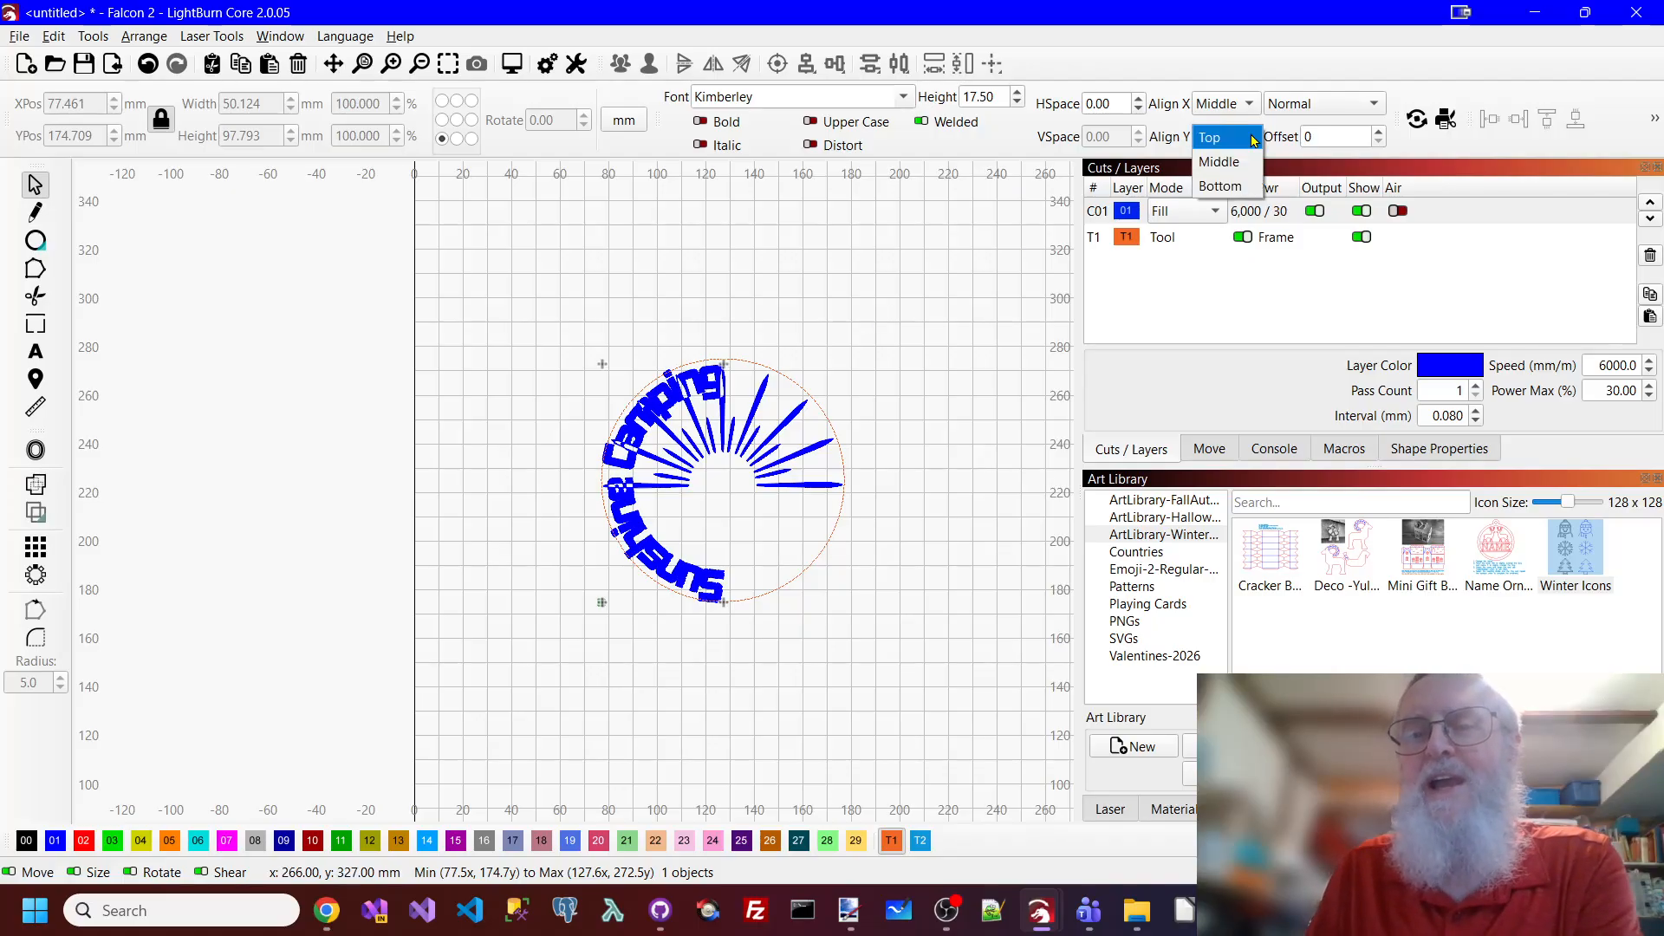
left_click(1233, 188)
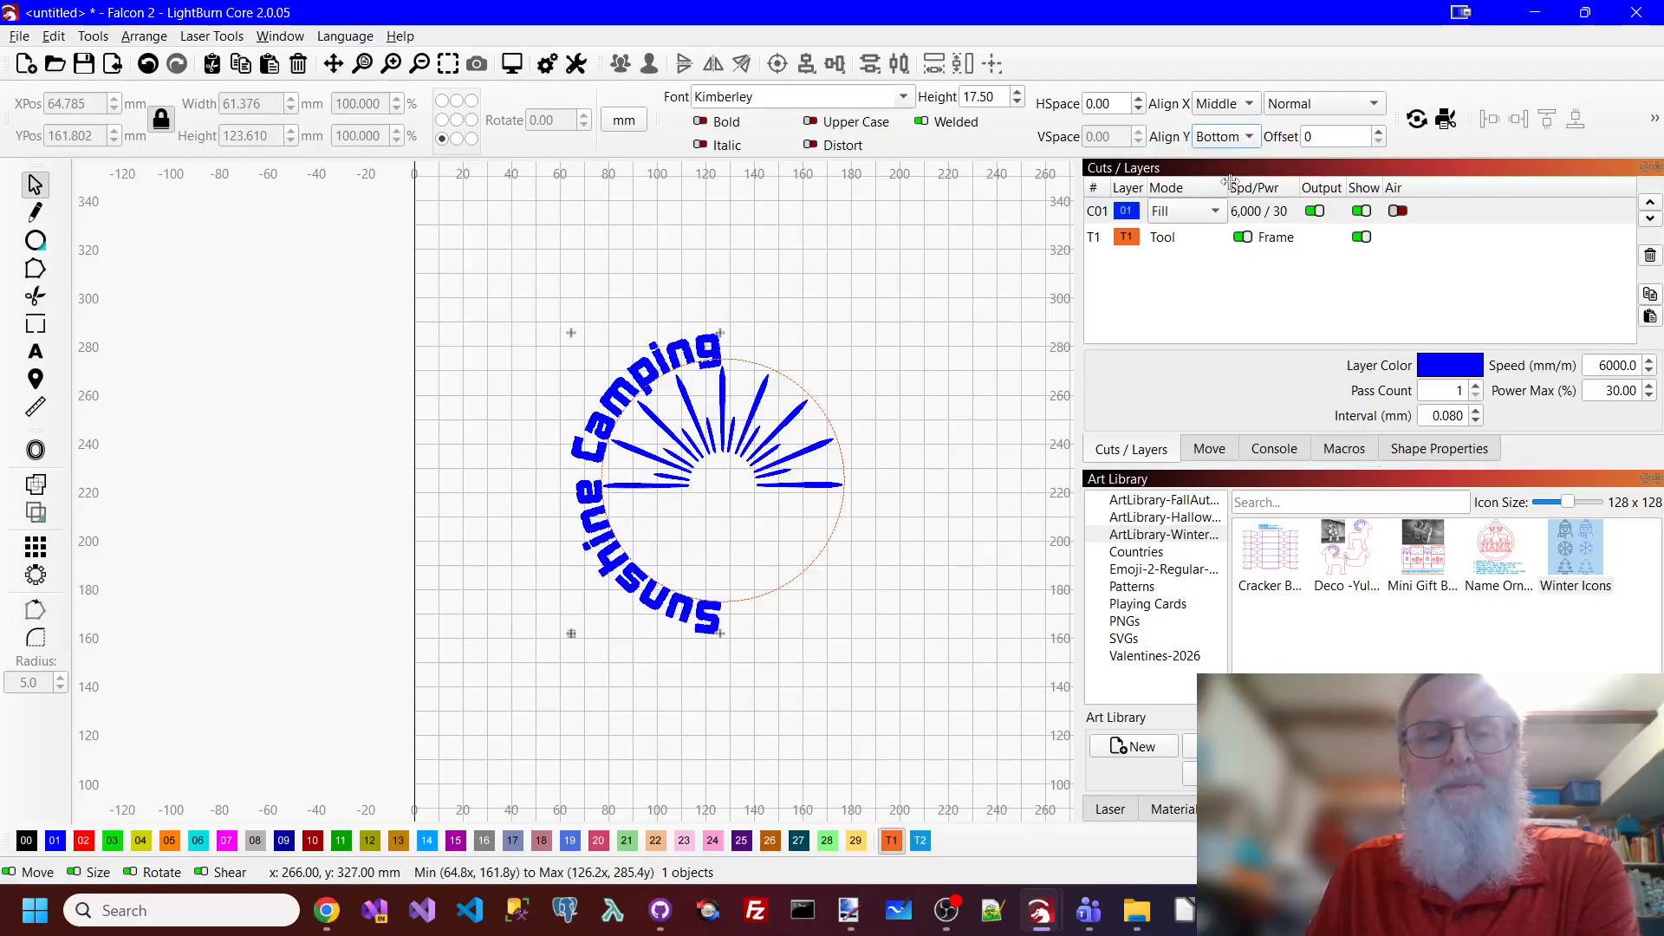
left_click(935, 251)
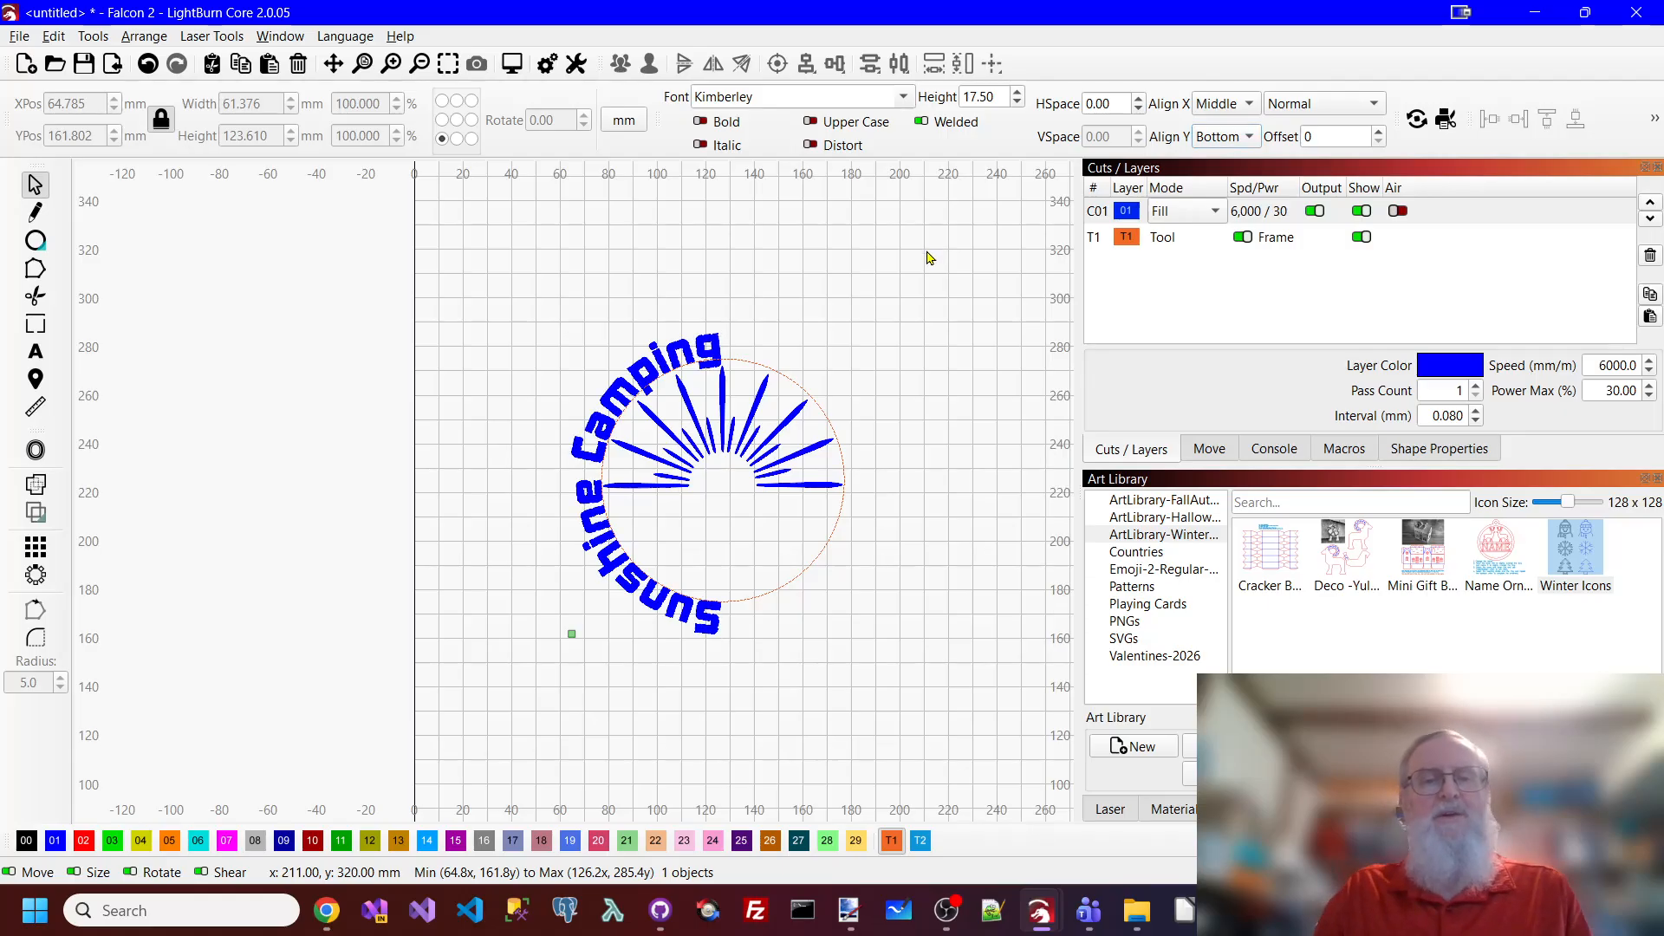
Try rotating the circle freehand clockwise to bring the text above the sunburst, undoing both this rotation and the circle's accidental shift
left_click(788, 383)
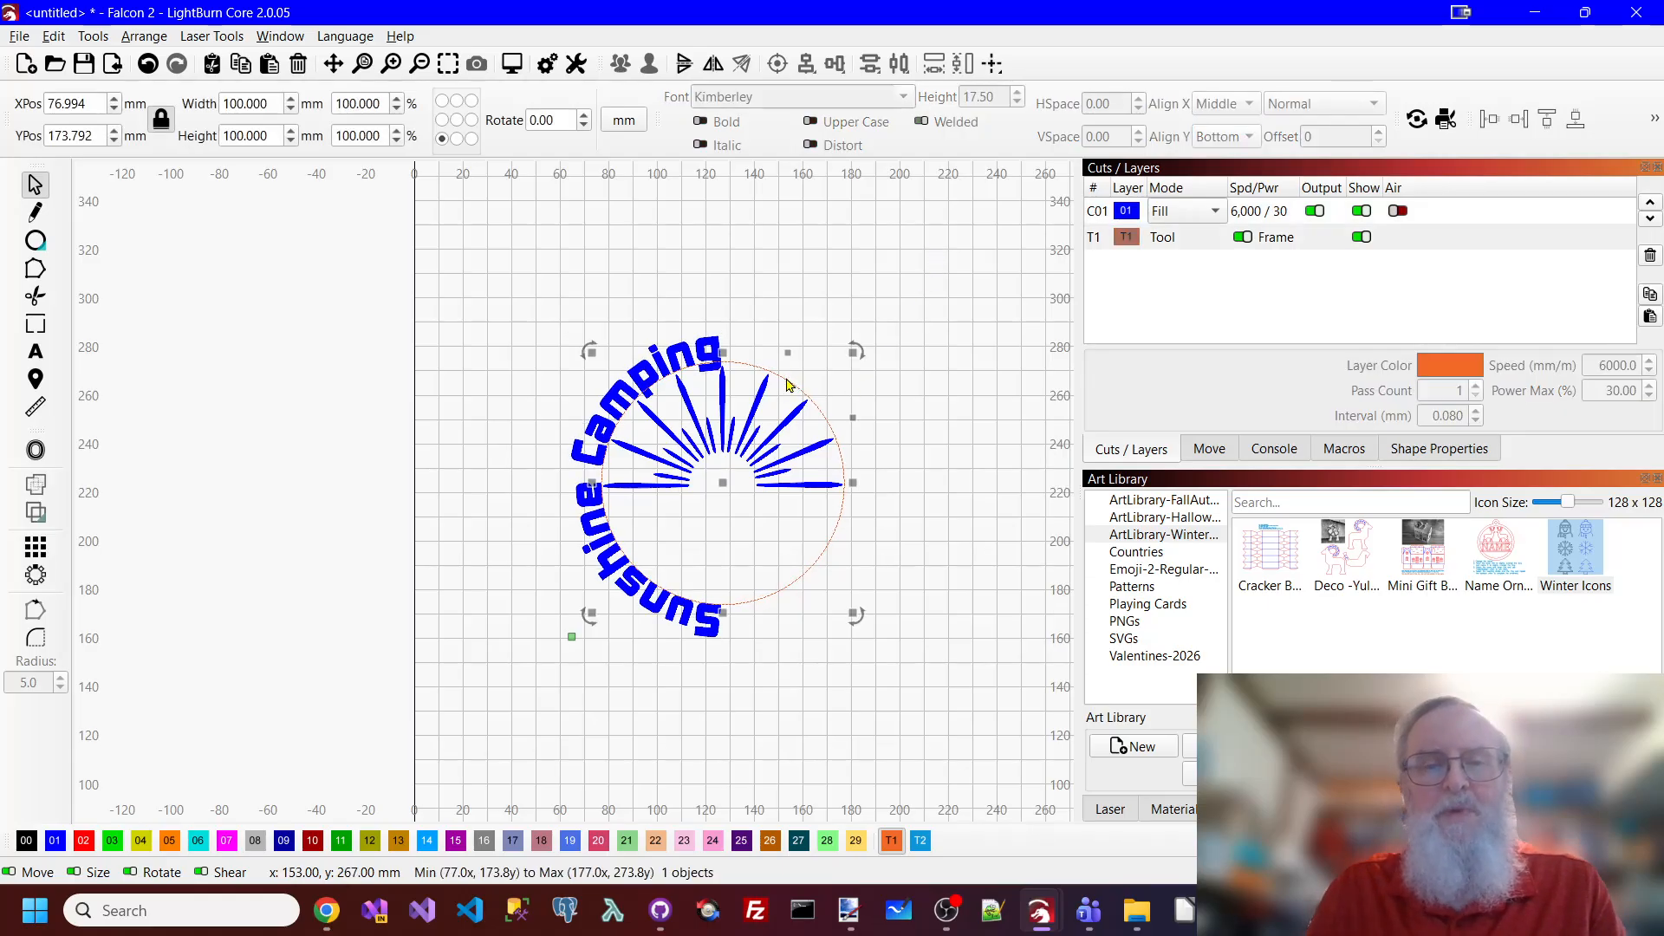
key("ctrl+z")
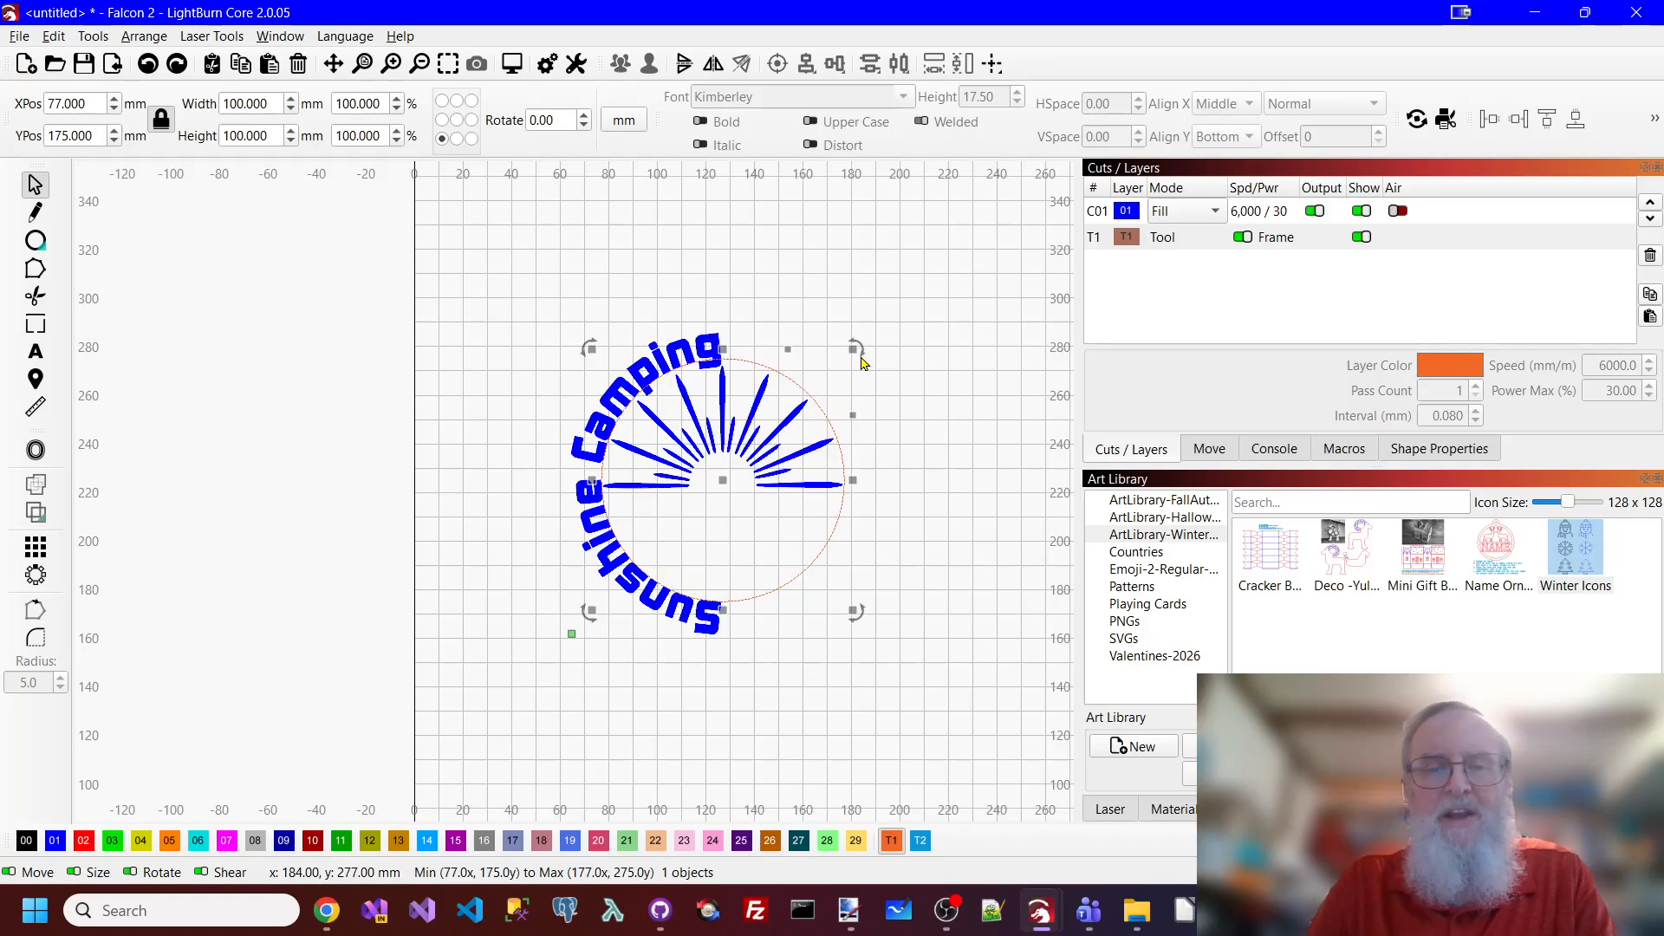
left_click_drag(860, 353, 869, 638)
left_click(929, 693)
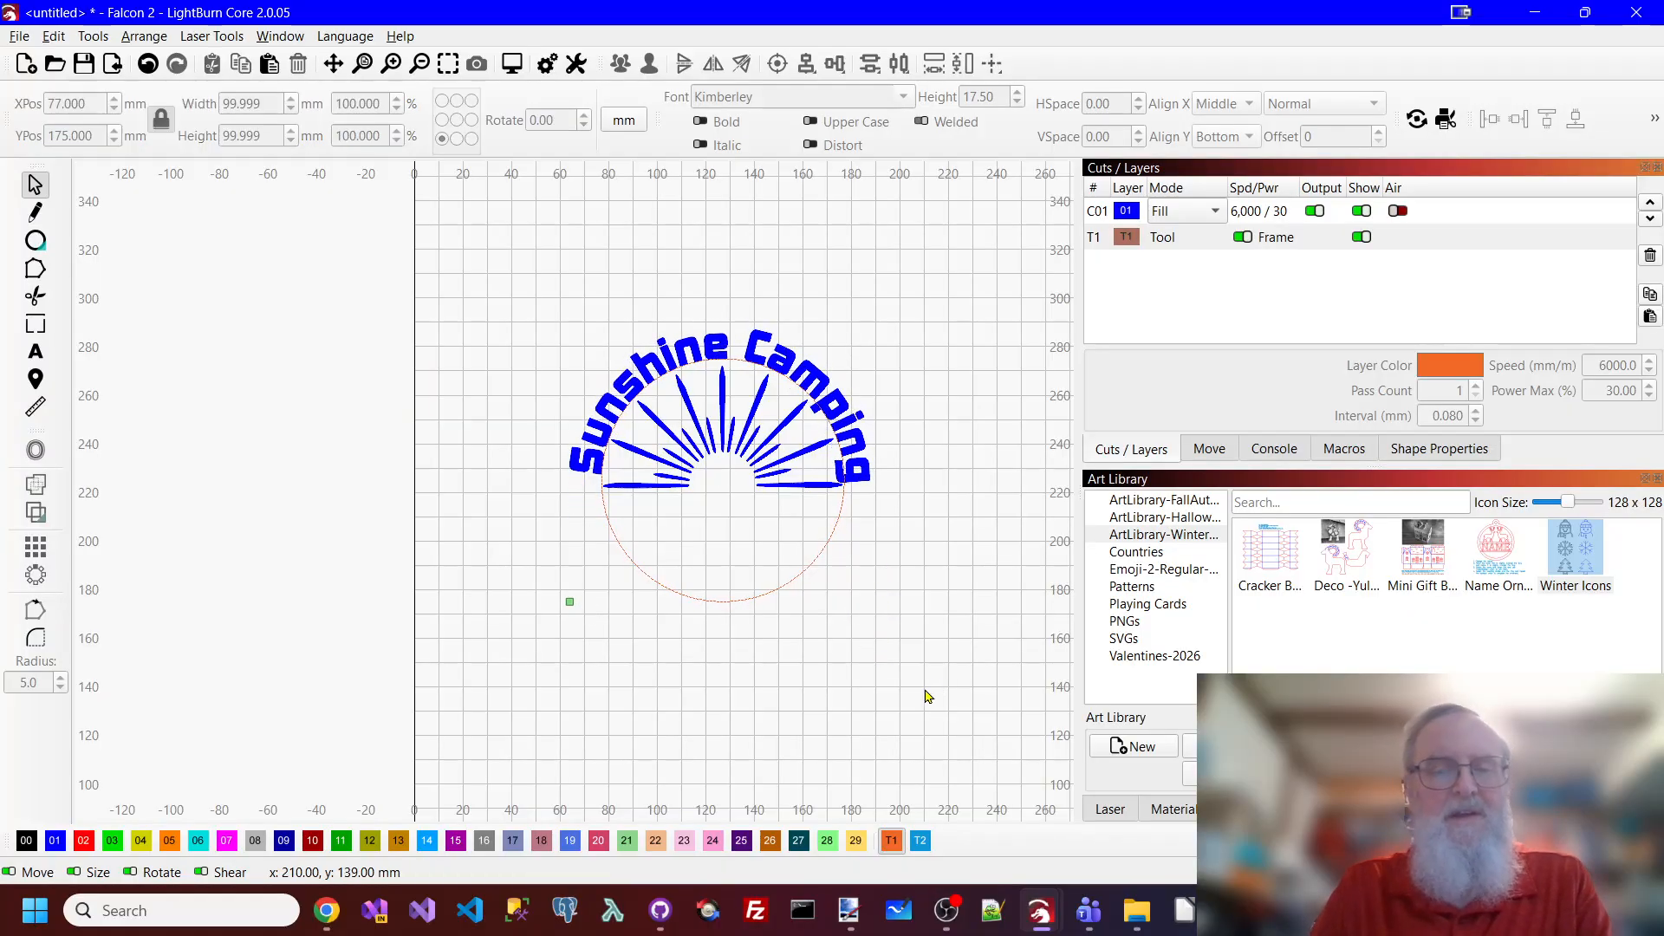
key("ctrl+z")
key("ctrl+z")
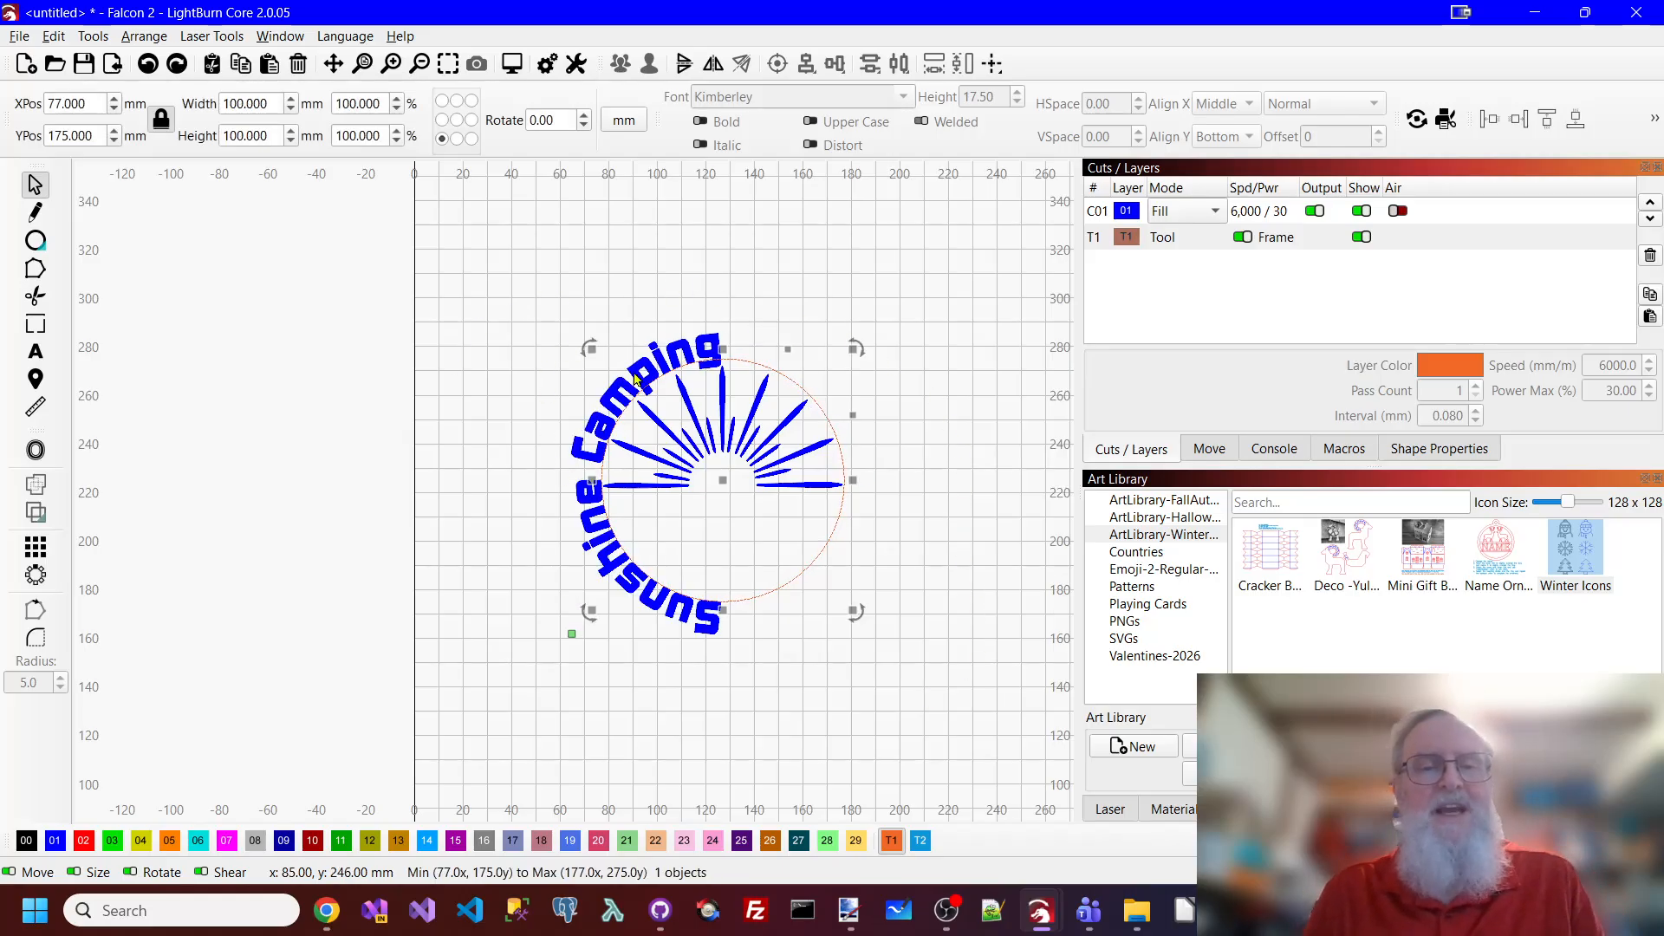
Select only the circle and make its centre the reference point for transformations
left_click(858, 408)
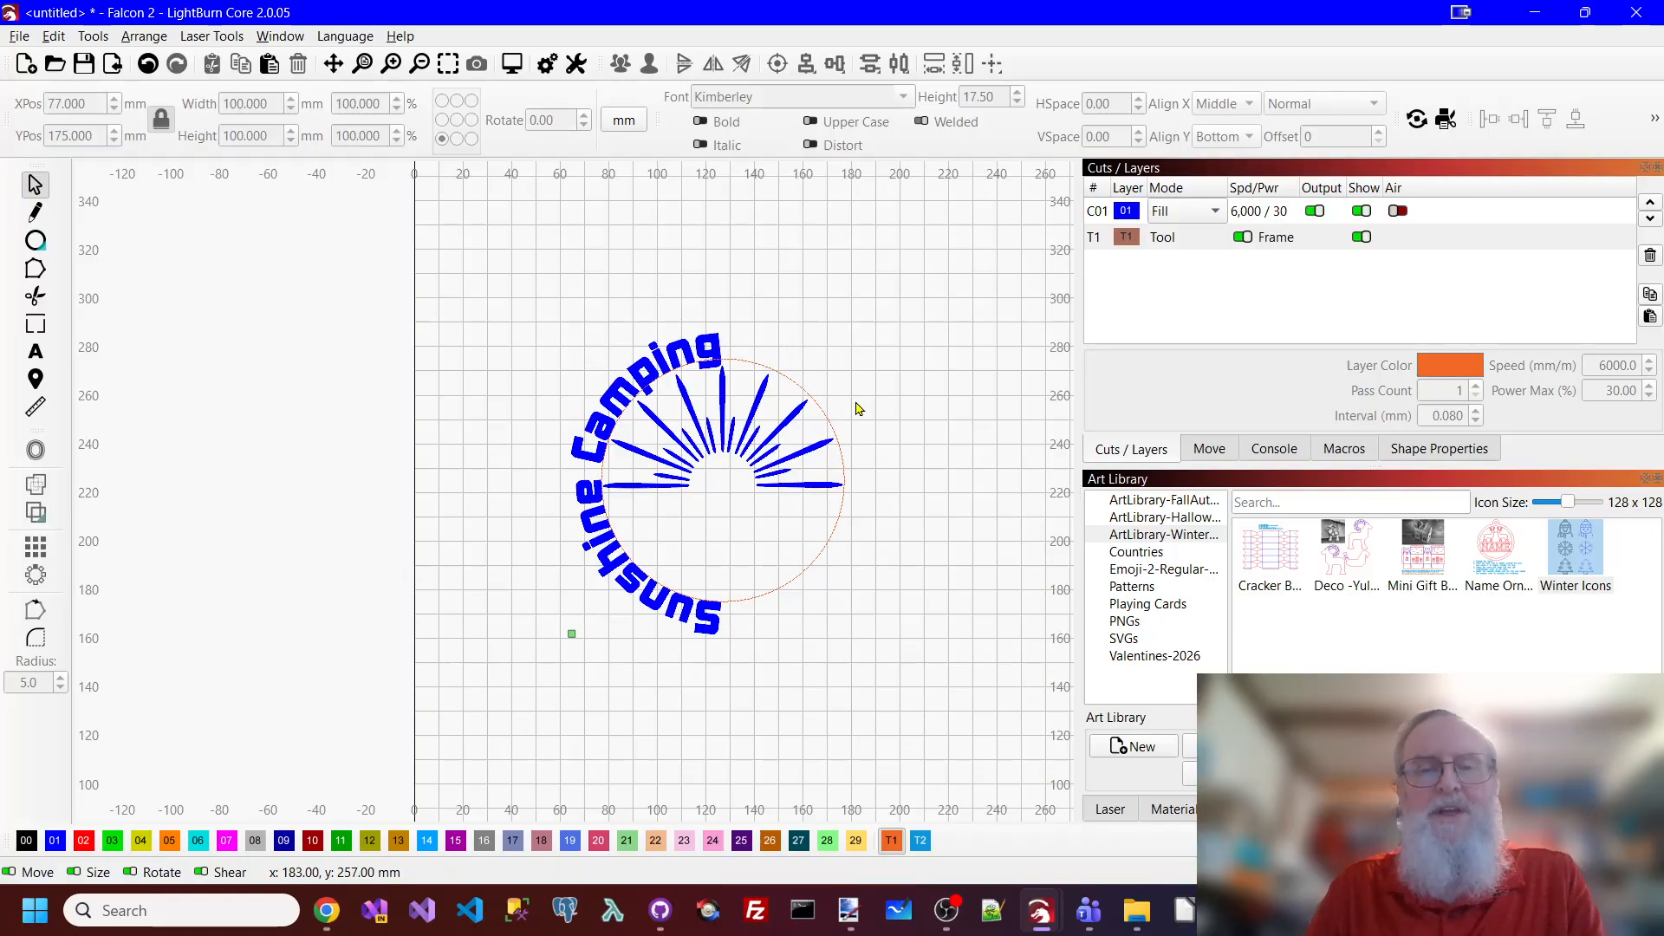
left_click(788, 378)
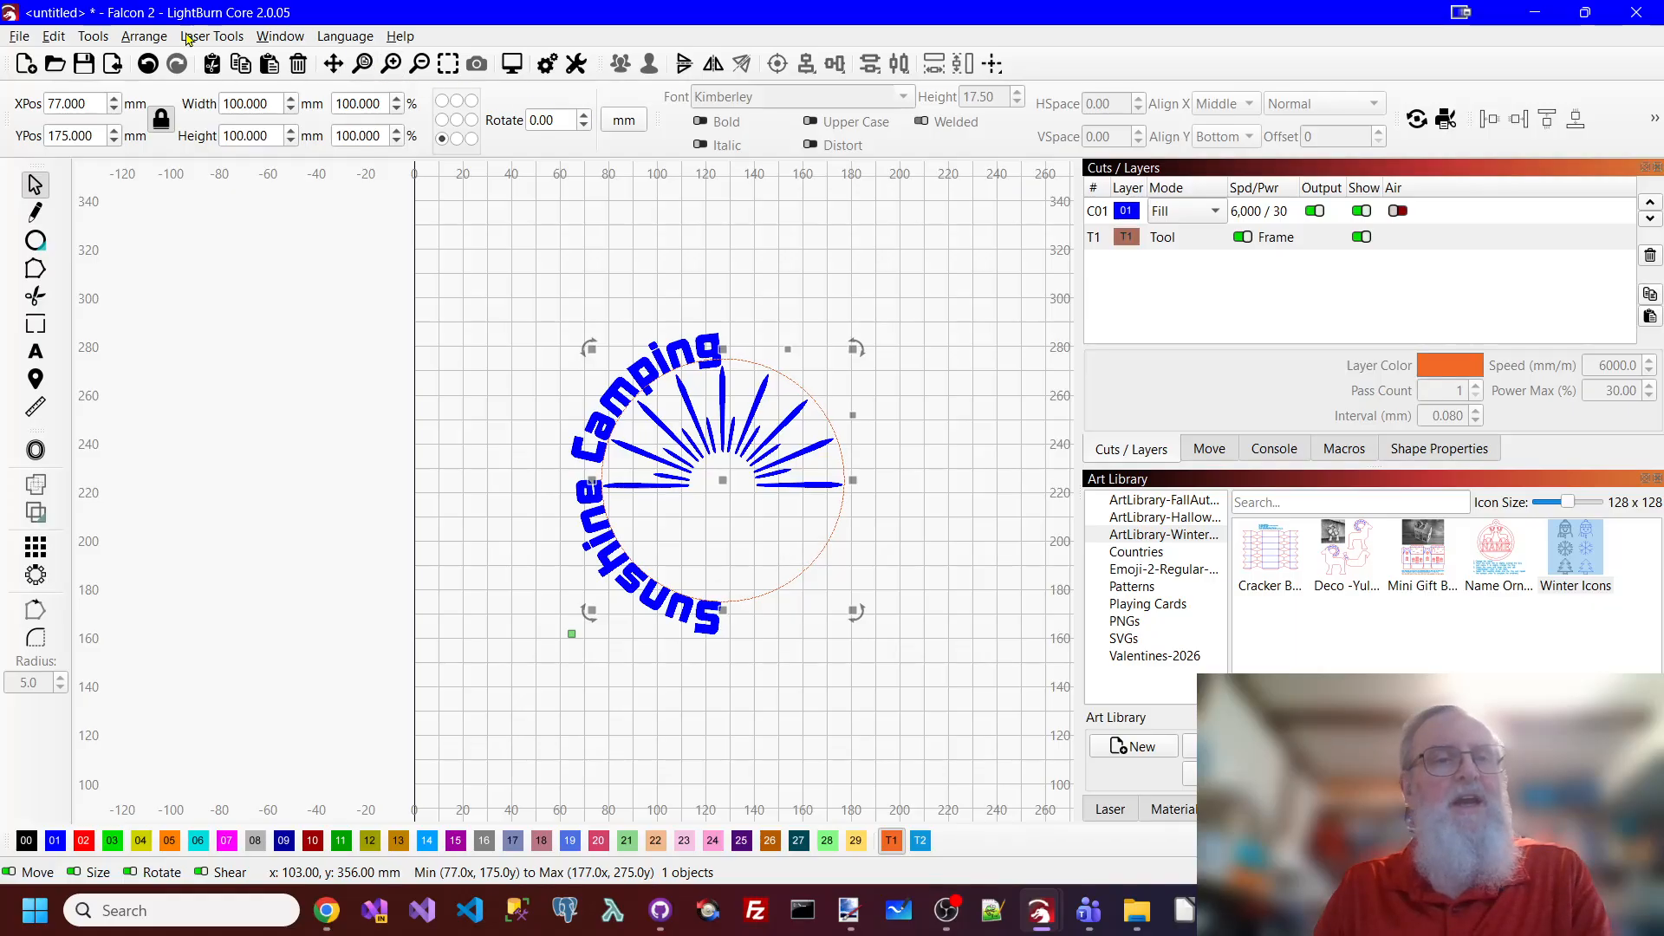
left_click(457, 119)
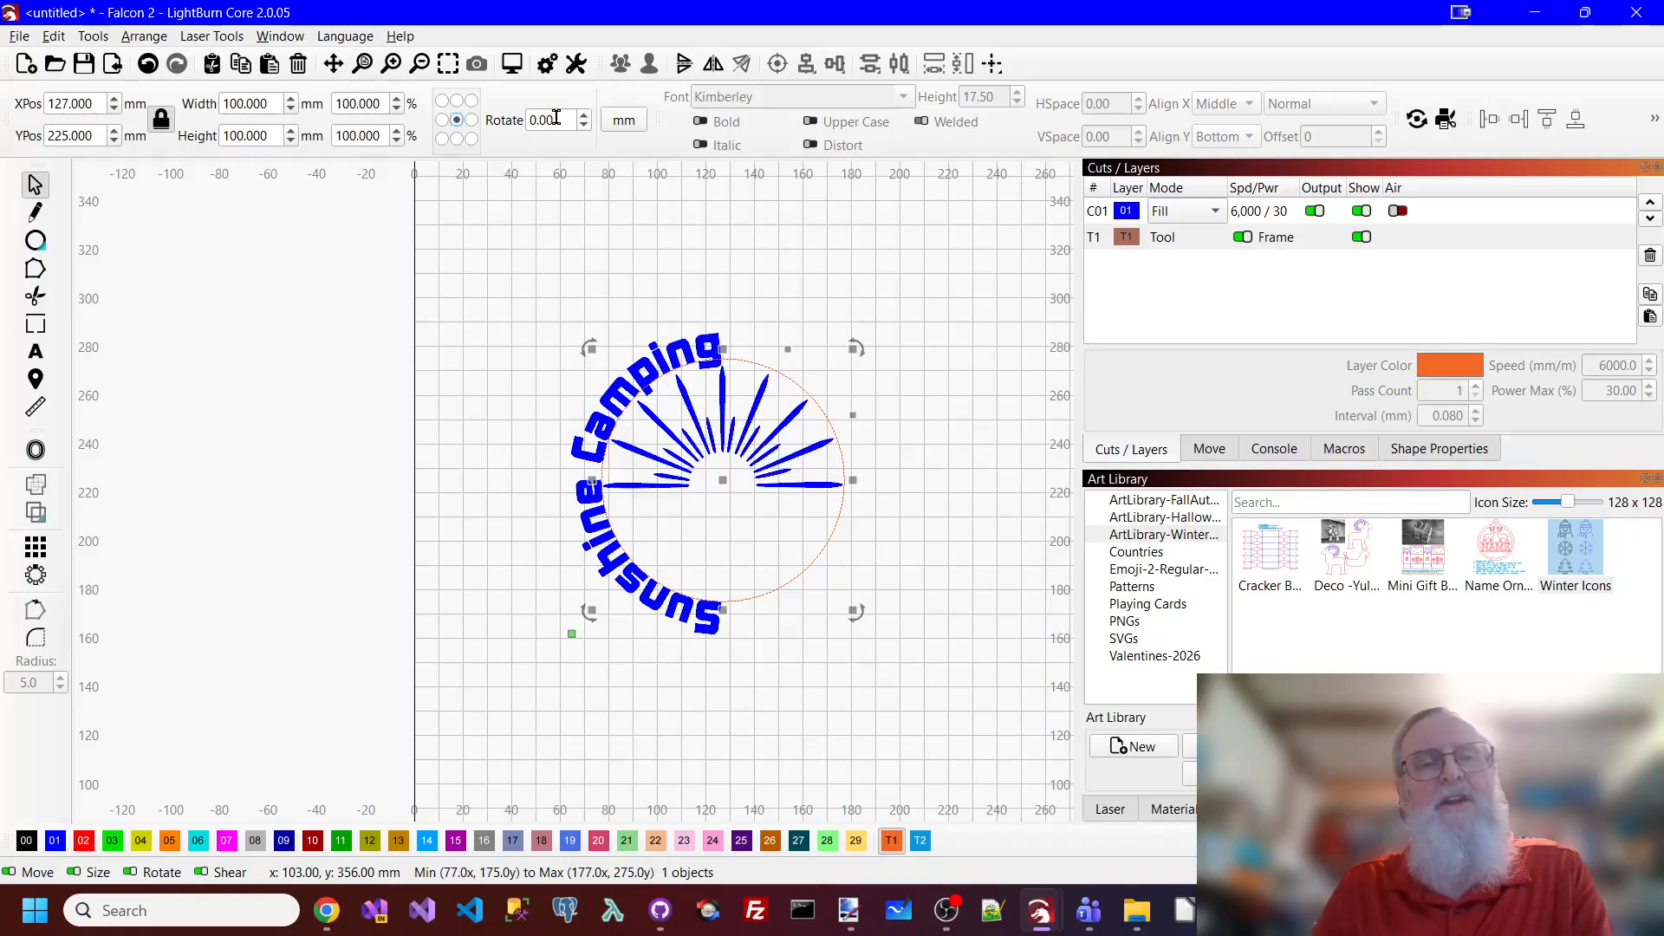
Try rotating the circle by an entered angle of 90 degrees, and undo the rotation
double_click(556, 117)
type("90")
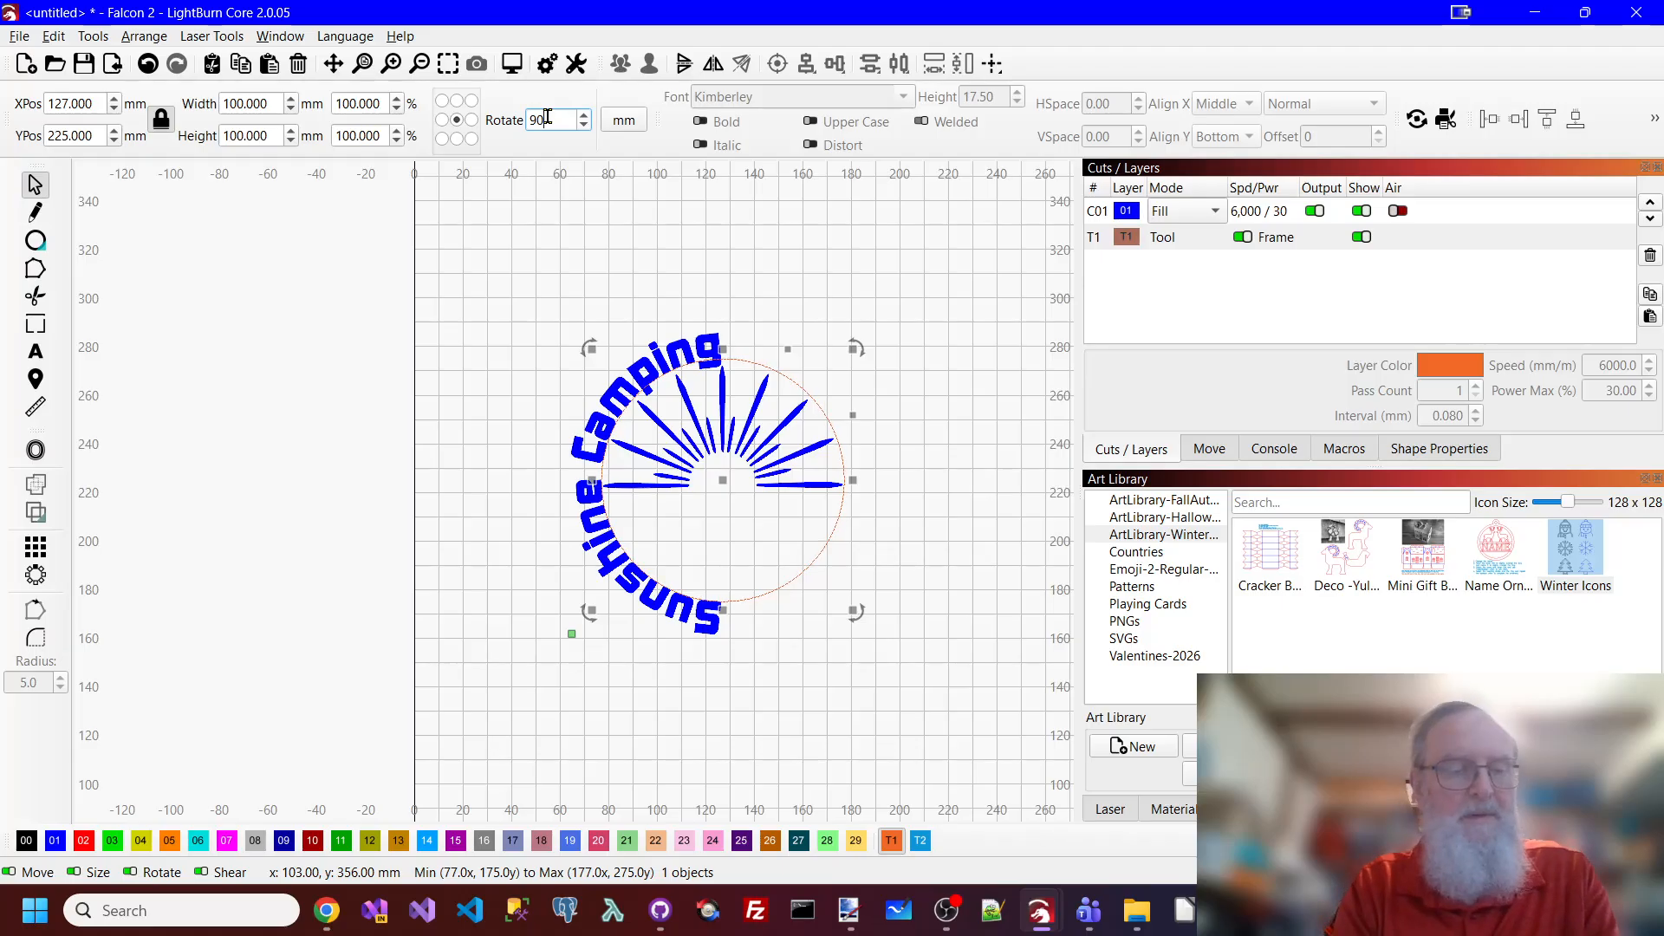
key("Return")
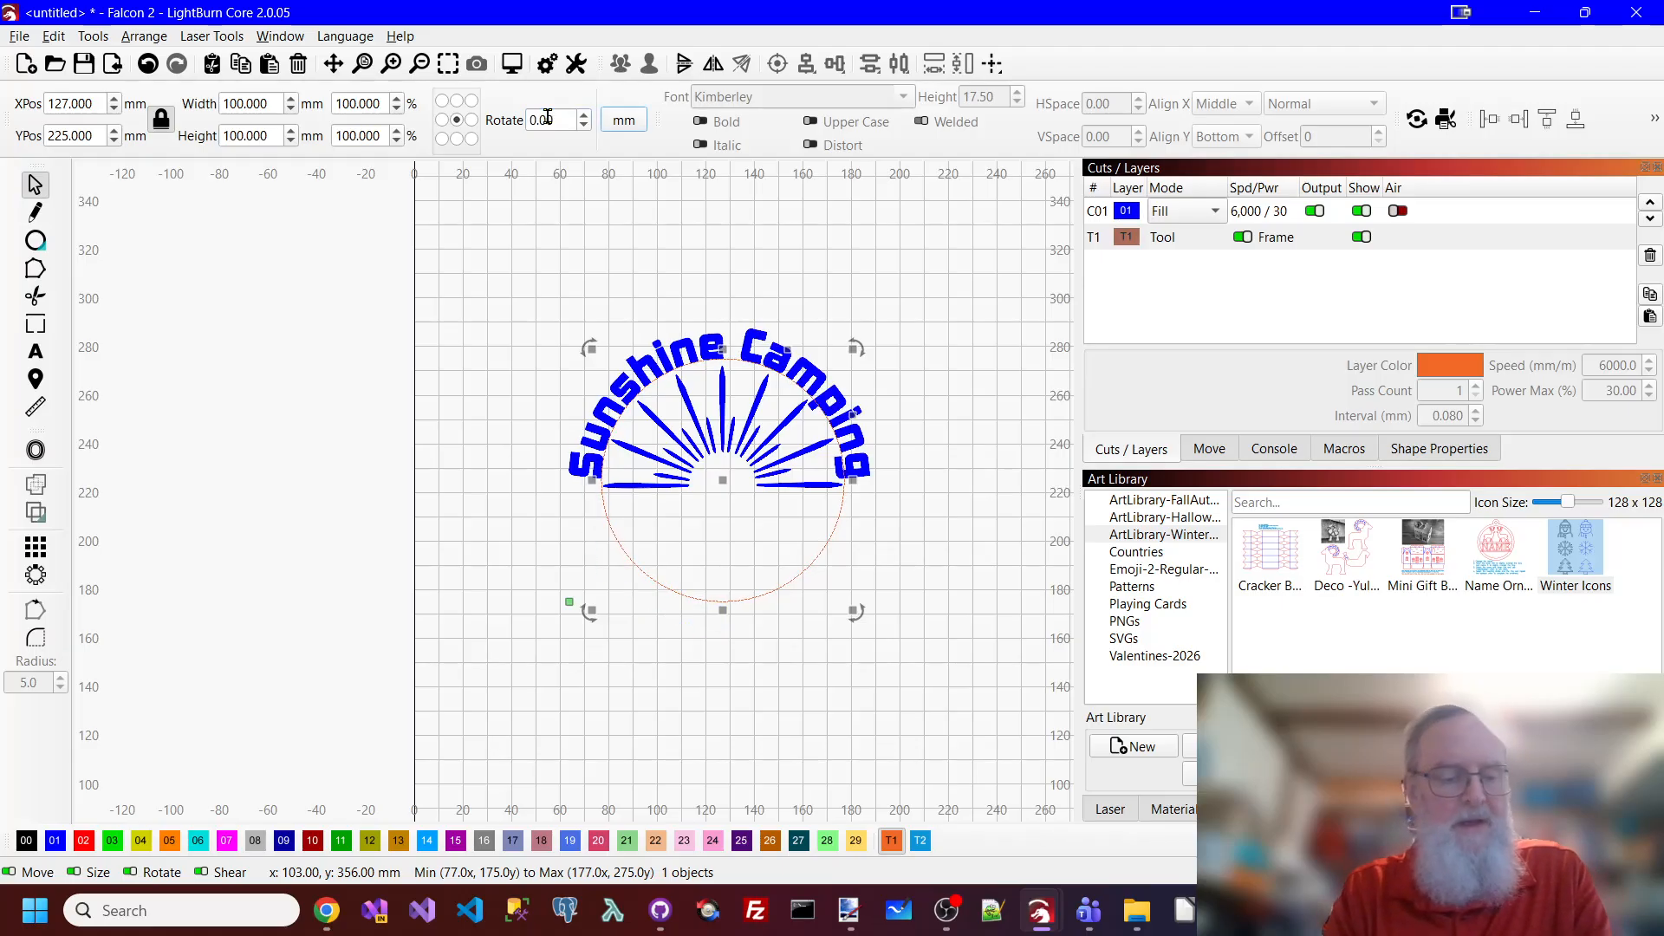
key("ctrl+z")
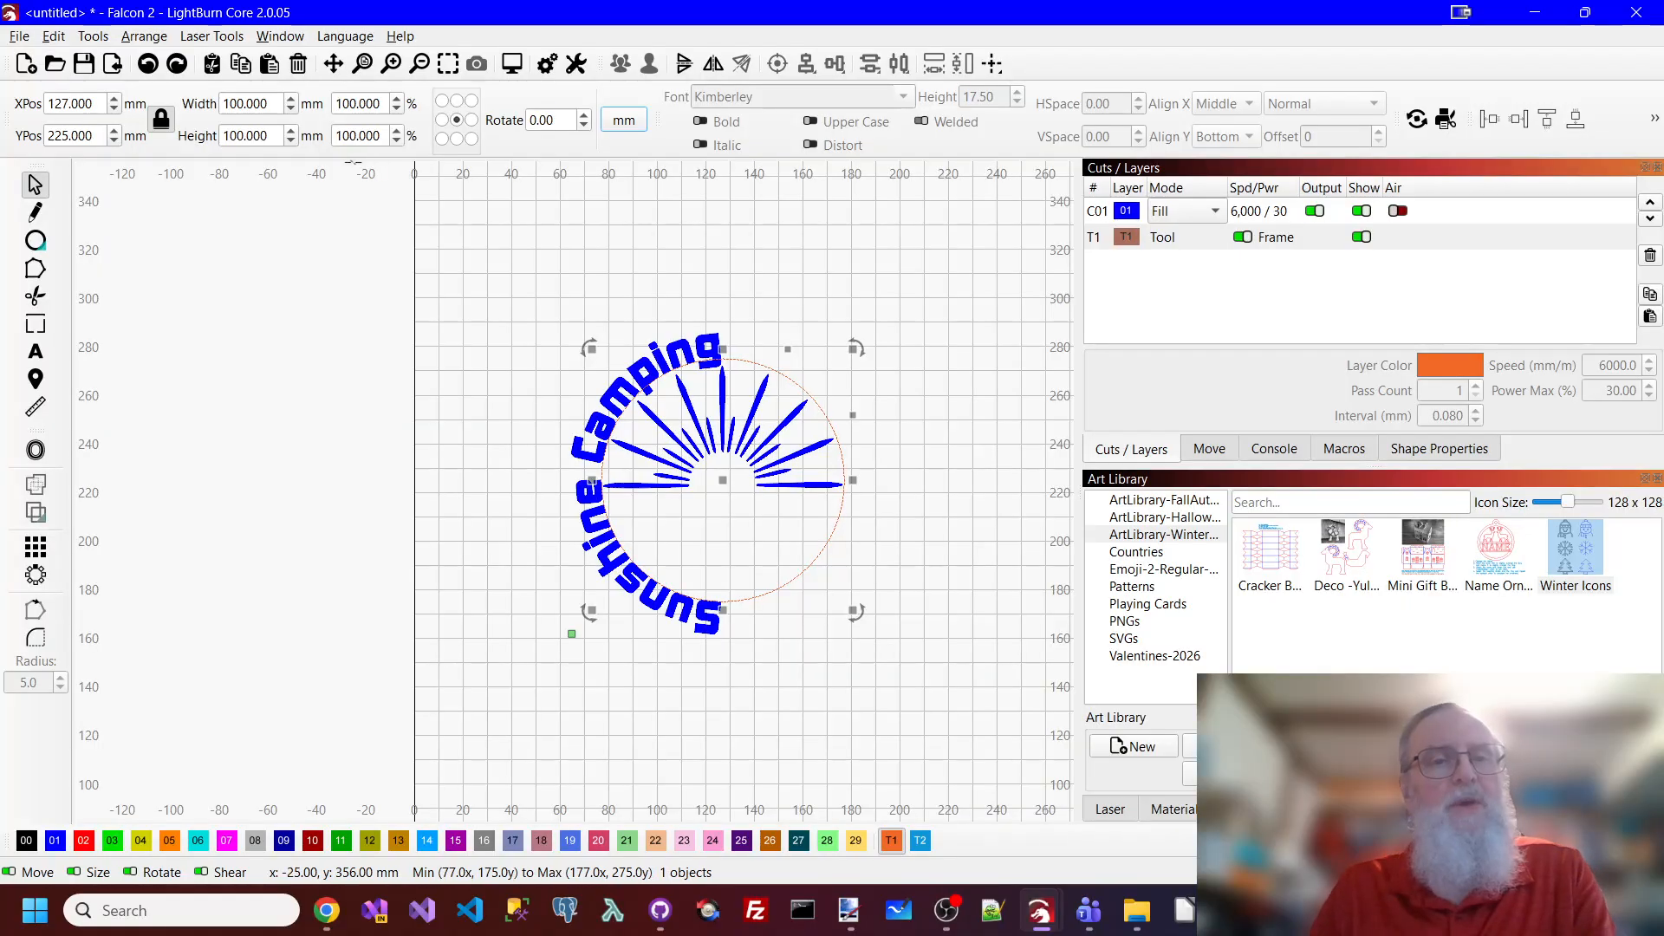
Rotate the circle 90° clockwise so that the text arches over the sunburst, and clear the selection
left_click(137, 38)
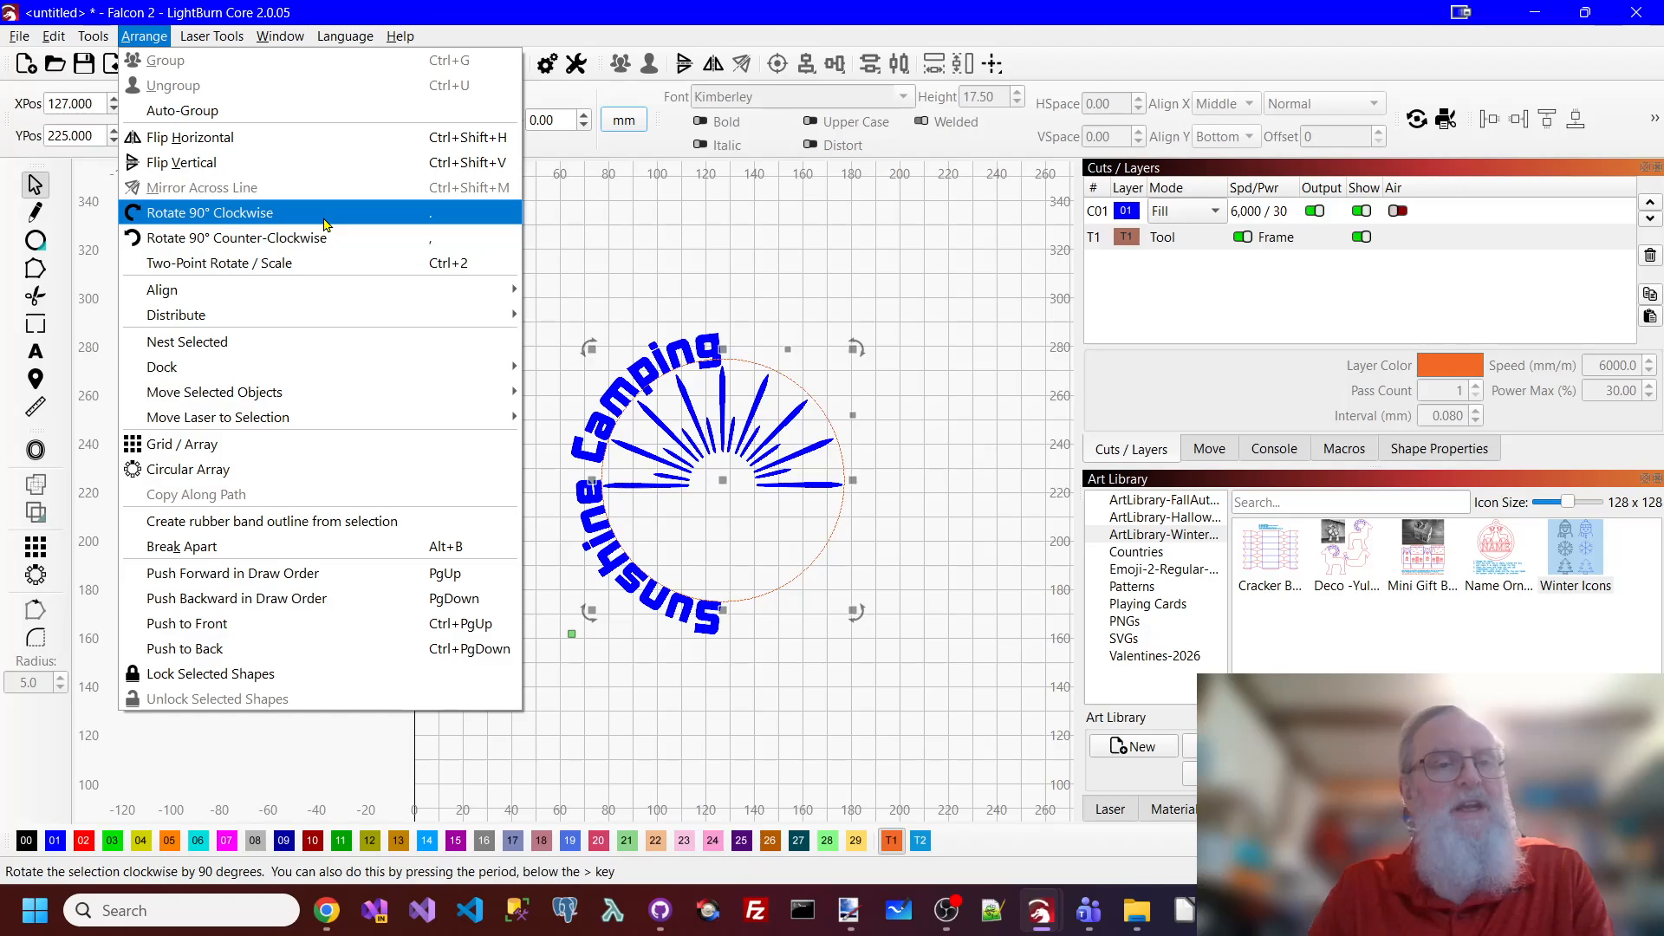
left_click(281, 215)
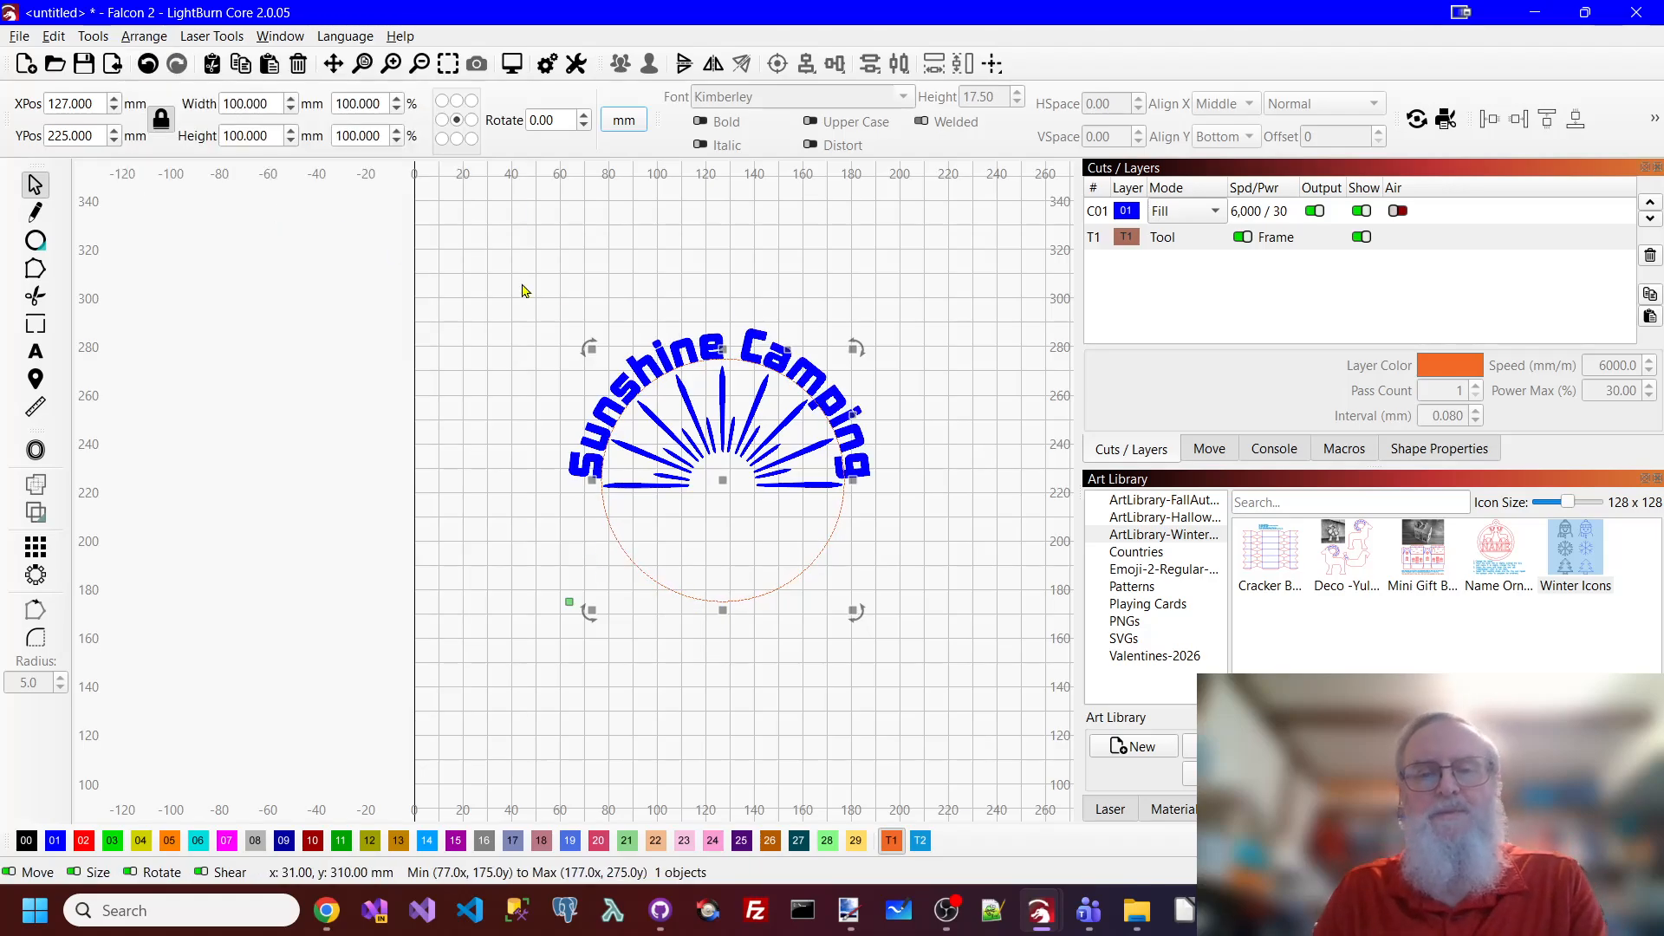
left_click(950, 326)
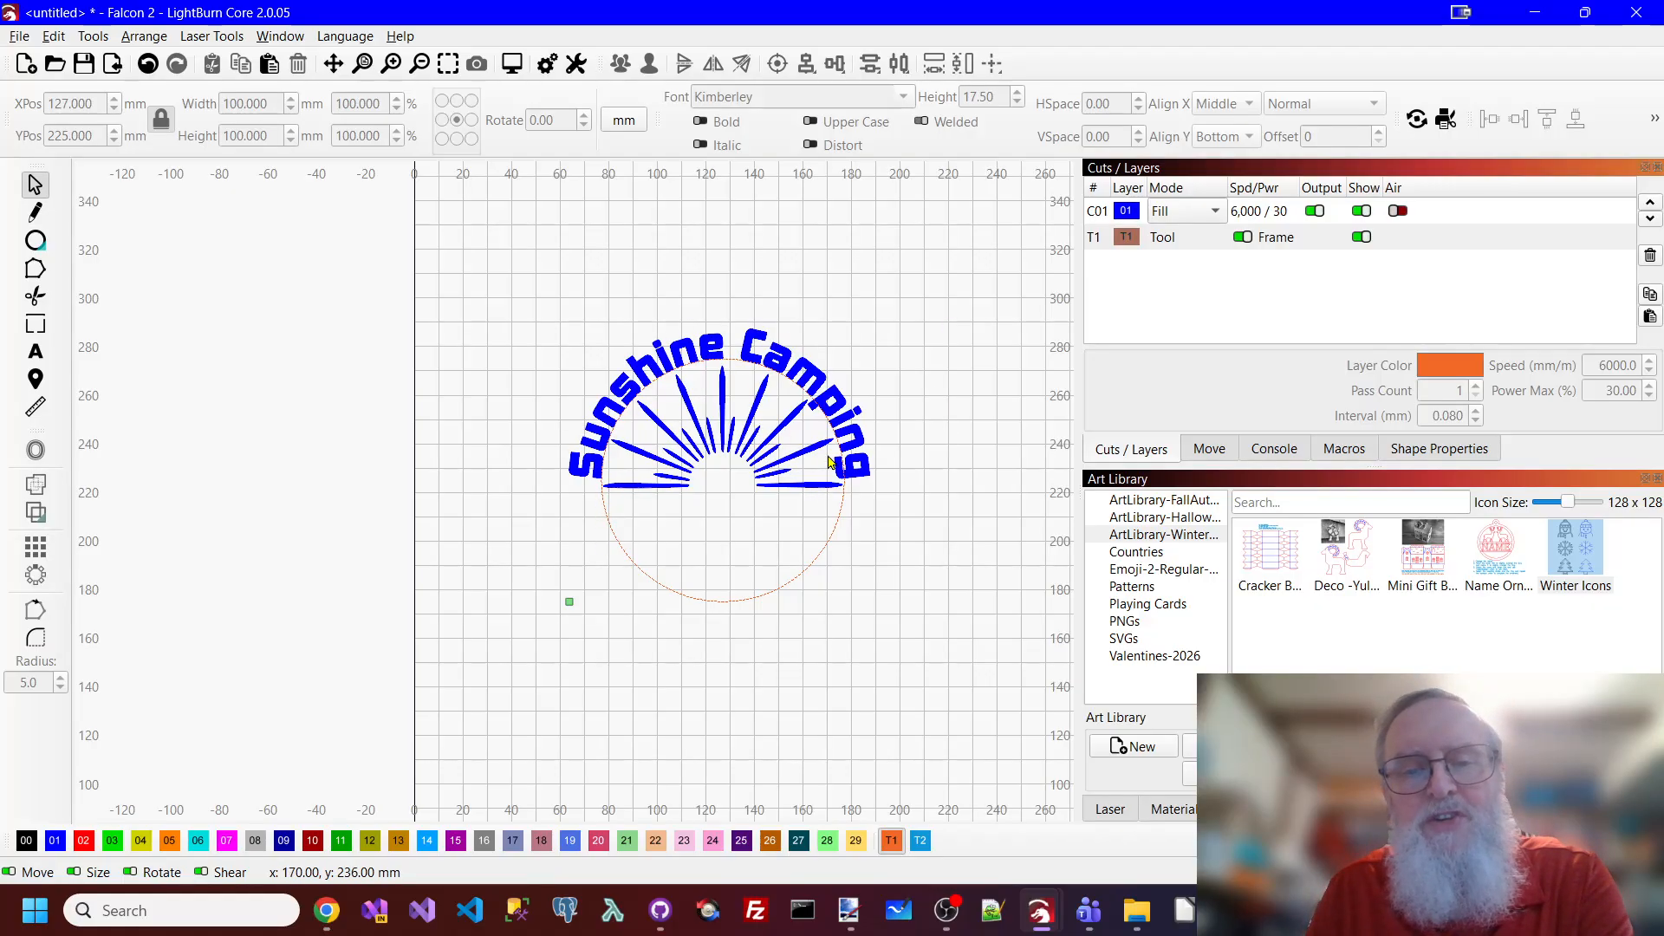
Enlarge the circle about its centre by adding 10 mm to its width, keeping its proportions locked, and clear the selection
left_click(840, 511)
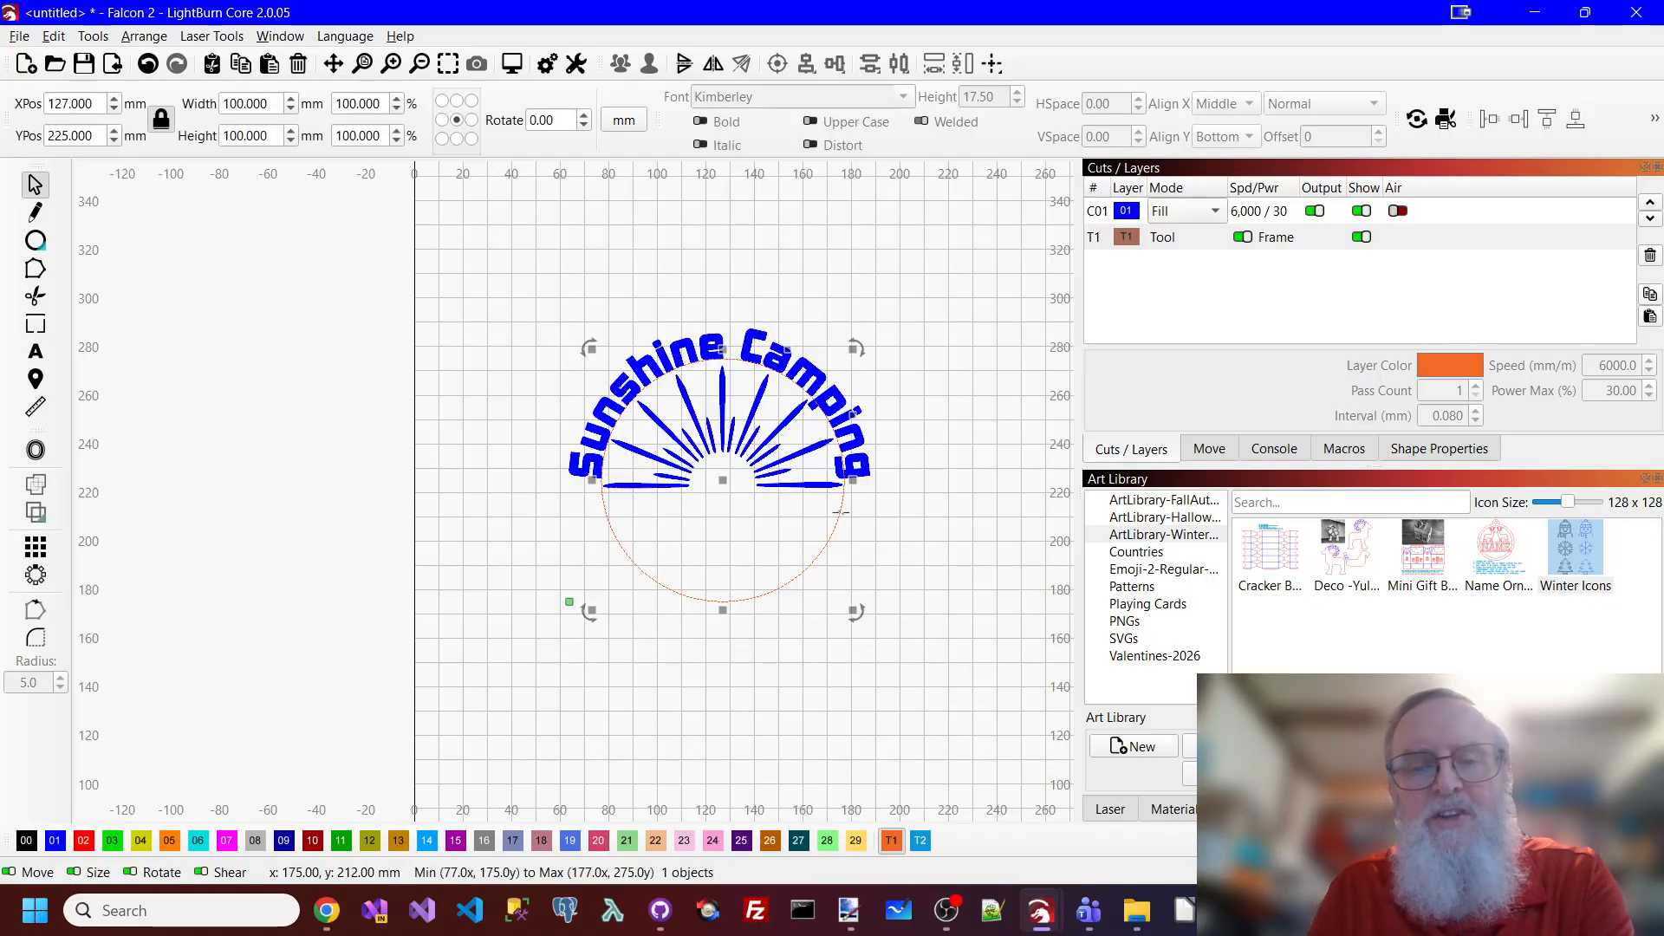
left_click(272, 103)
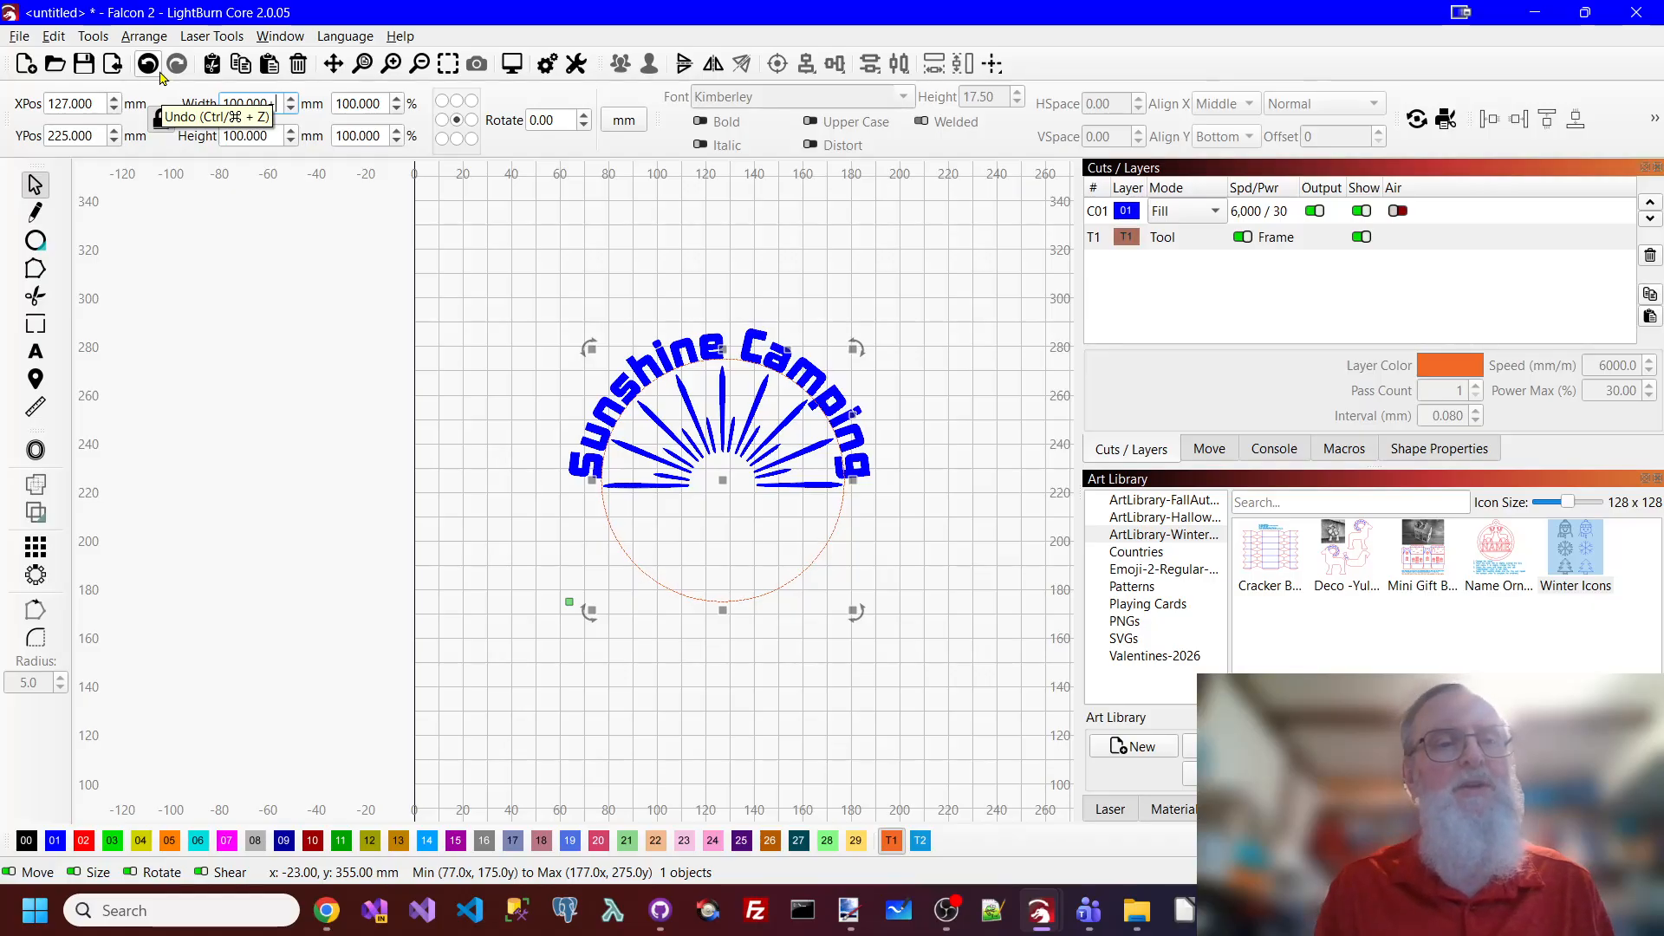
type("10")
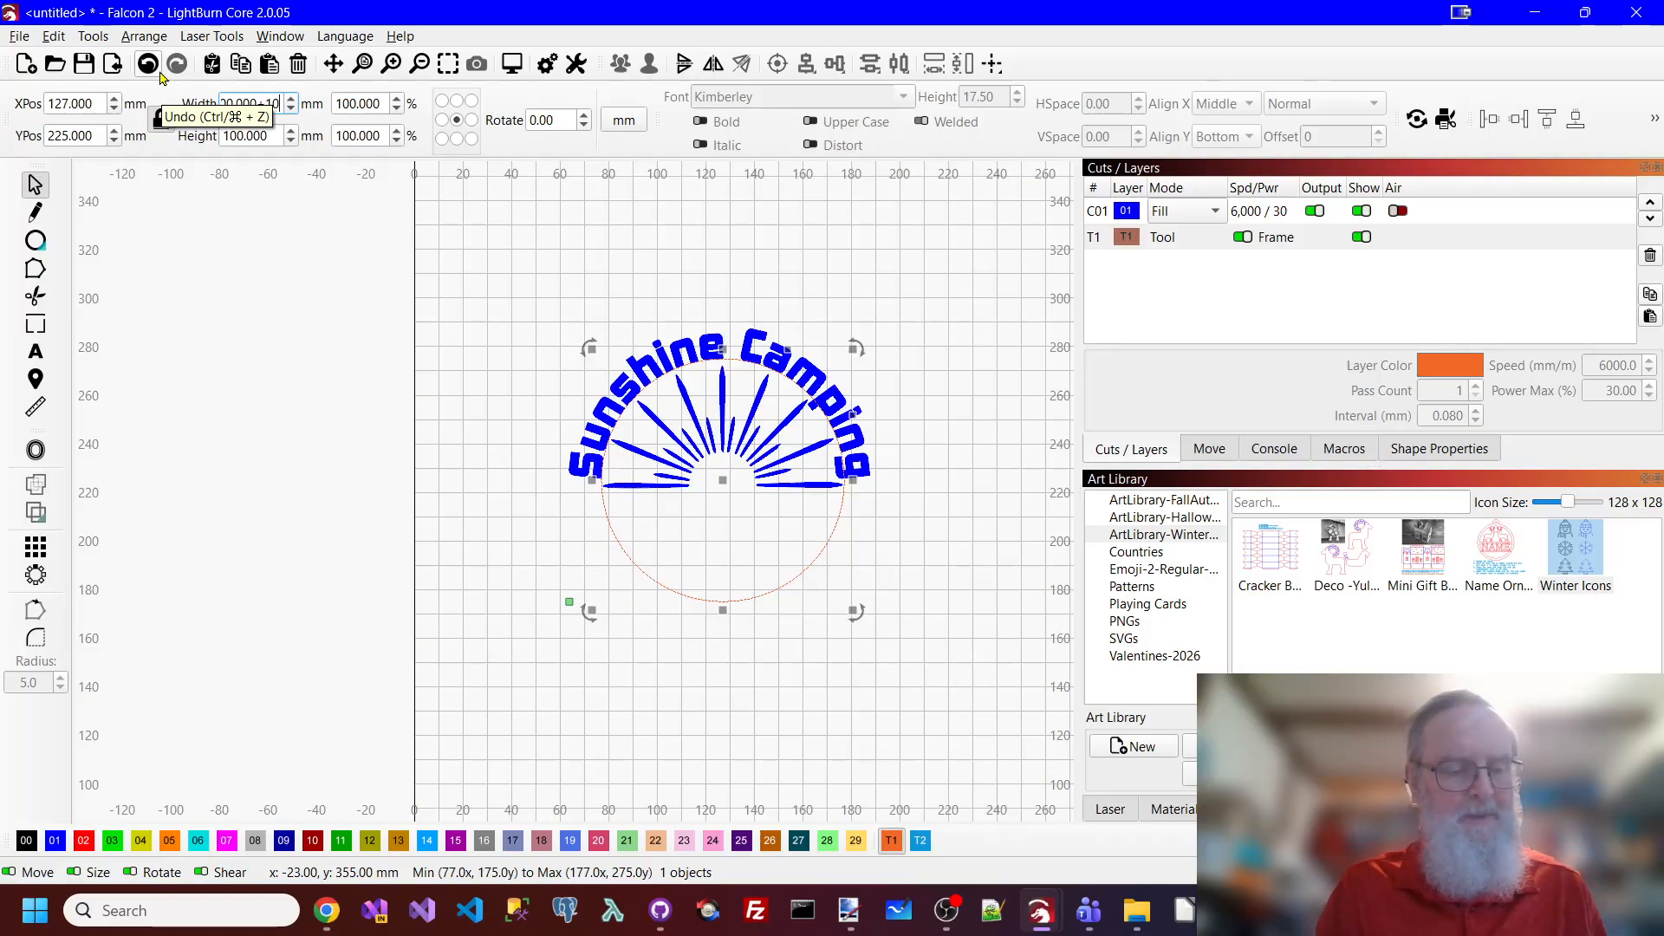
key("Tab")
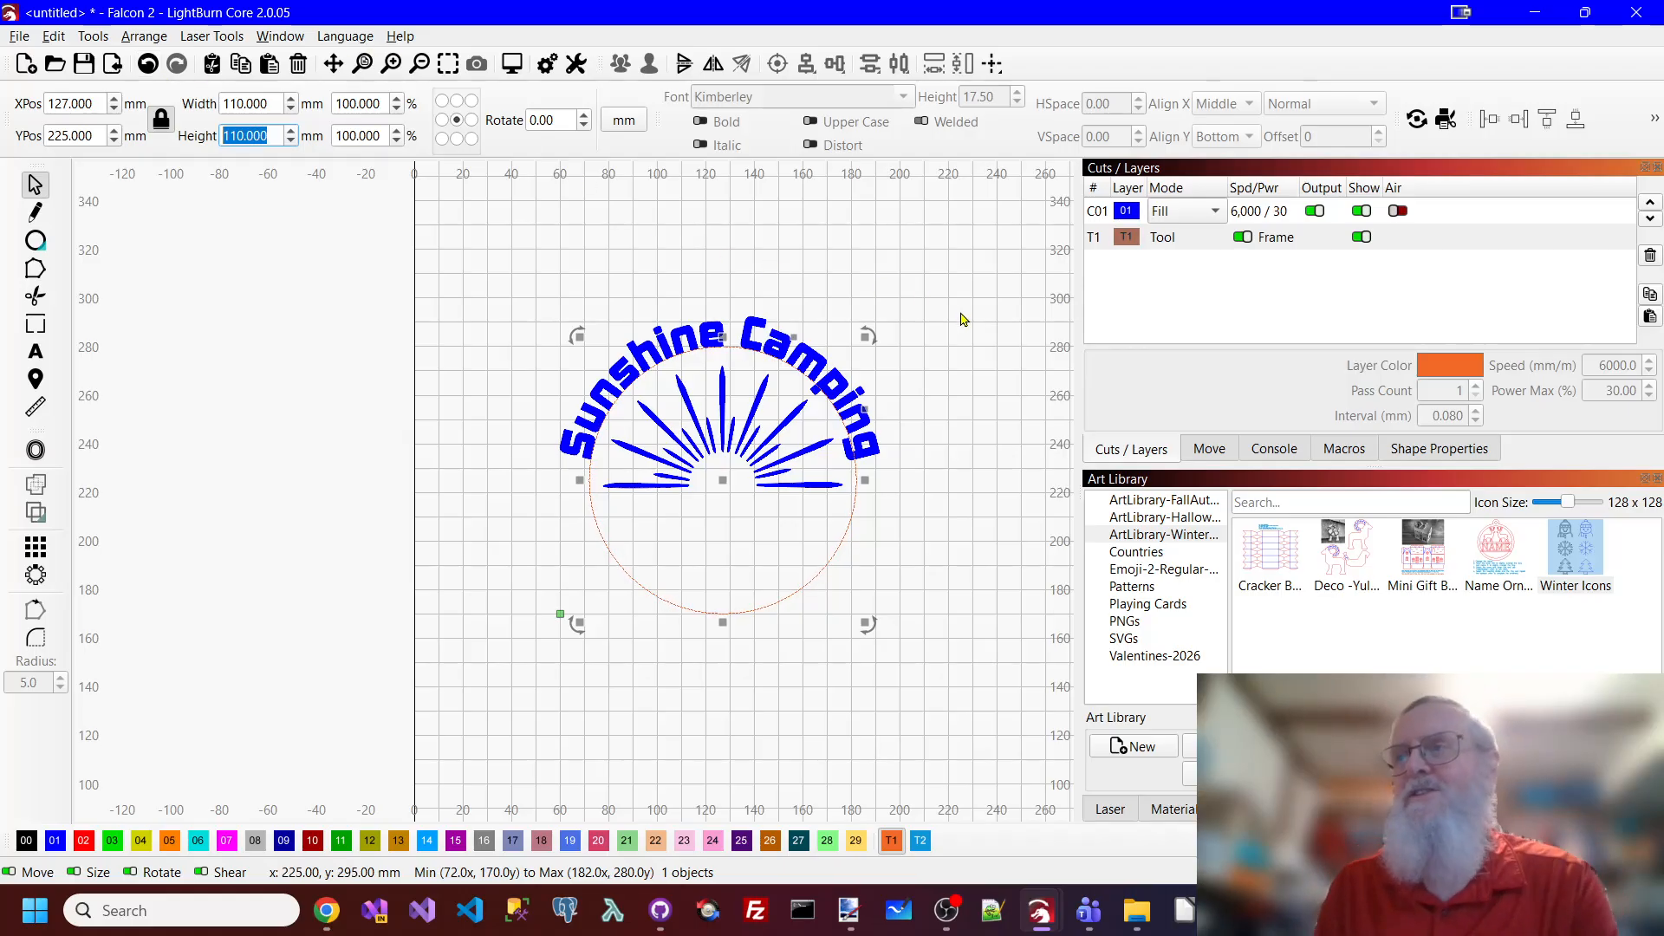
left_click(936, 516)
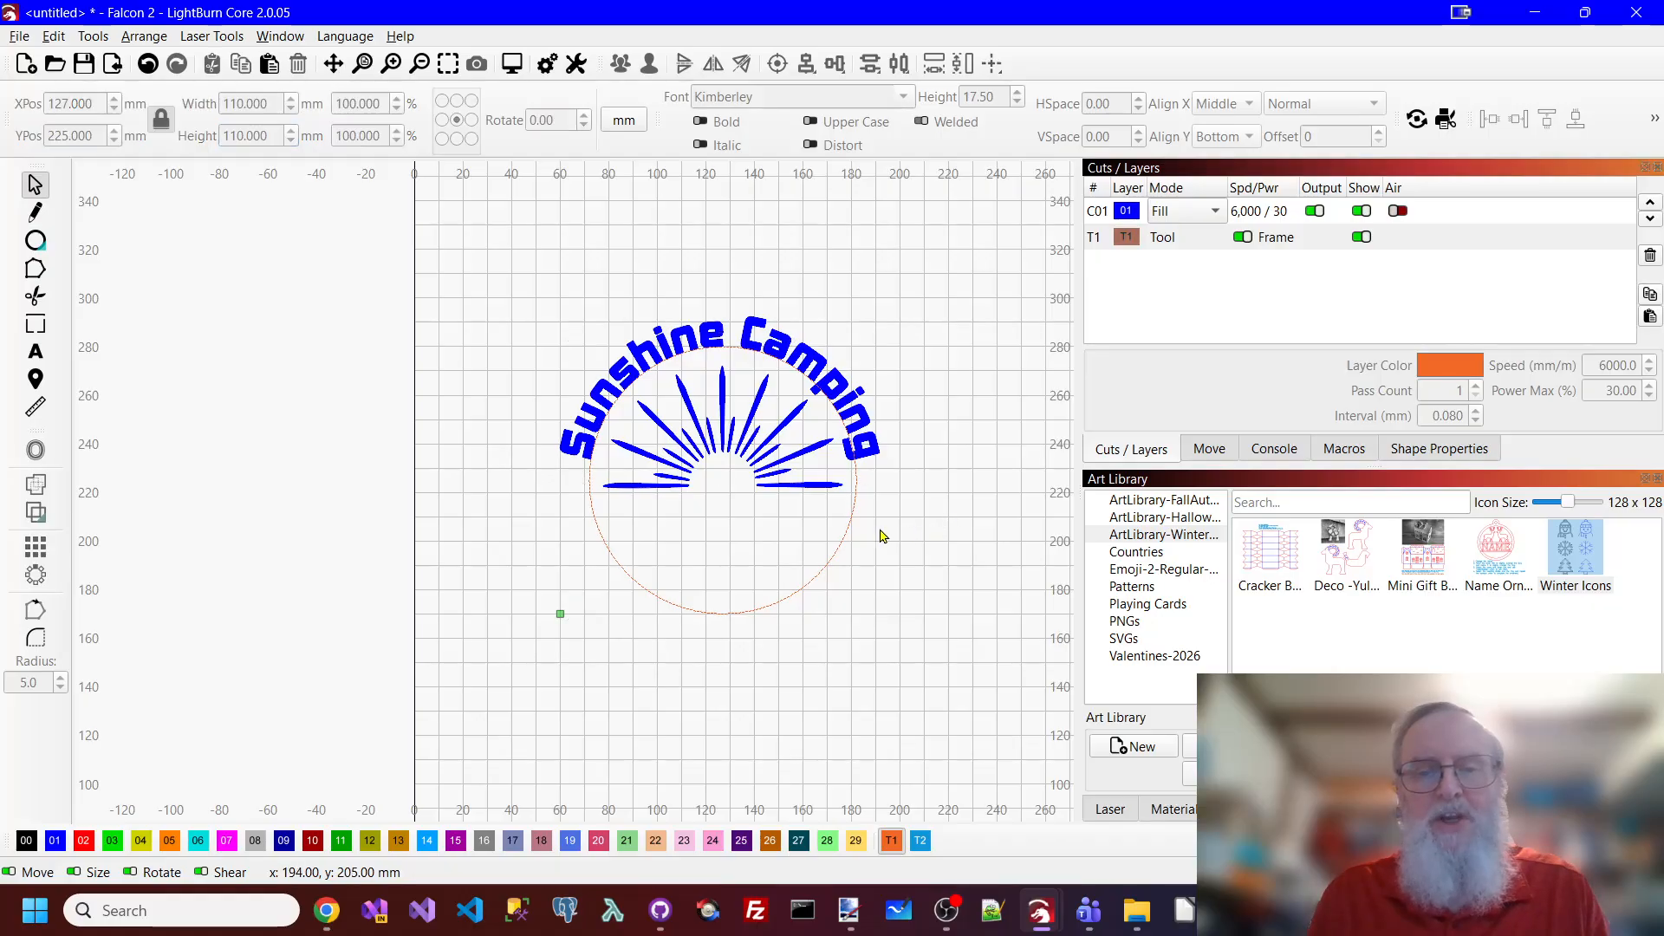
Align the circle and the sunburst on a shared vertical centre line, undoing the full centre alignment tried first, and clear the selection
left_click(839, 551)
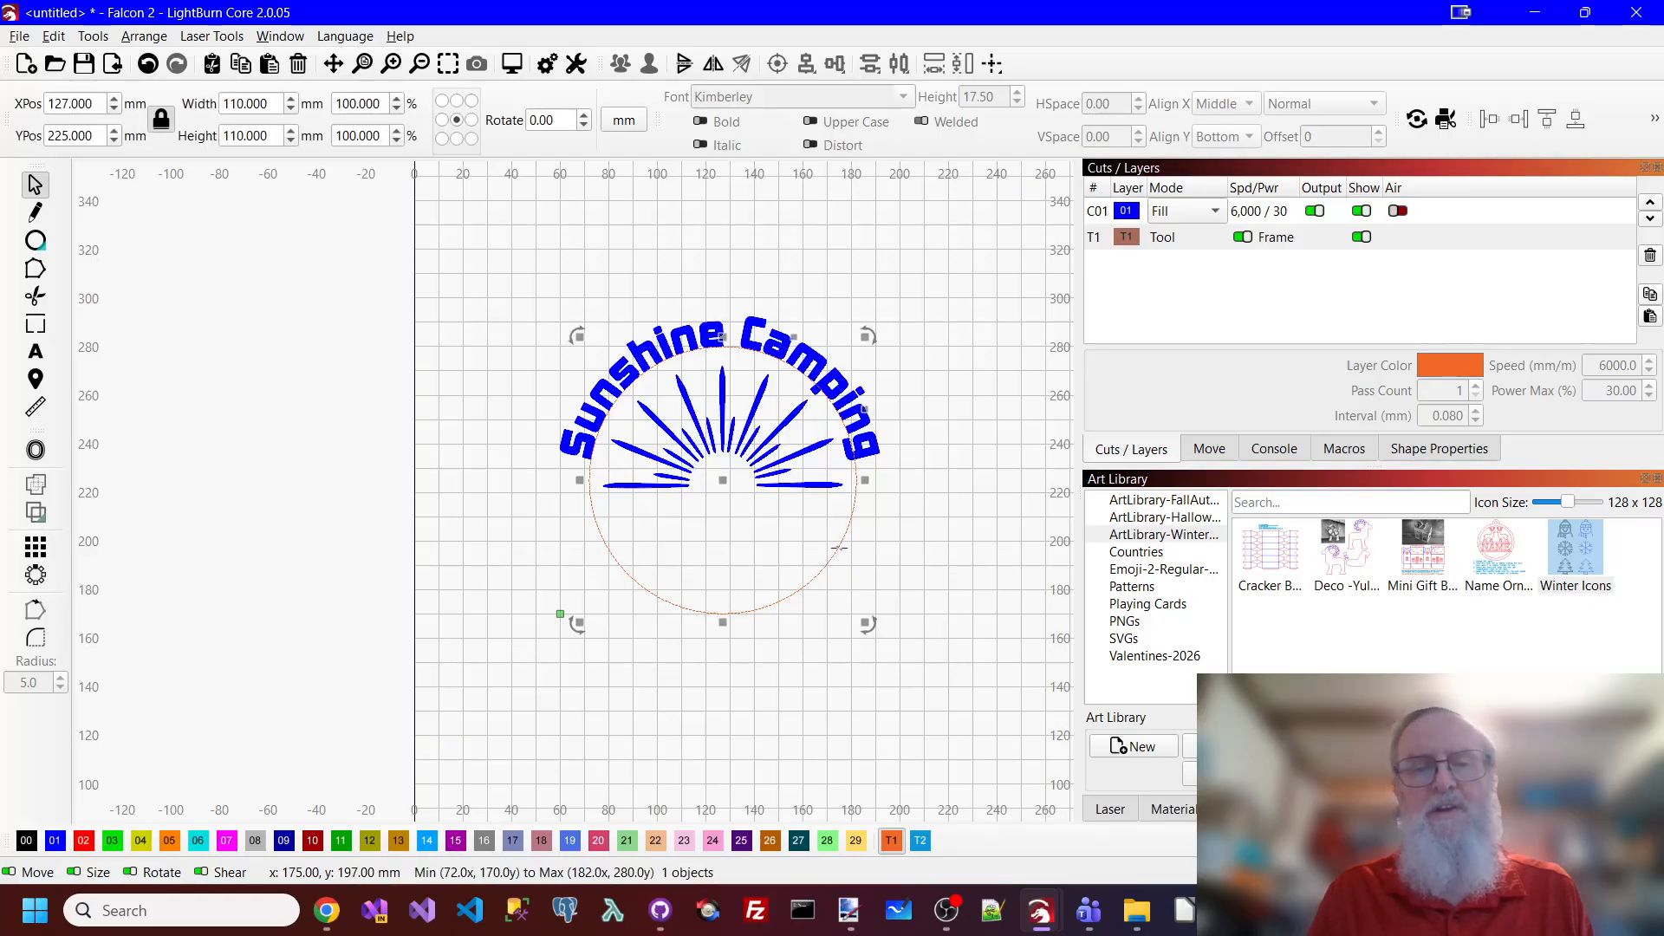
left_click(720, 384, "shift")
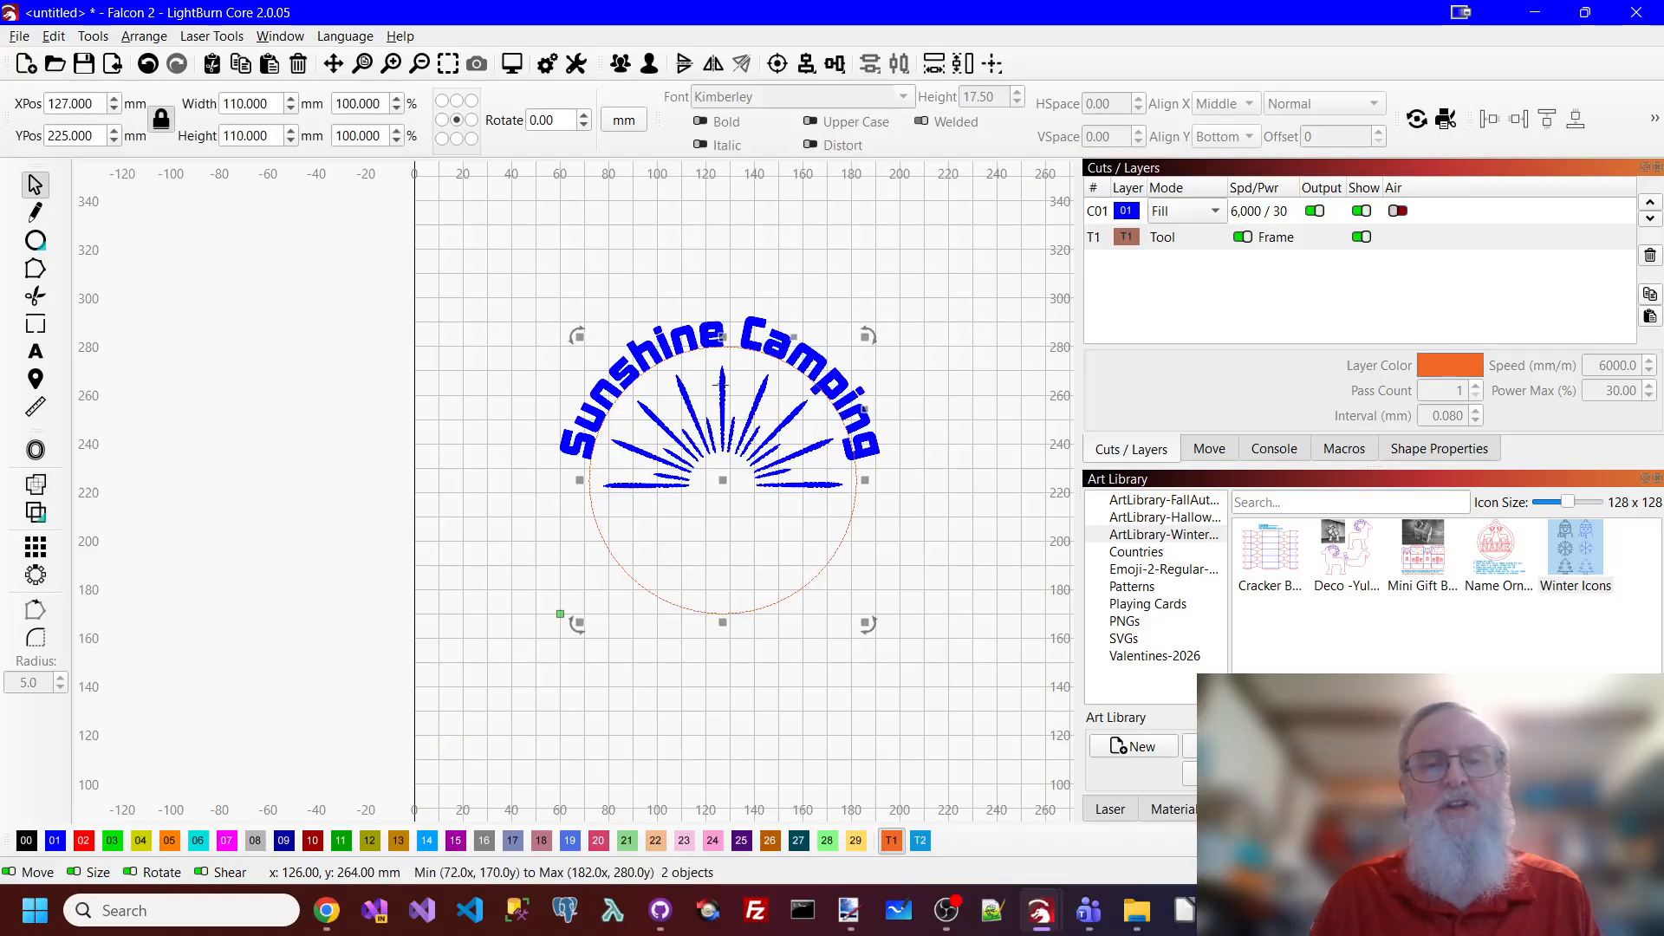
left_click(780, 66)
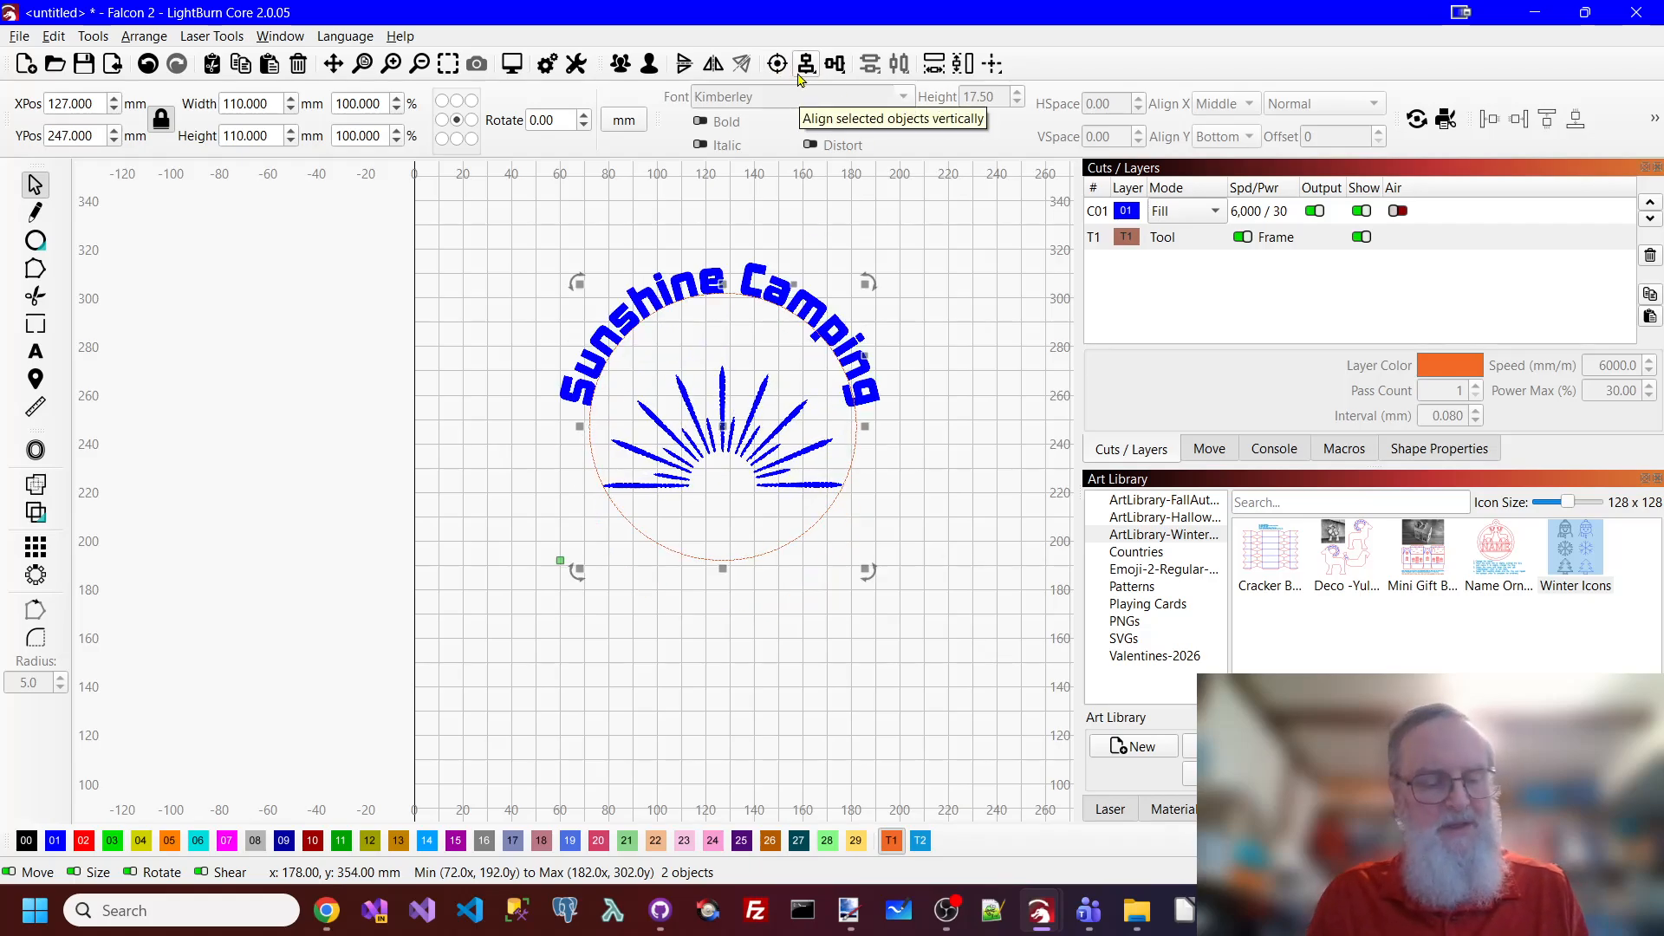
key("ctrl+z")
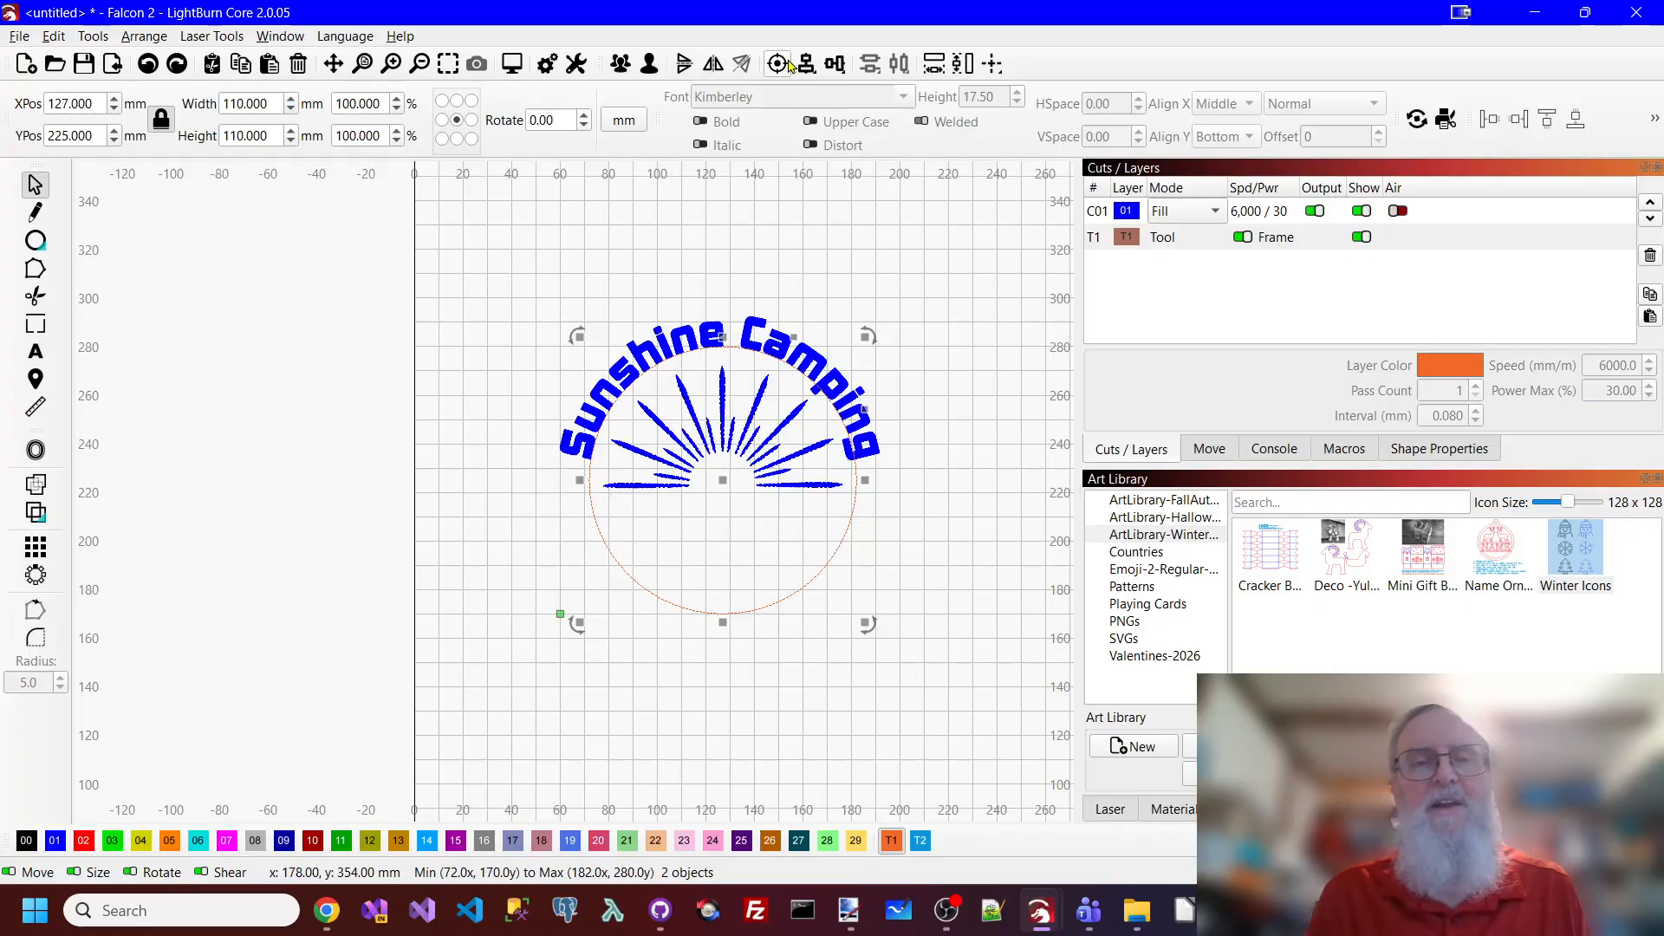
left_click(809, 66)
left_click(893, 104)
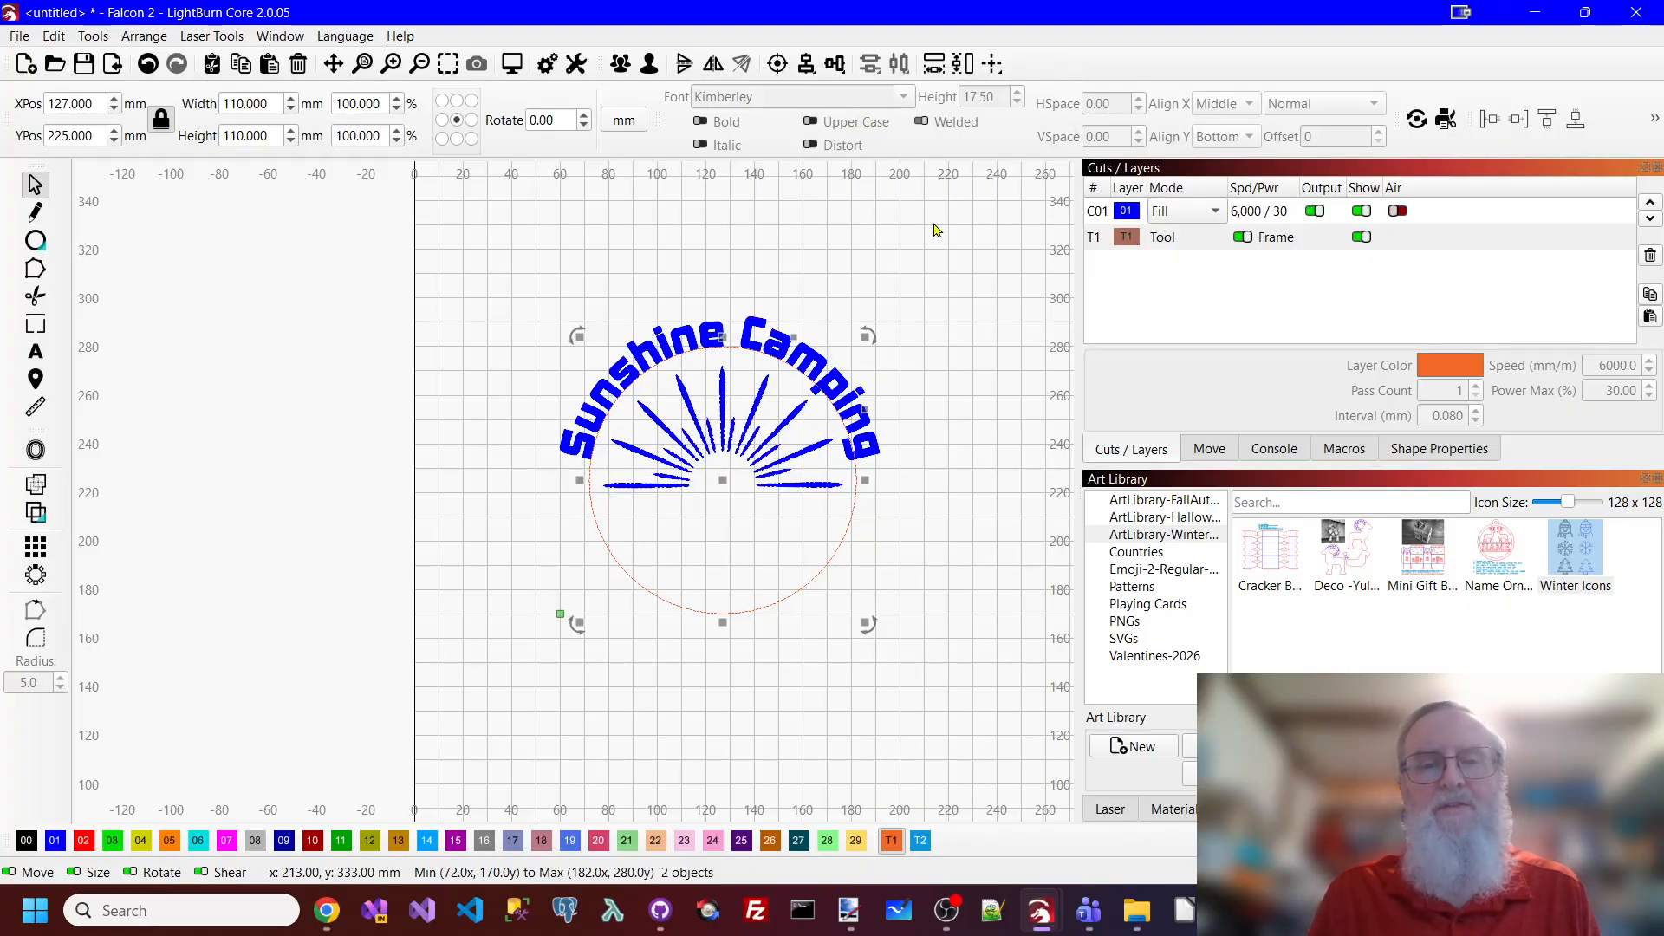
left_click(949, 312)
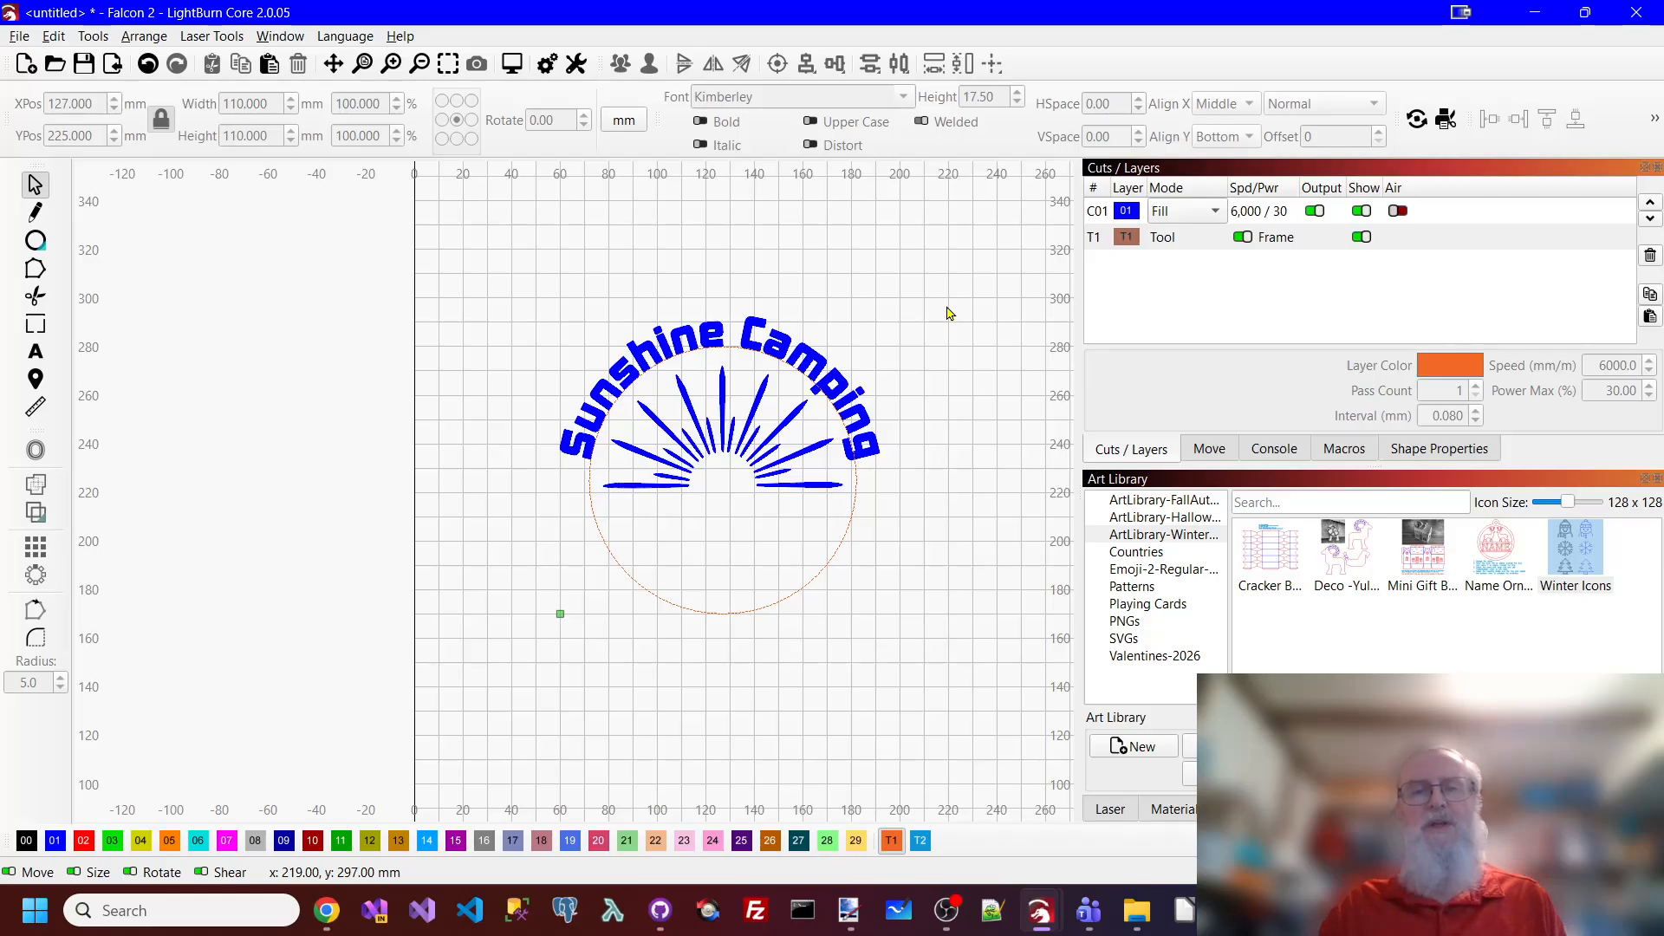
Preview the laser output of the arched text and sunburst, and close the preview
left_click(515, 63)
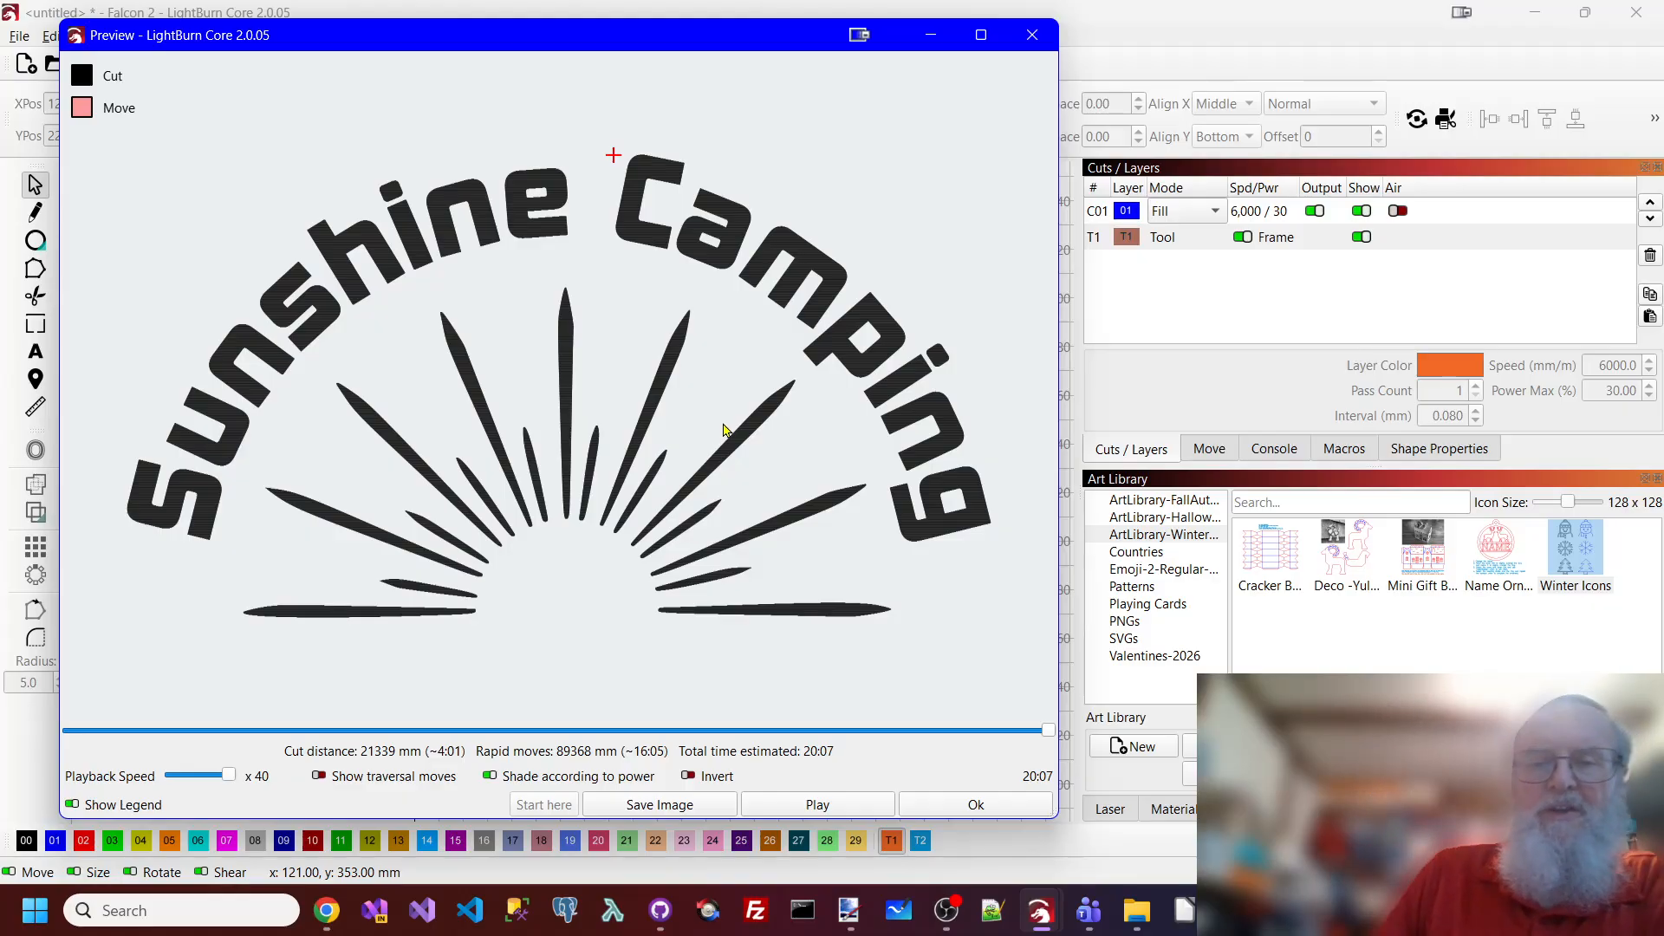
left_click(938, 804)
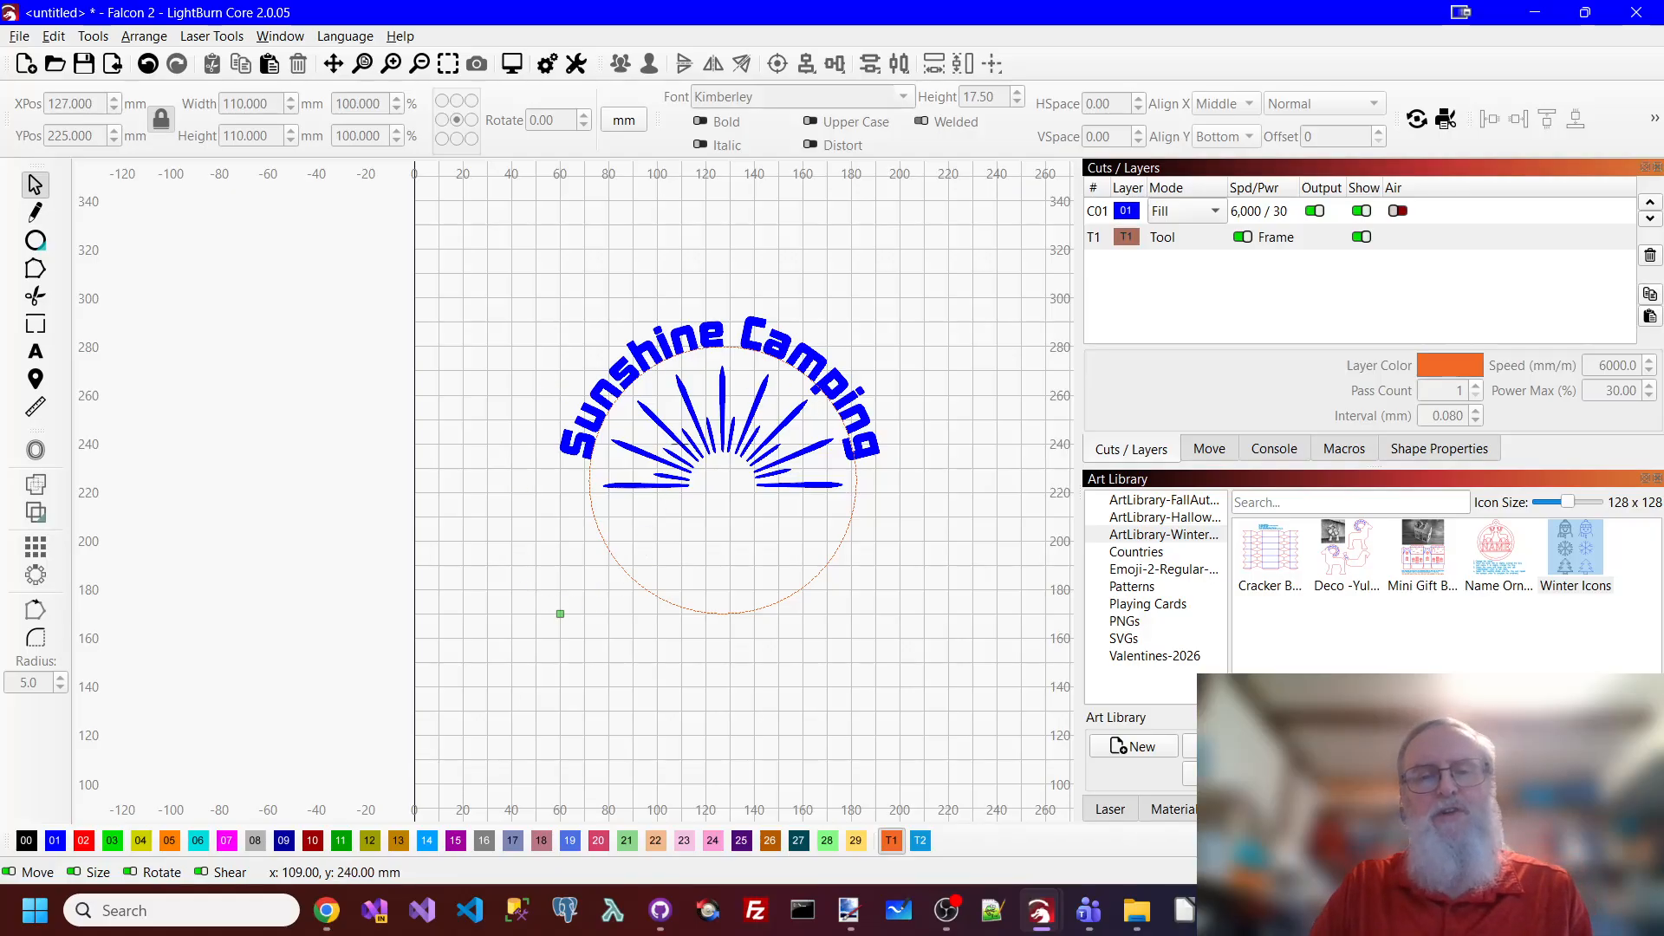
Duplicate the sunburst in place and flip the copy vertically
left_click(726, 419)
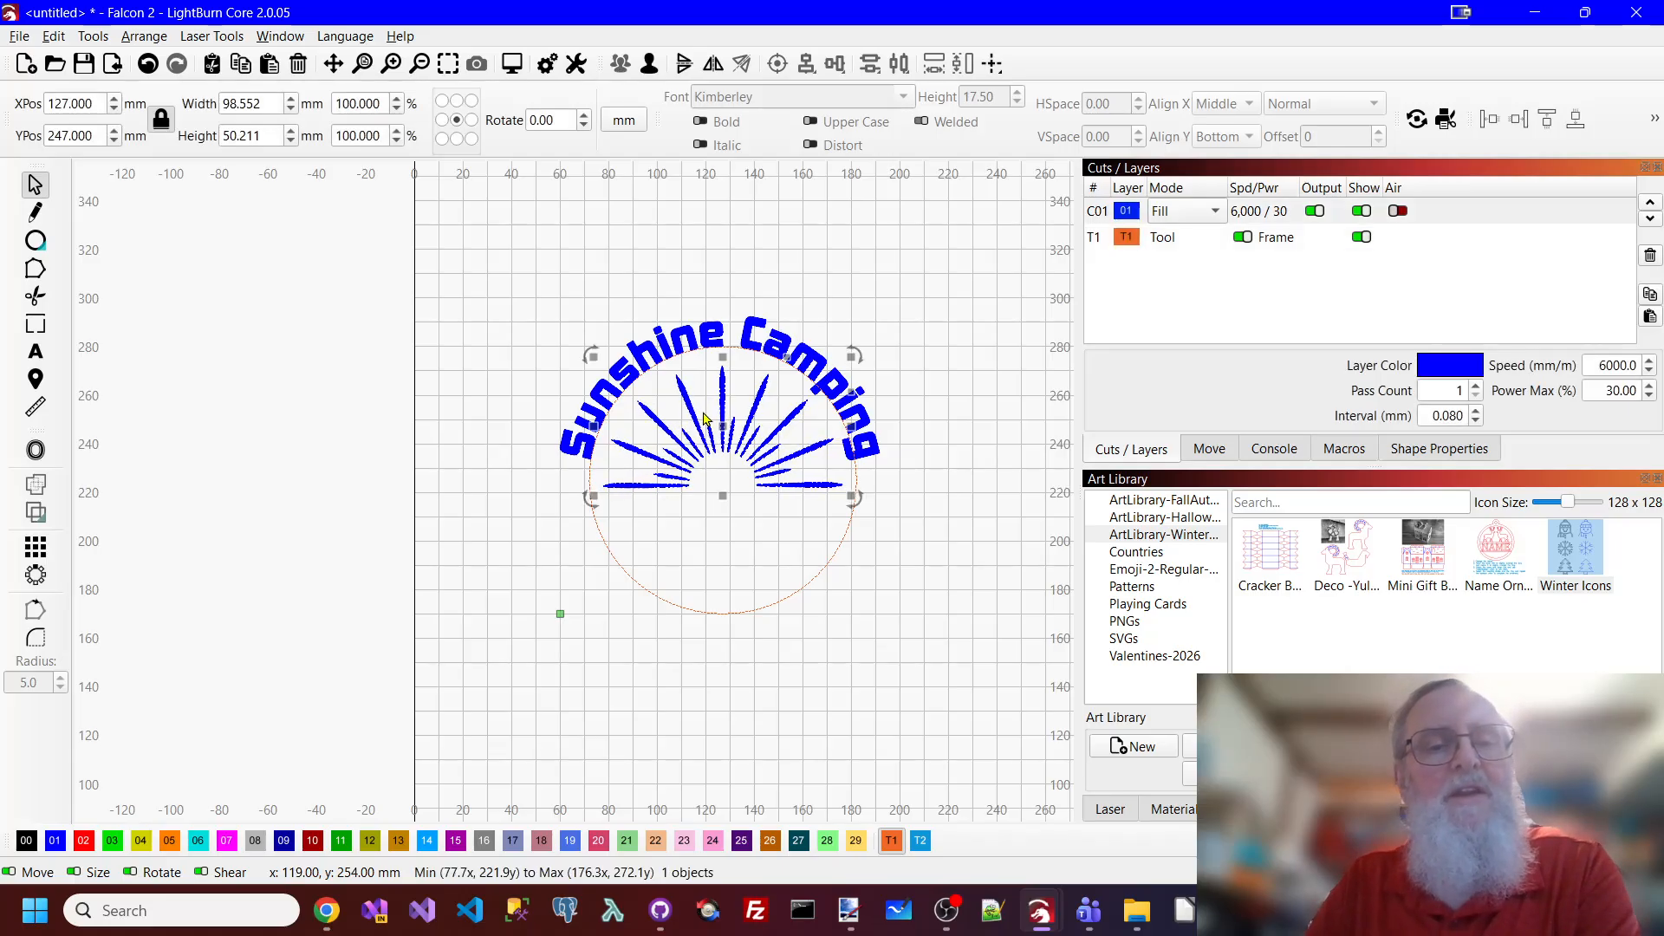
right_click(708, 420)
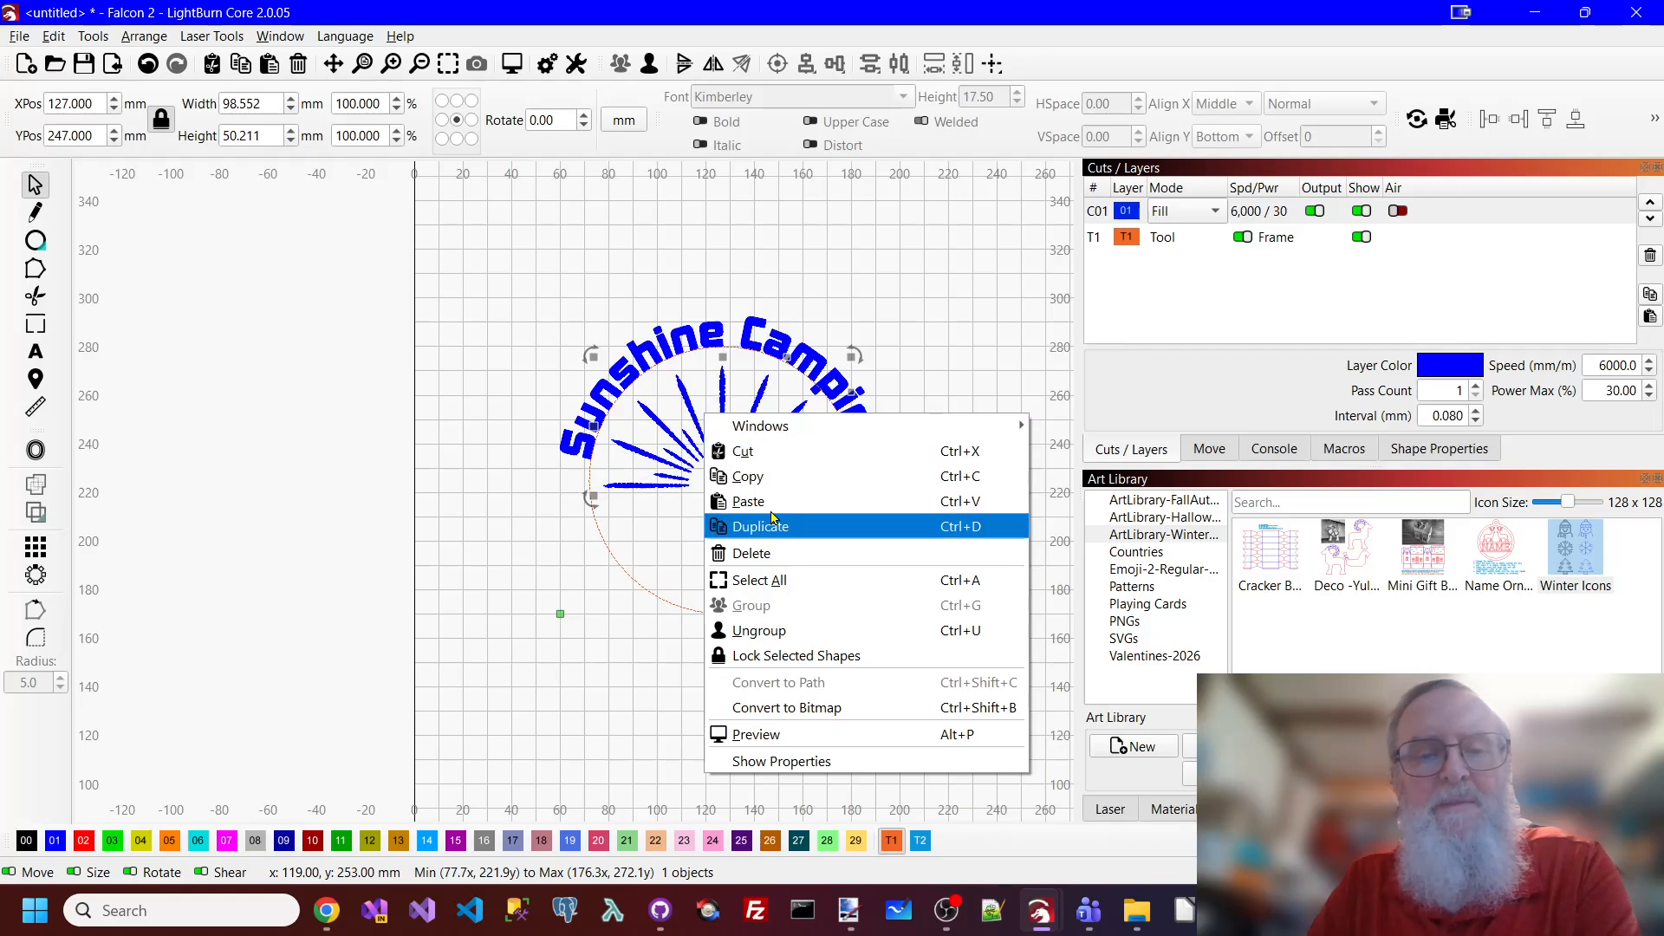
left_click(1033, 330)
left_click(1033, 333)
left_click(764, 398)
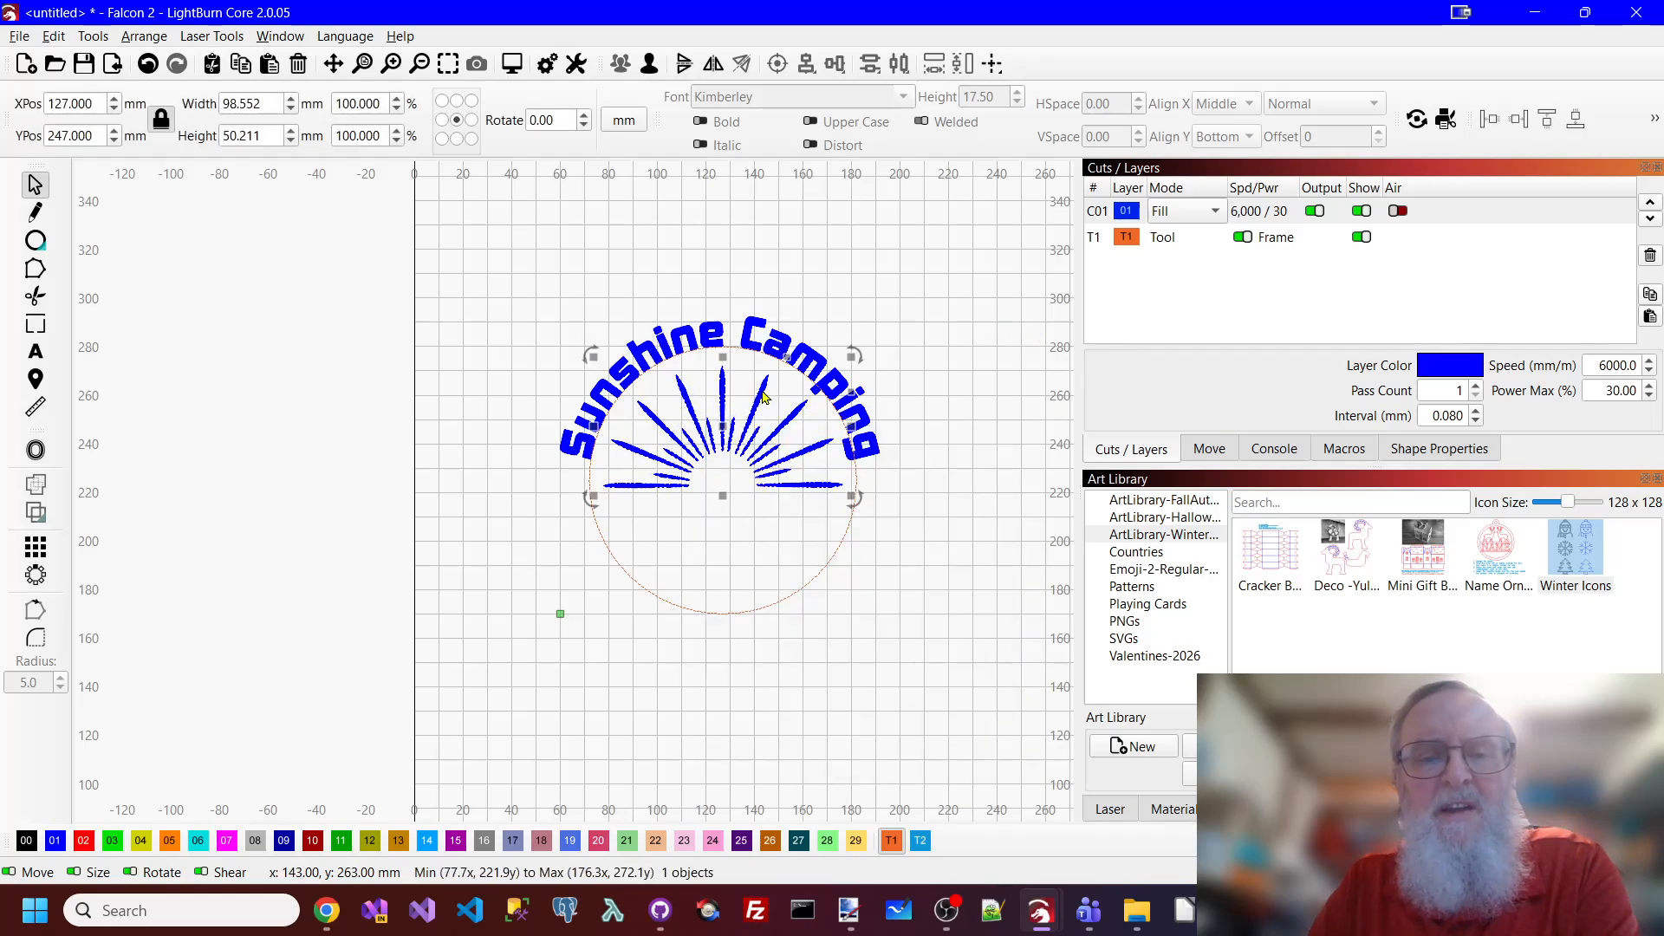
right_click(762, 397)
left_click(815, 503)
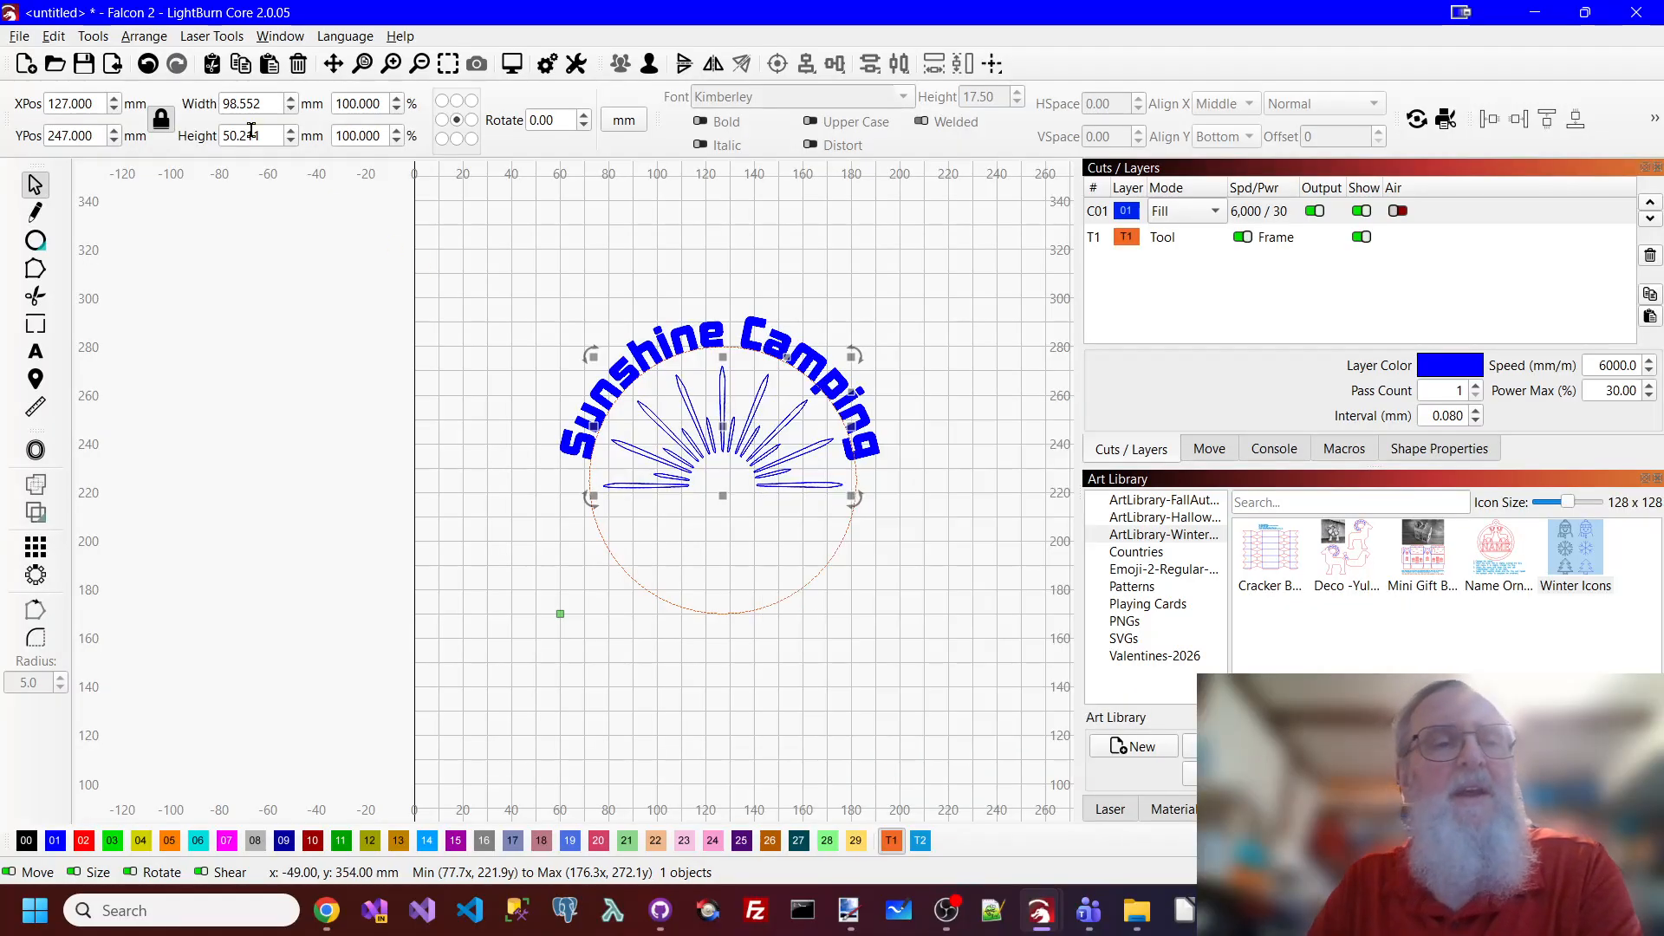
left_click(145, 37)
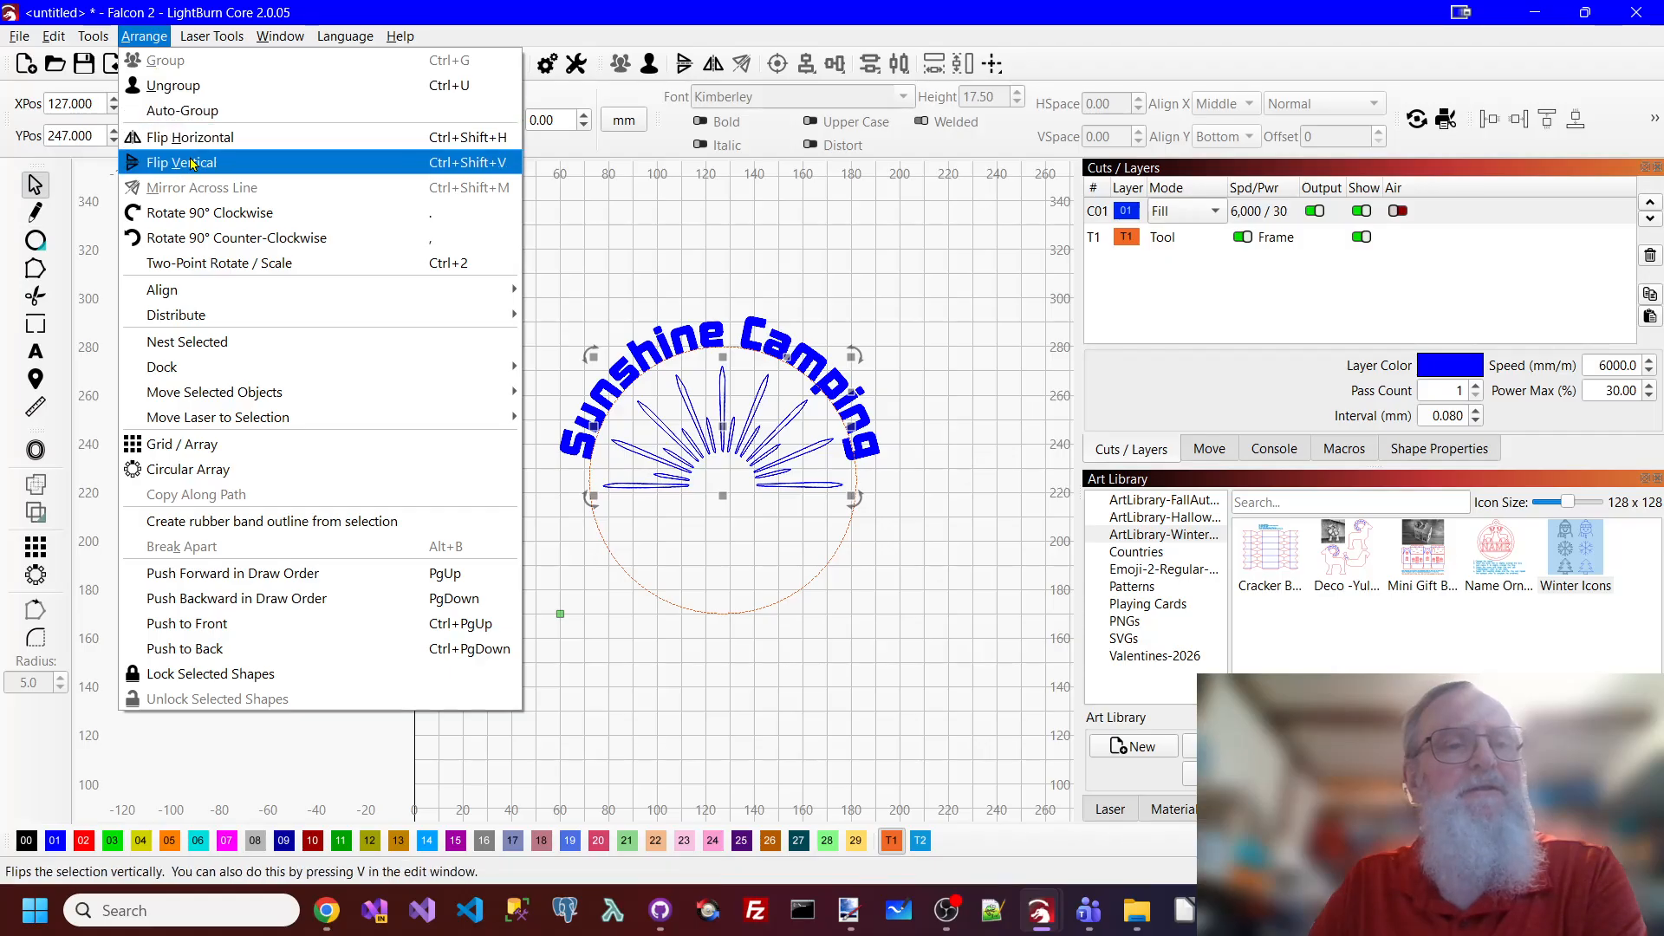
left_click(196, 162)
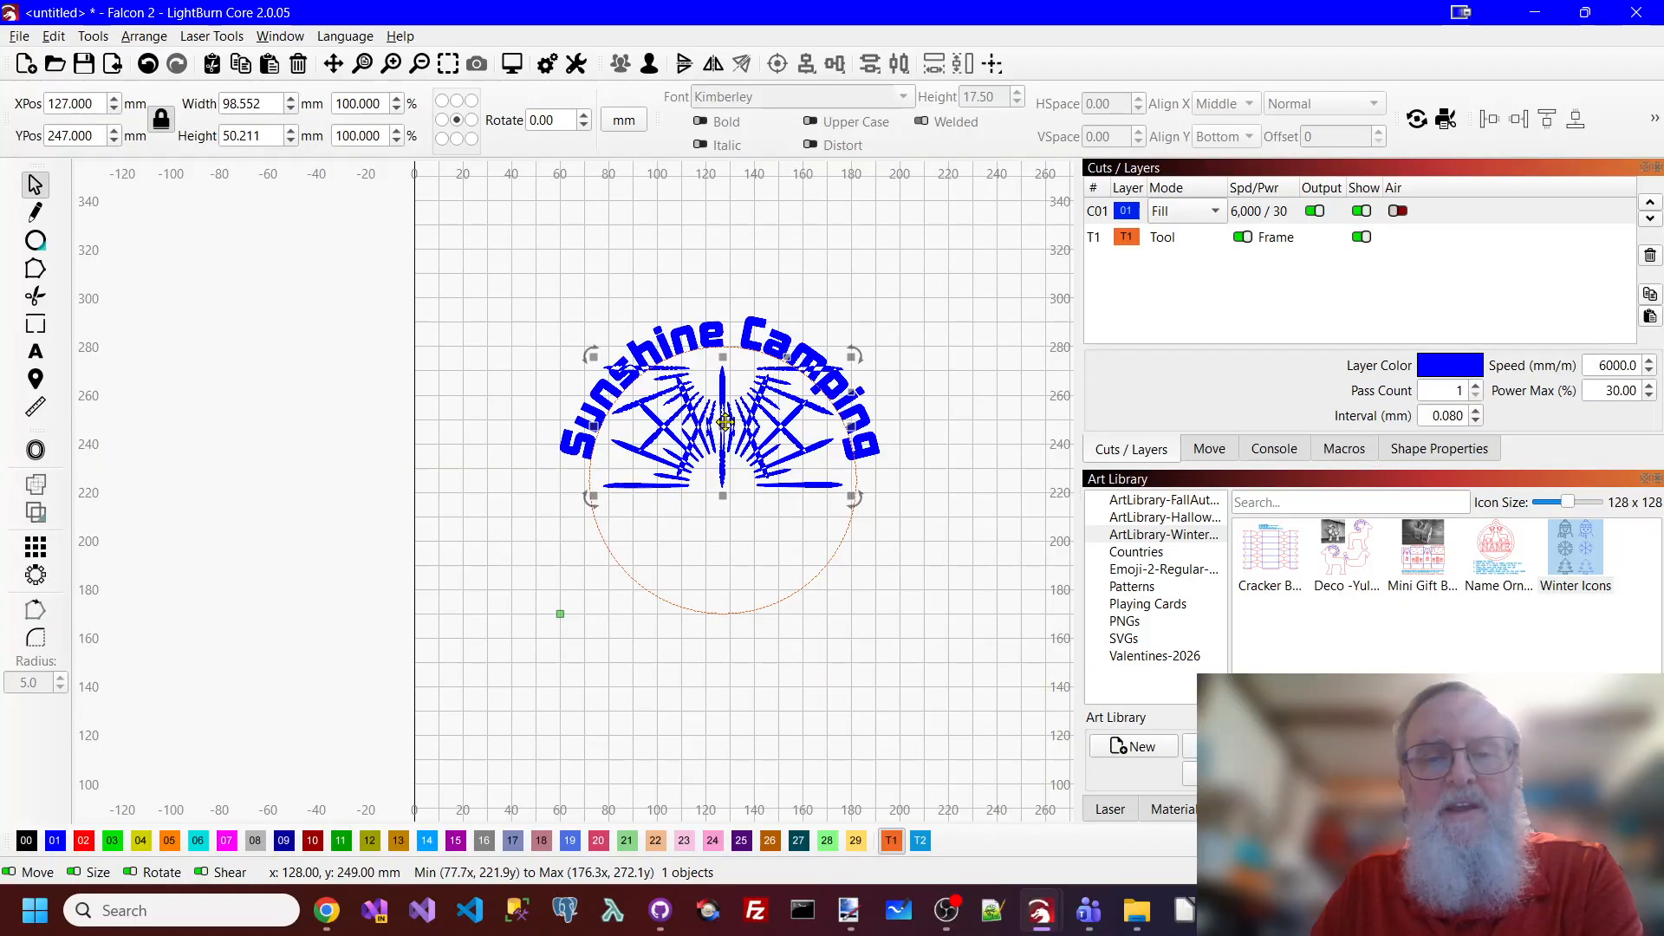
Move the flipped sunburst copy straight down to Y 199 mm to complete a full sunburst, undoing the first move, and clear the selection
left_click_drag(724, 422, 700, 544)
key("ctrl+z")
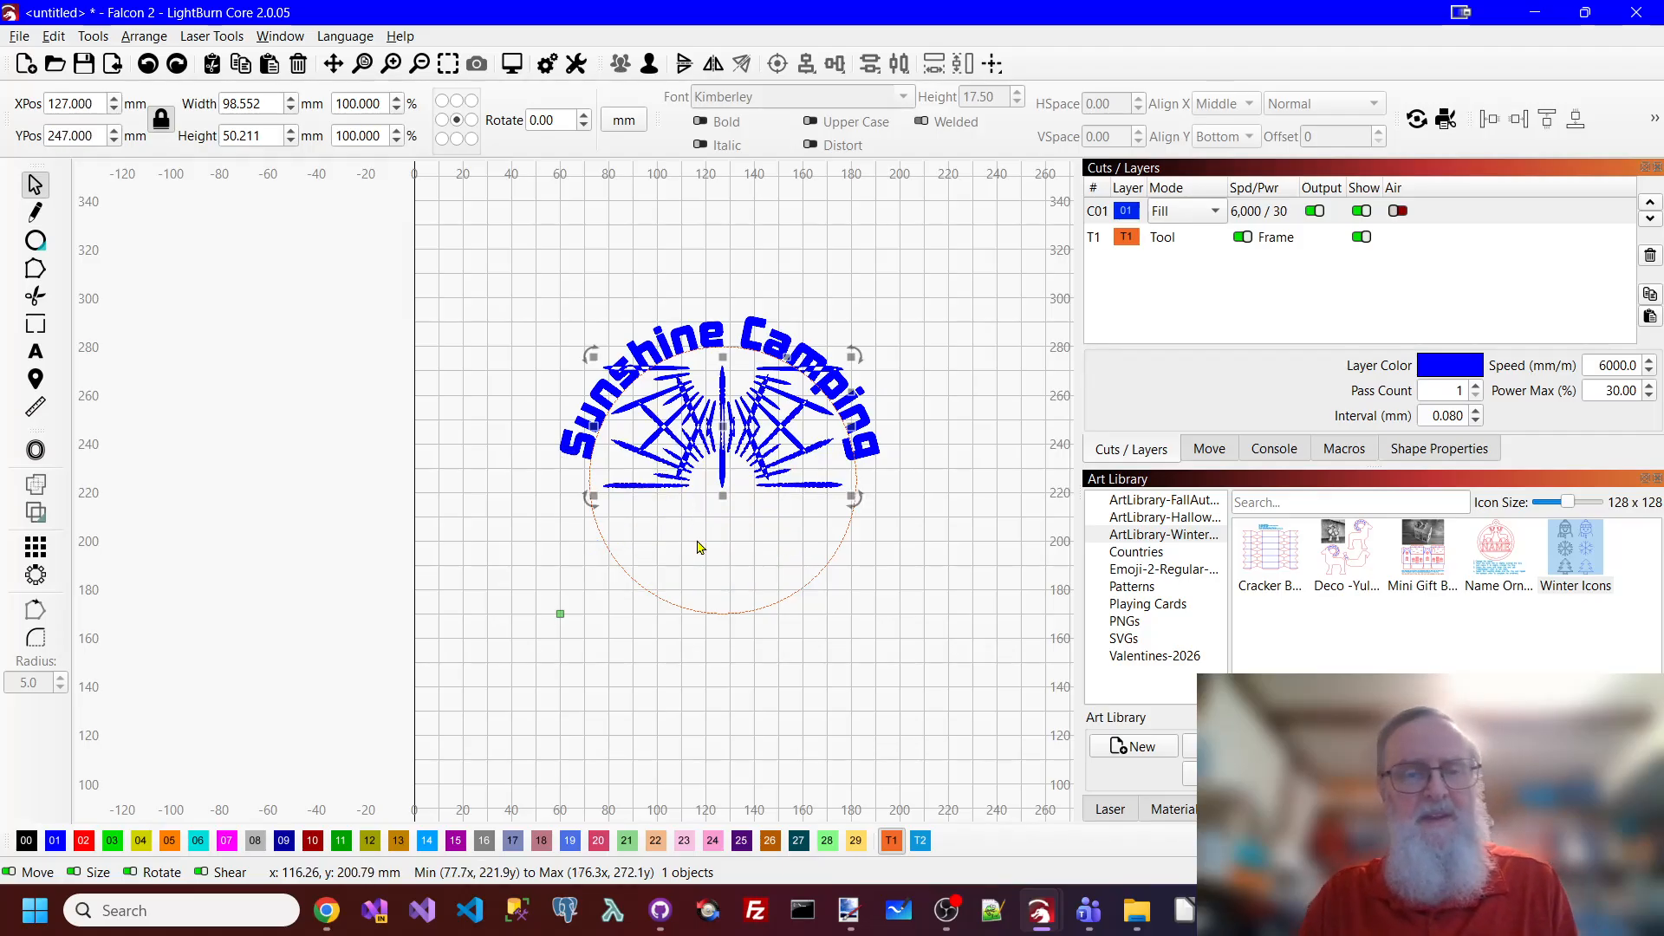
left_click(788, 503)
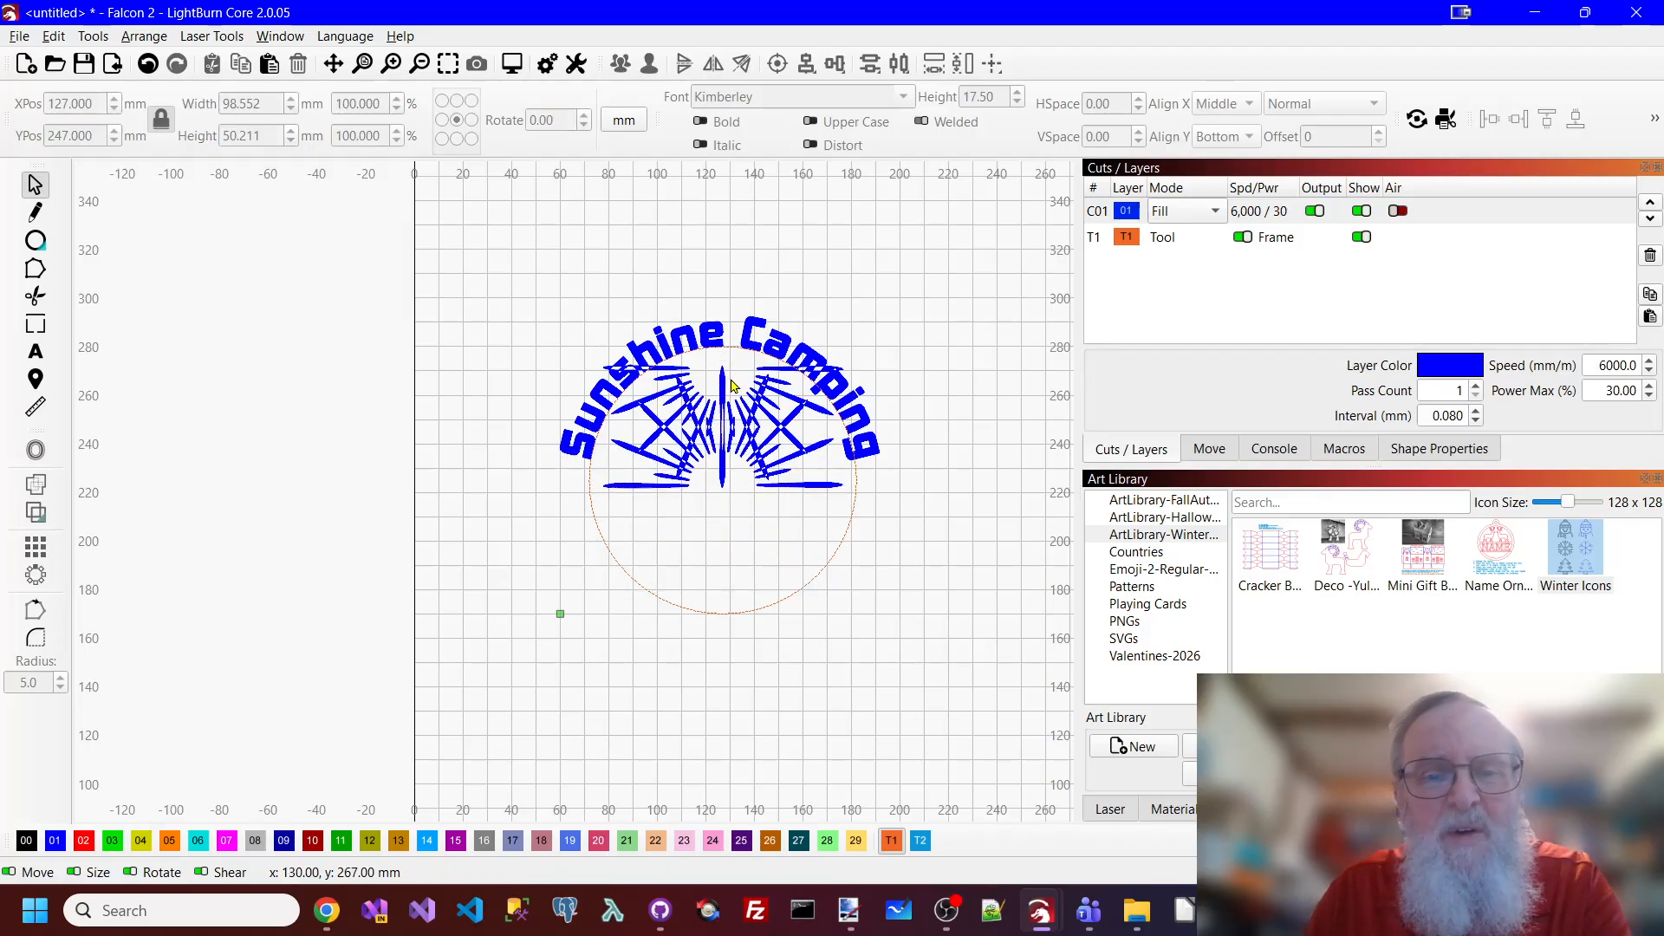
left_click(675, 374)
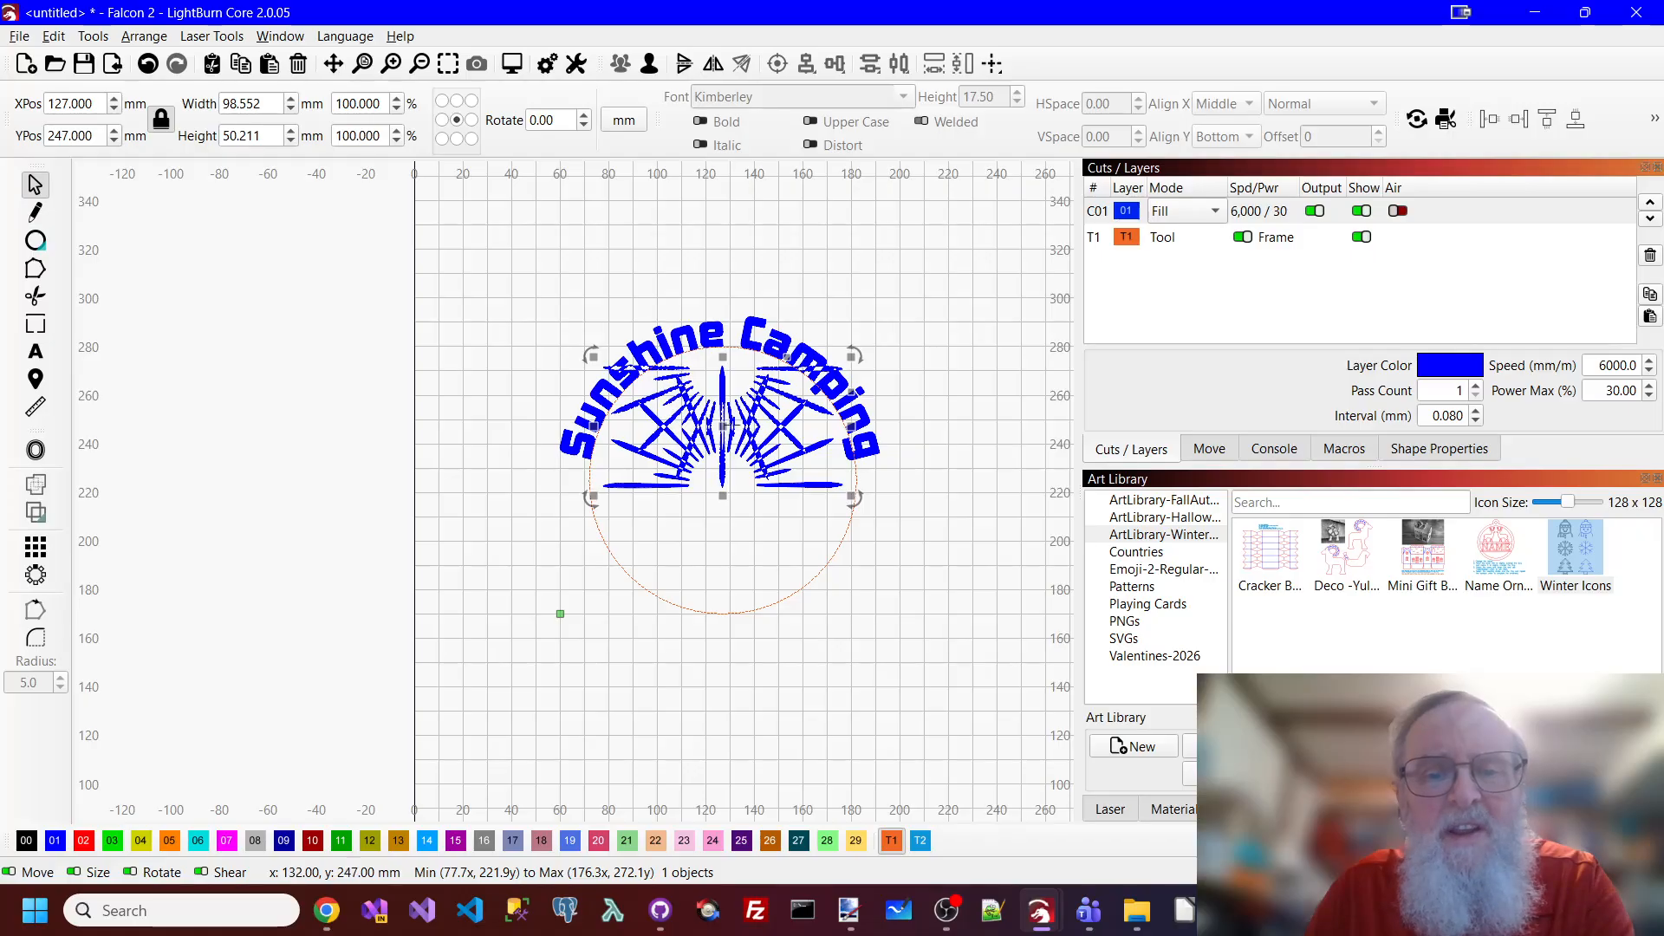
left_click_drag(724, 472, 727, 551)
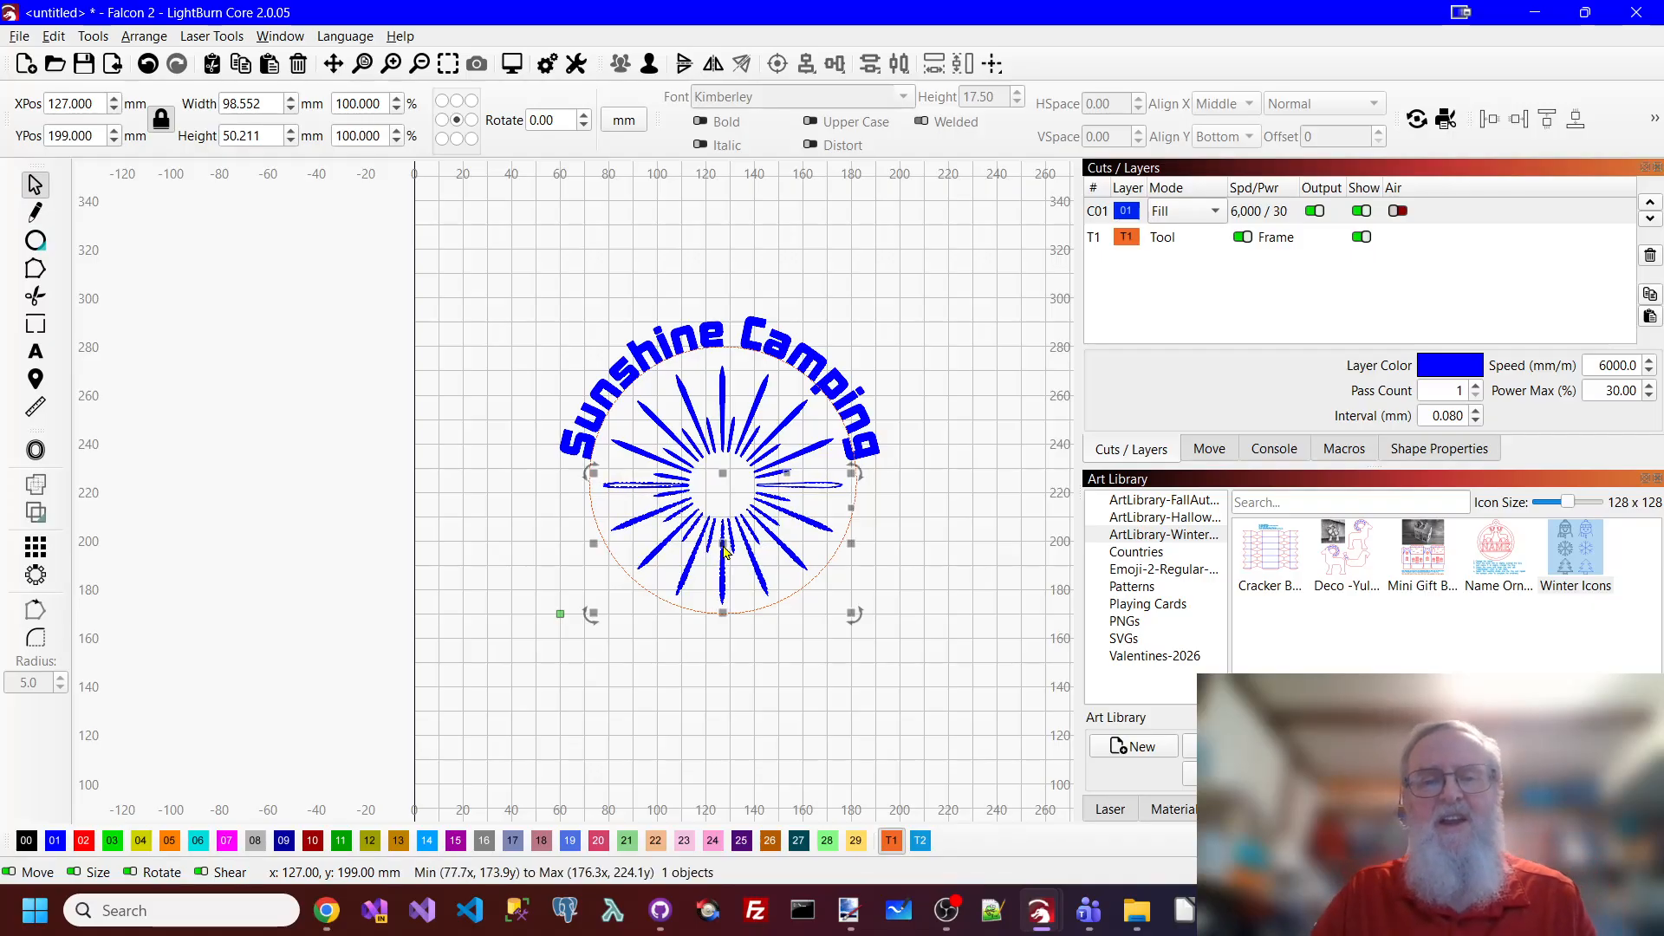
left_click(924, 515)
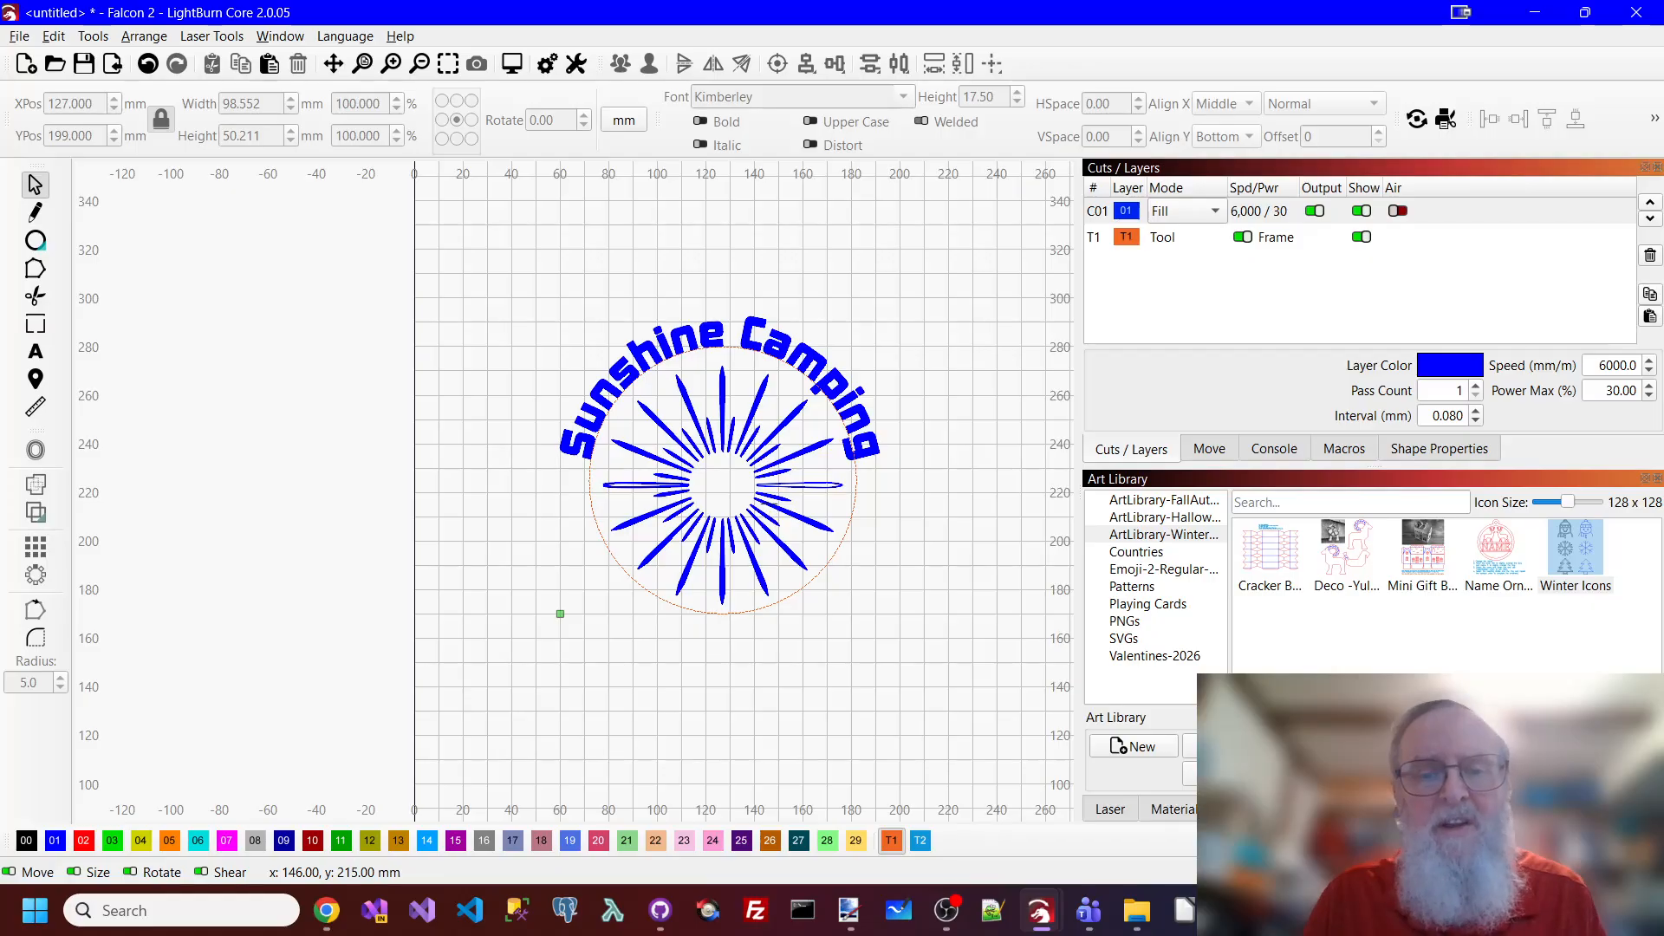
Weld the upper and lower sunburst halves into a single shape and clear the selection
left_click(771, 505)
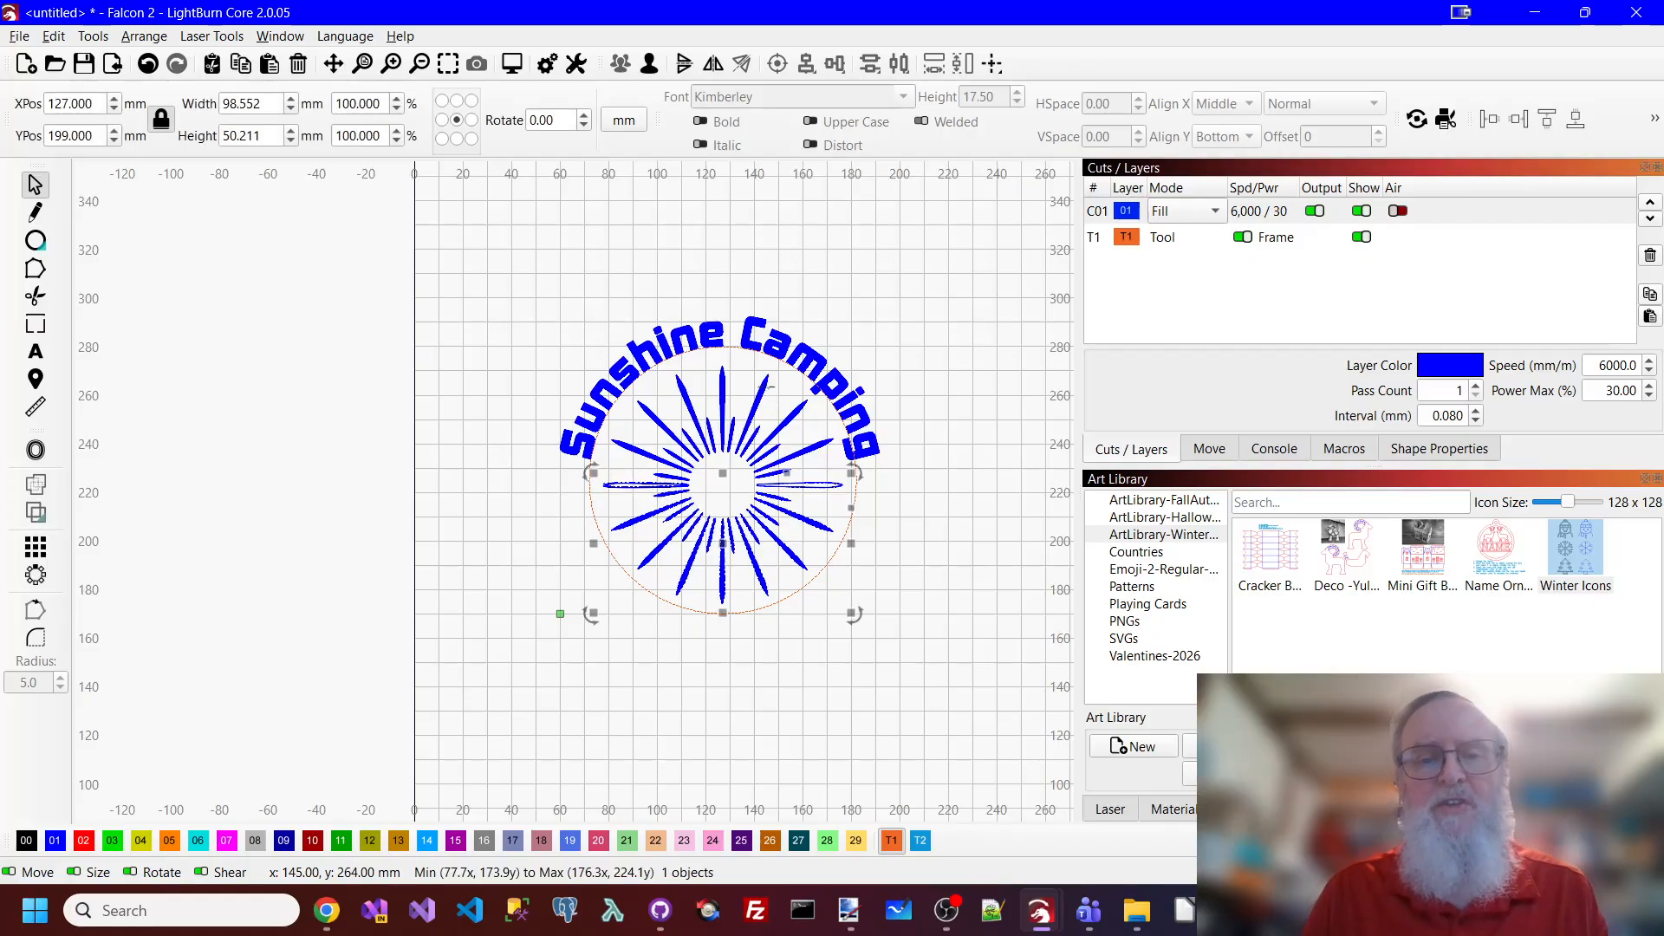
left_click(35, 484)
left_click(992, 466)
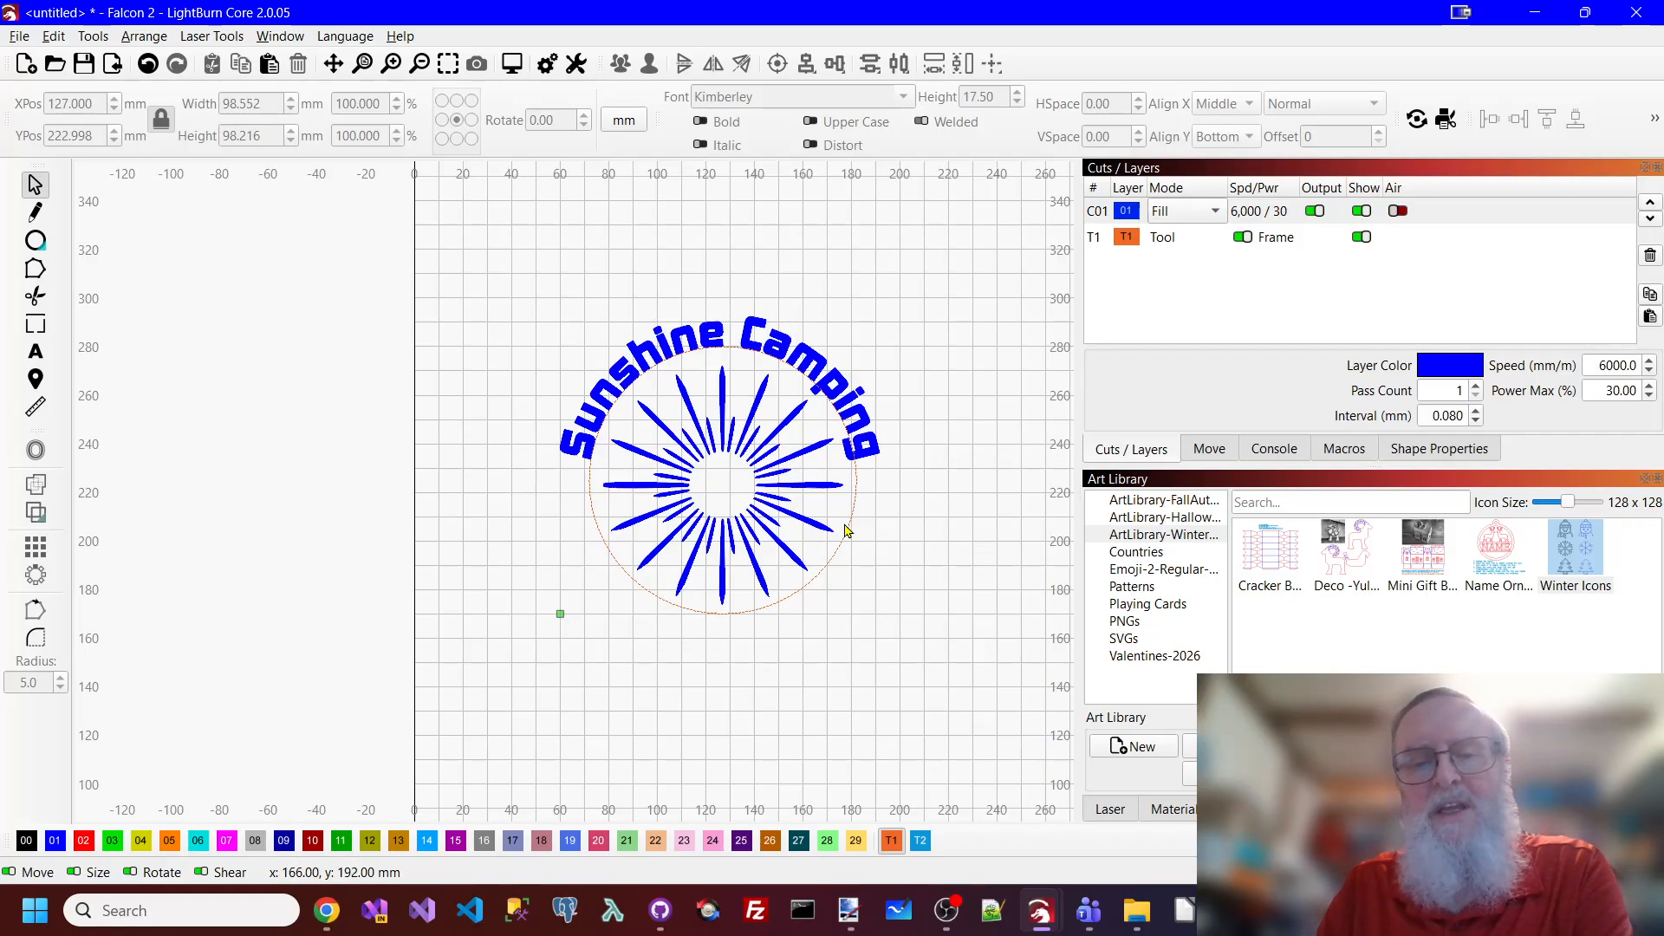
Flip the text's guide circle vertically so that Sunshine Camping curves along its lower half, and clear the selection
left_click(858, 482)
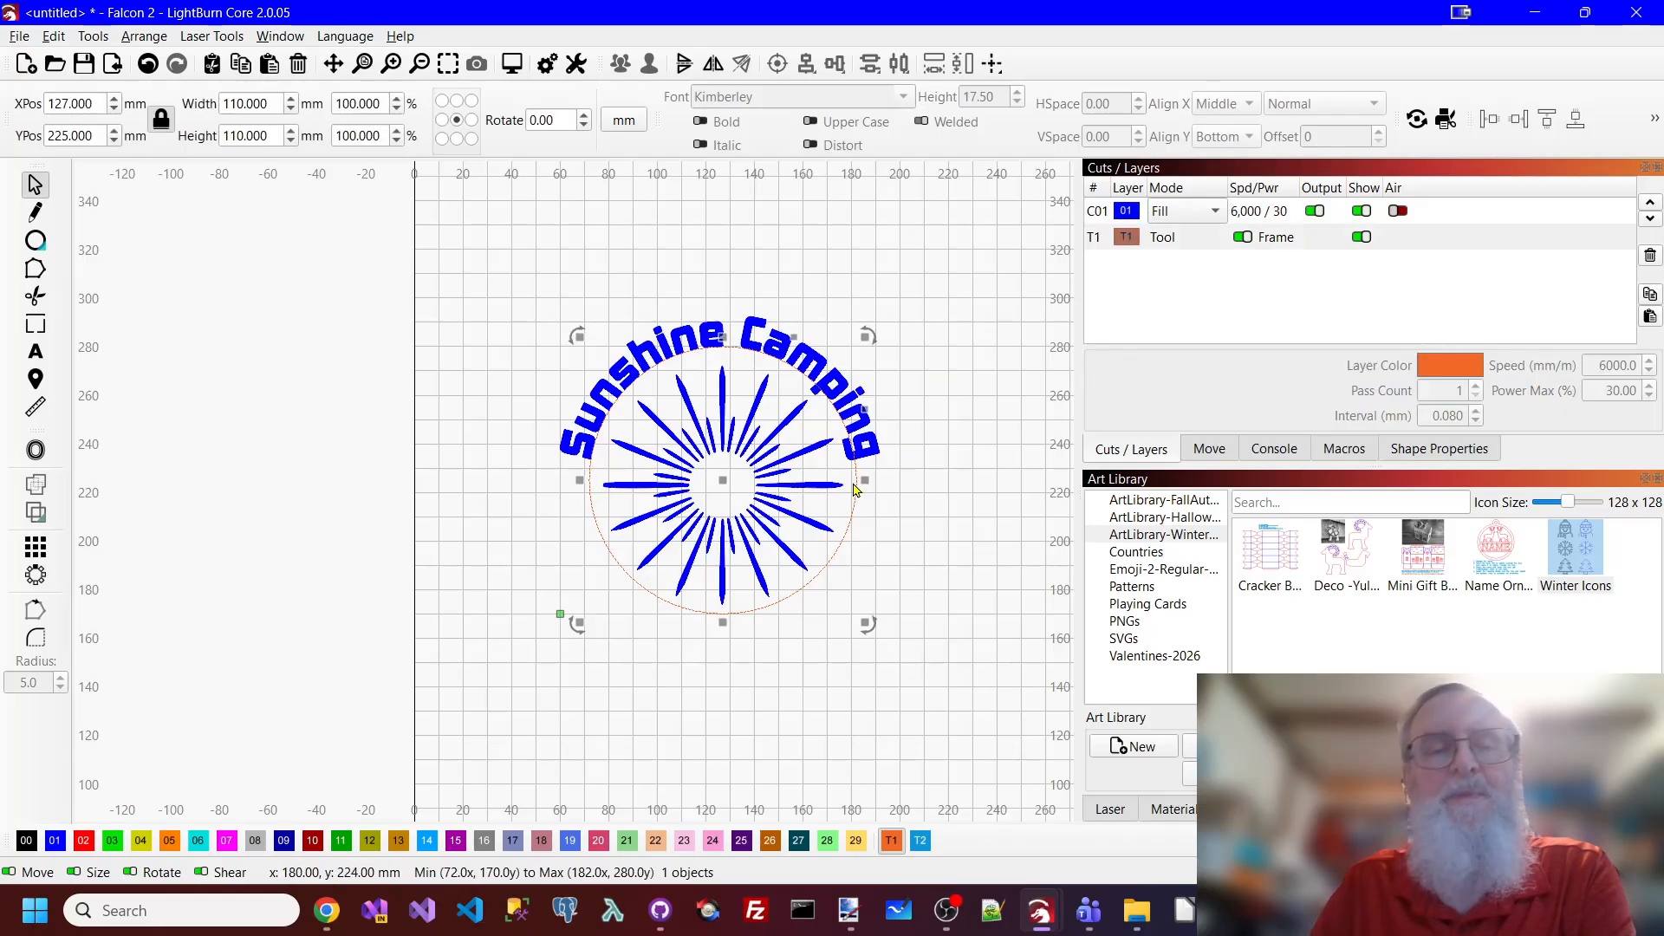
left_click(149, 38)
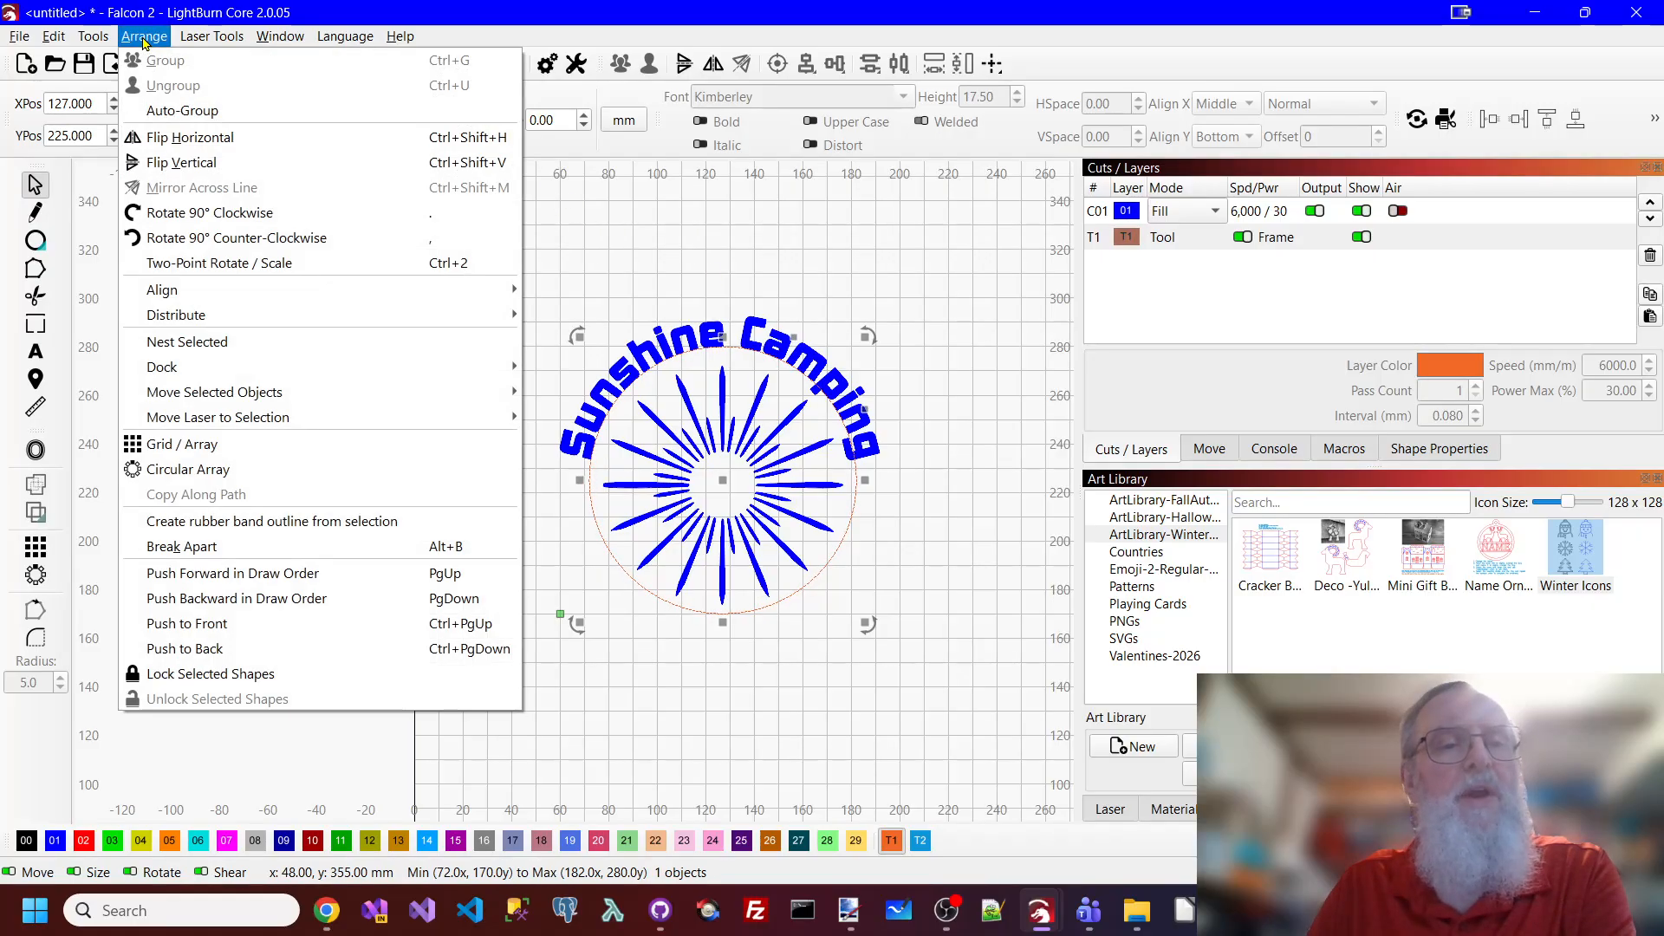
left_click(186, 168)
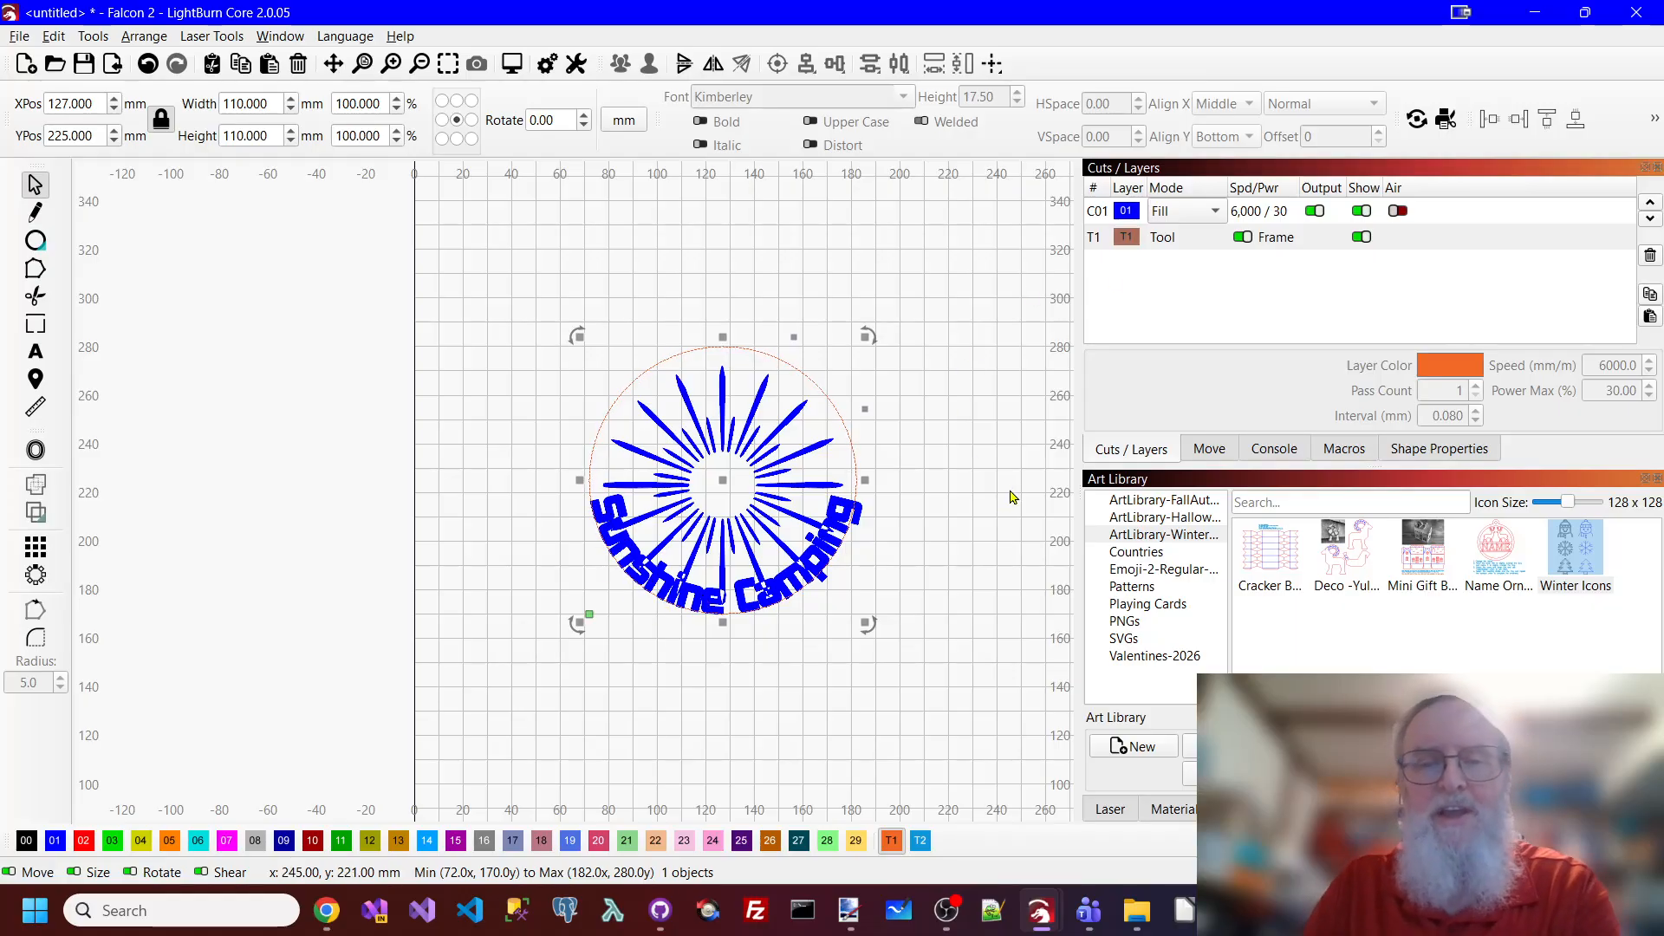
left_click(876, 512)
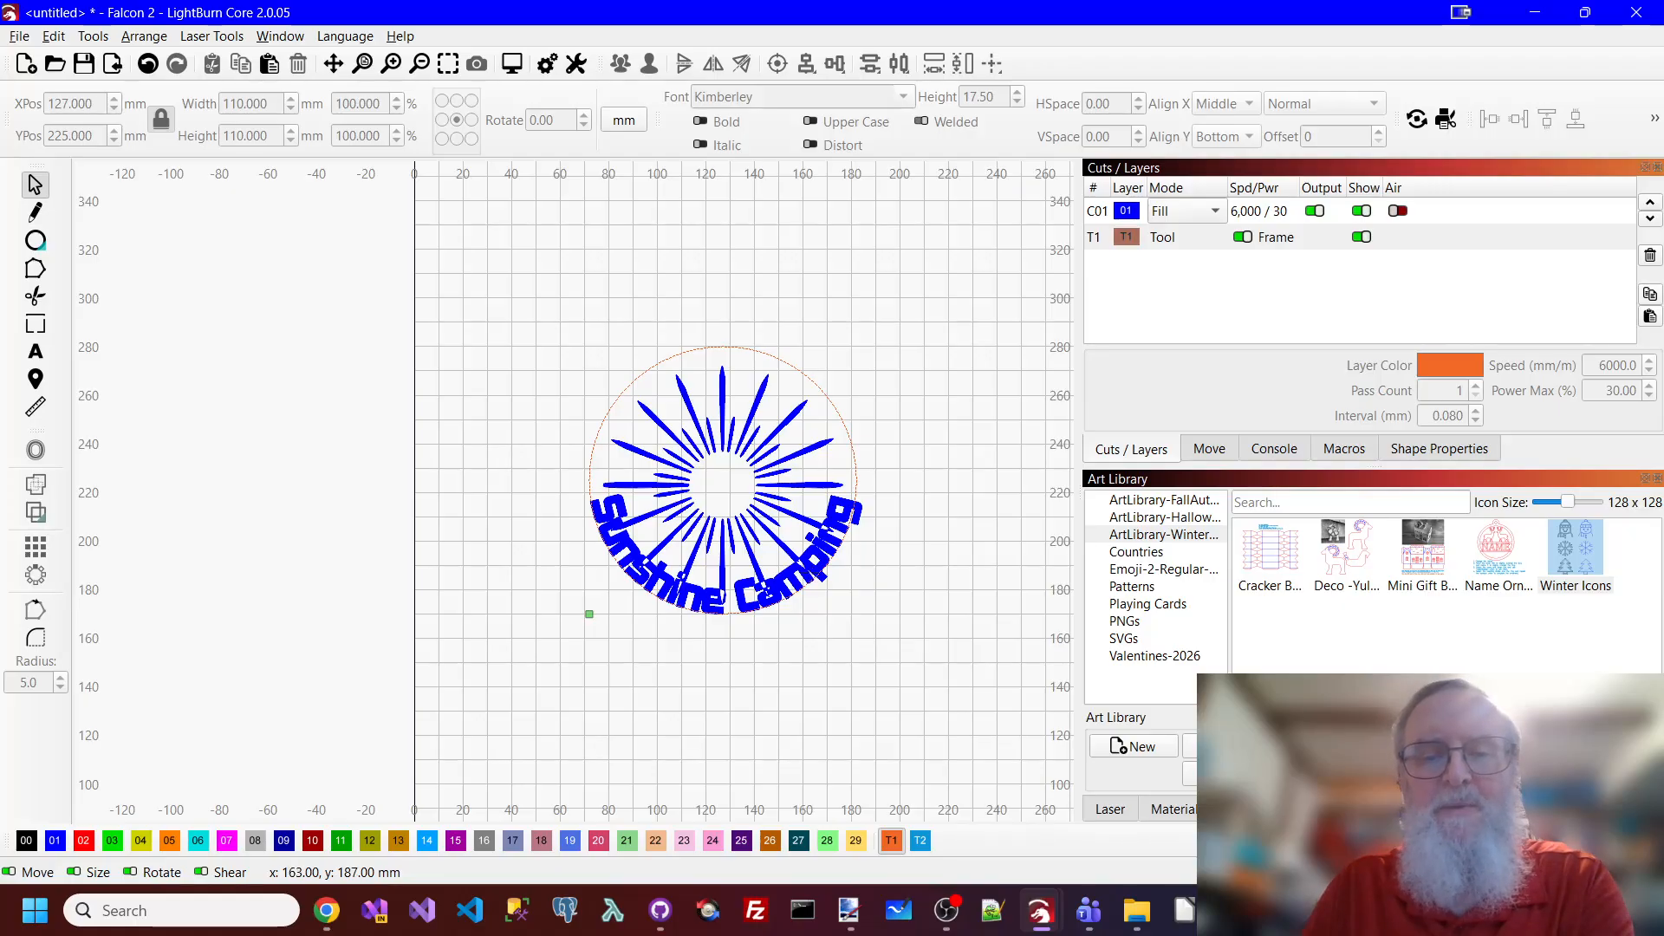
Set the Sunshine Camping text's vertical alignment to Top so that it sits outside the circle, and clear the selection
left_click(810, 572)
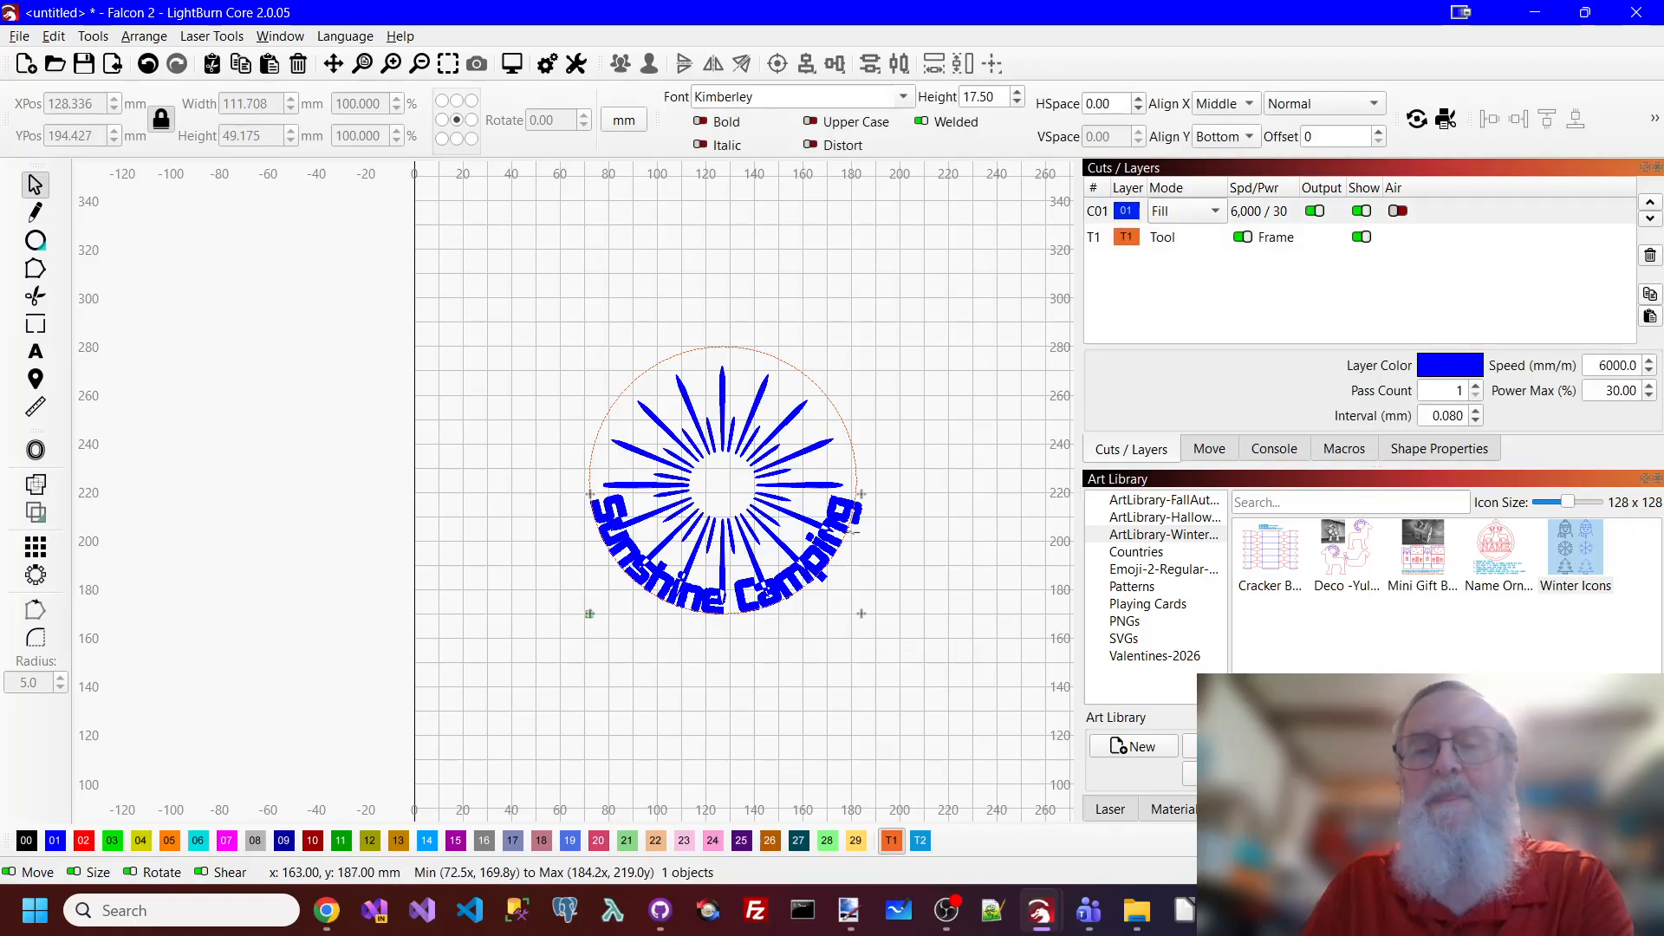
left_click(1254, 137)
left_click(1213, 81)
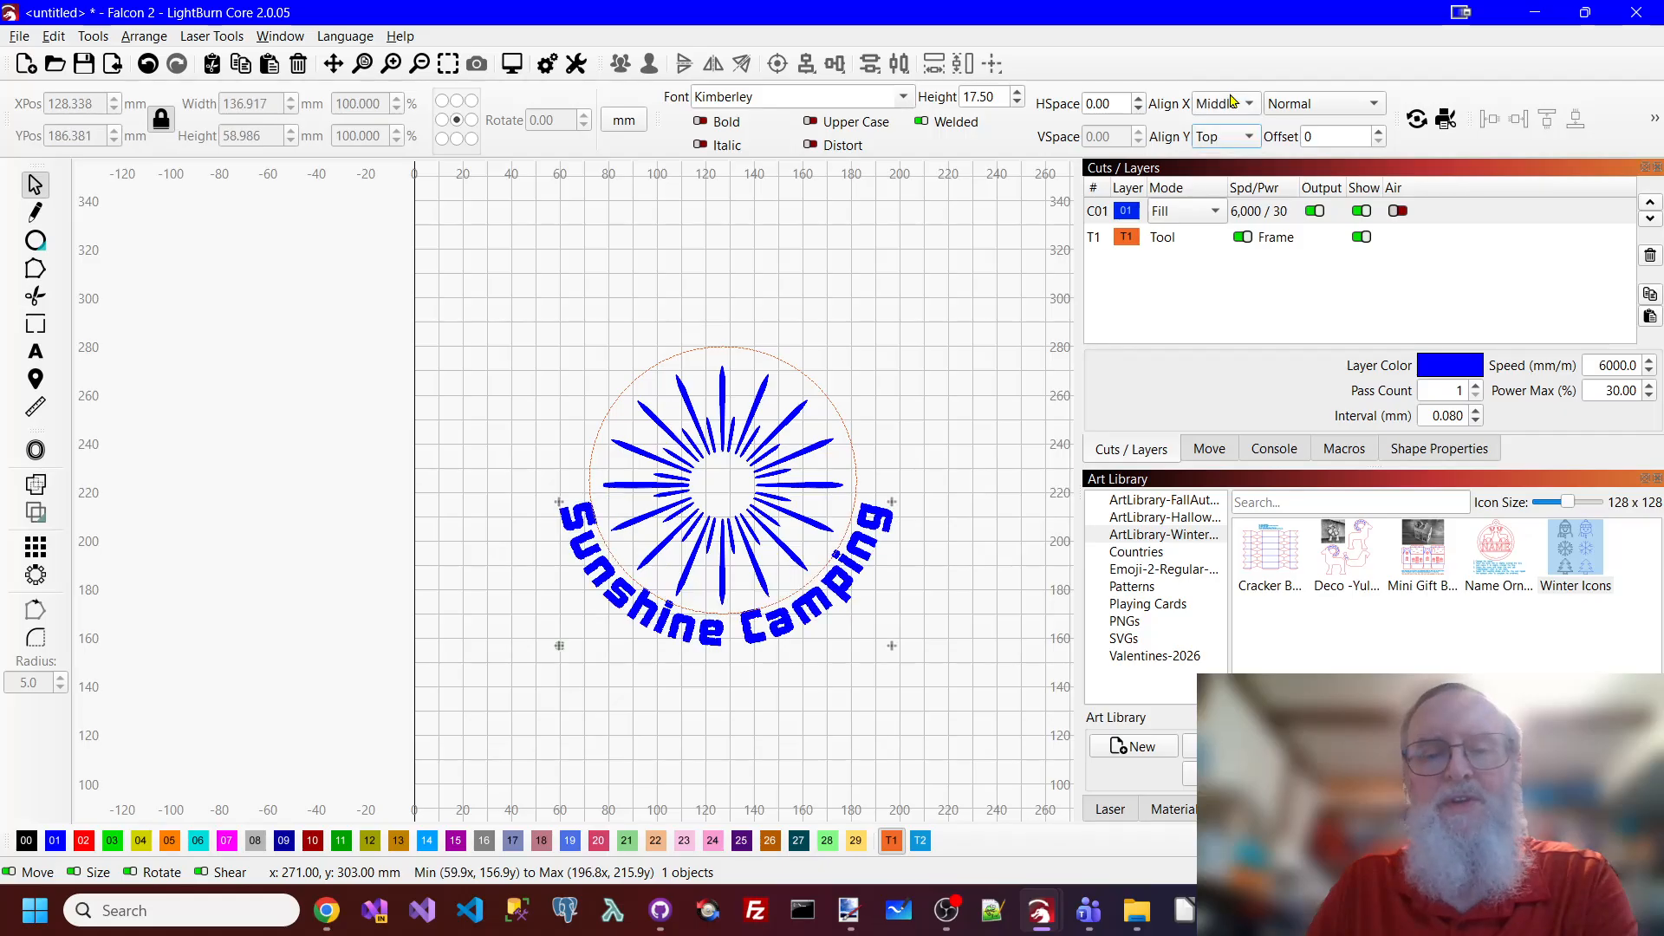
left_click(1059, 204)
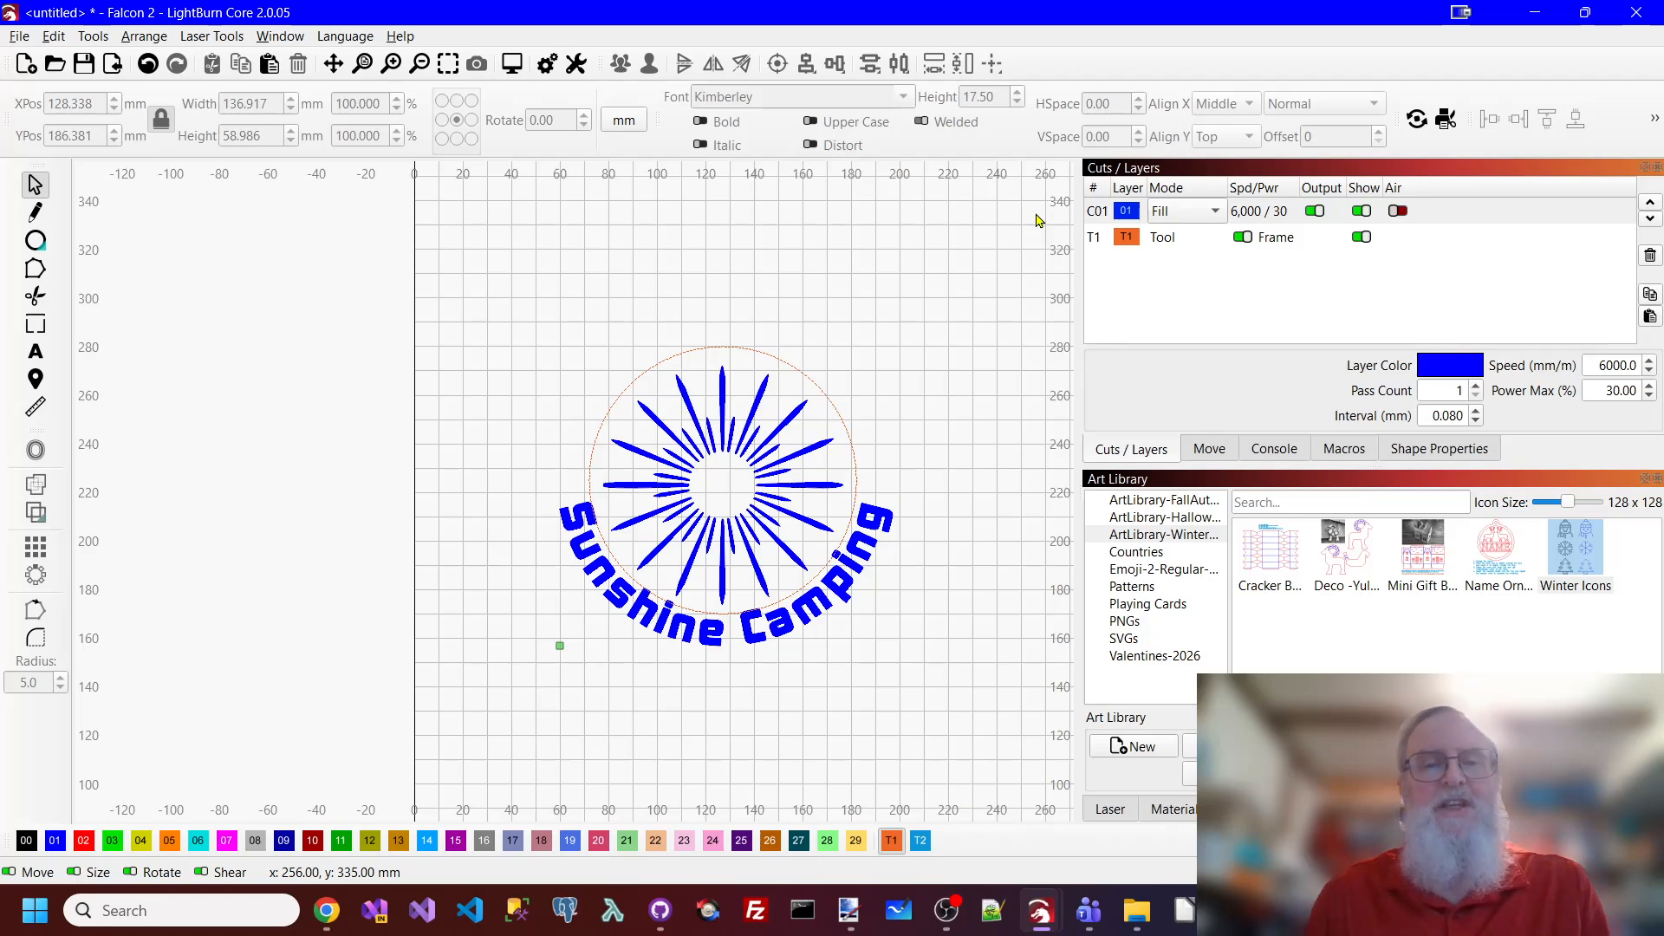
Preview the laser output of the full sunburst with the text curved beneath it, and close the preview
left_click(513, 63)
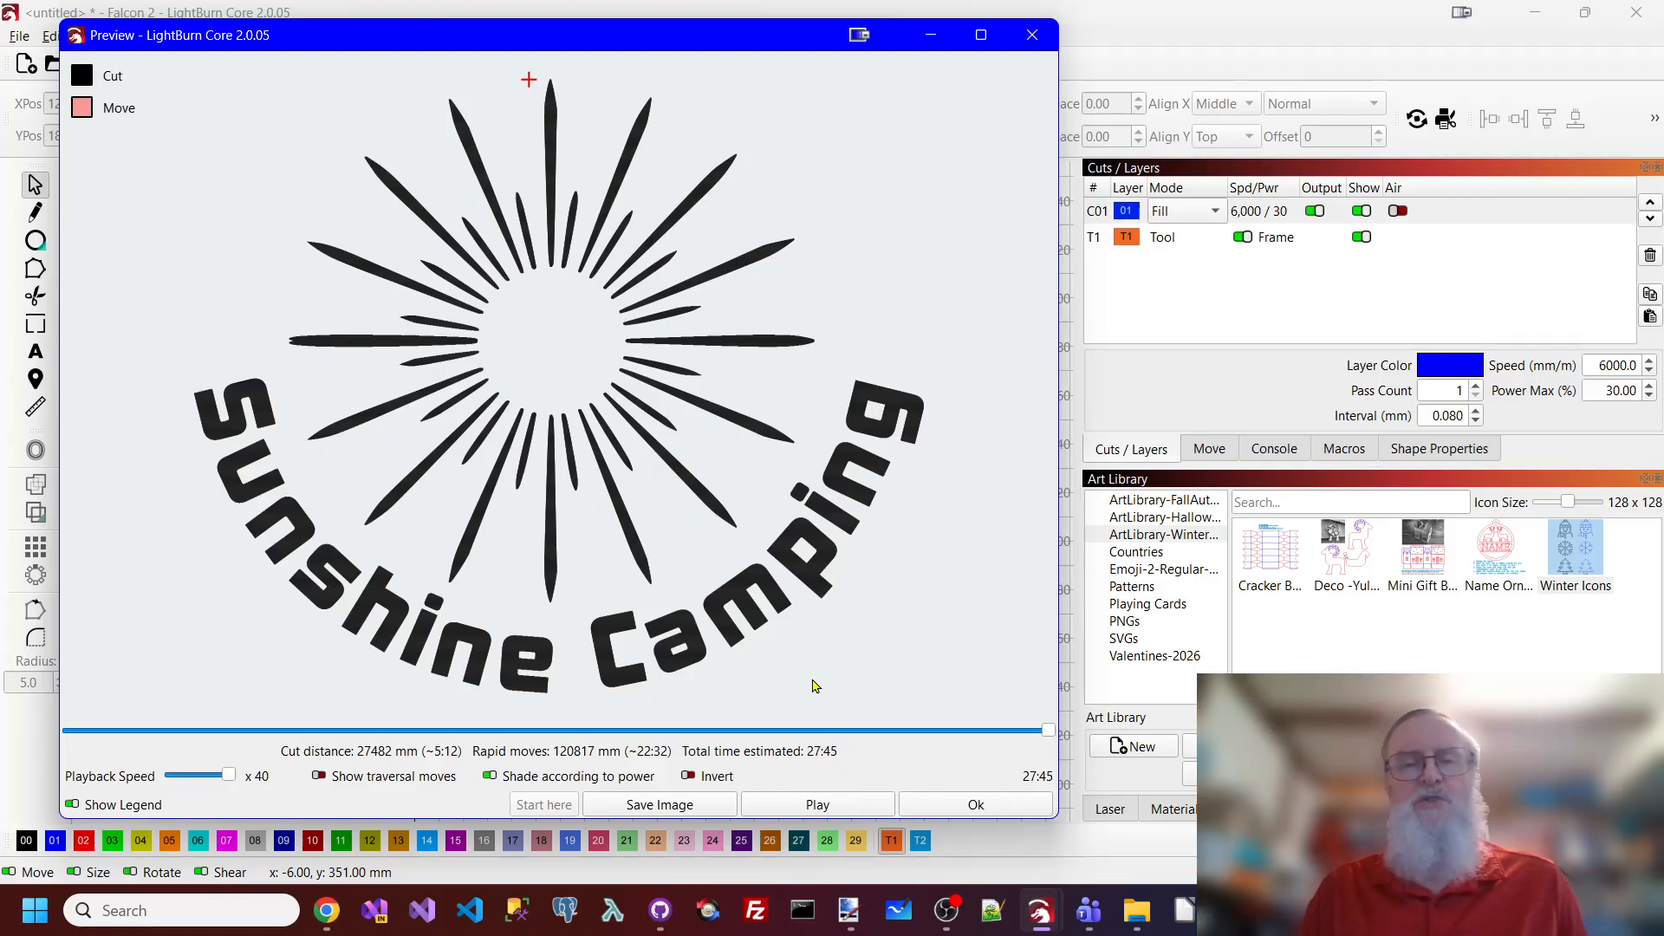
left_click(975, 805)
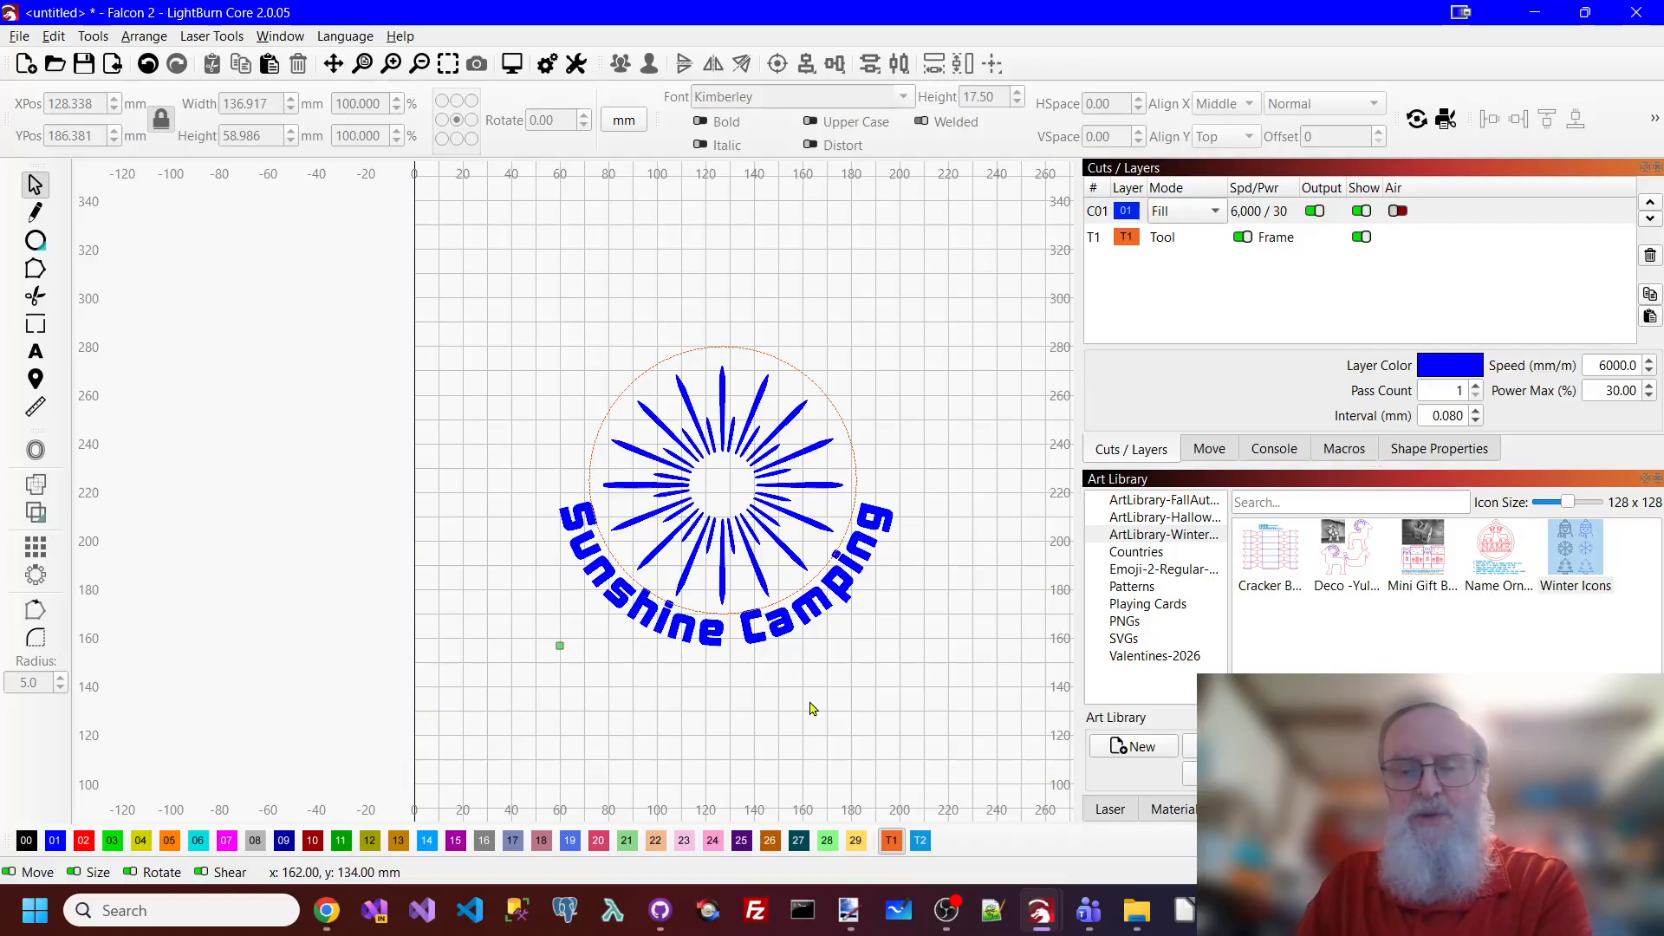
View the Eclipse Sales reference image in Paint.NET, and switch to the LightBurn window containing the Eclipse Sales design
mouse_move(849, 910)
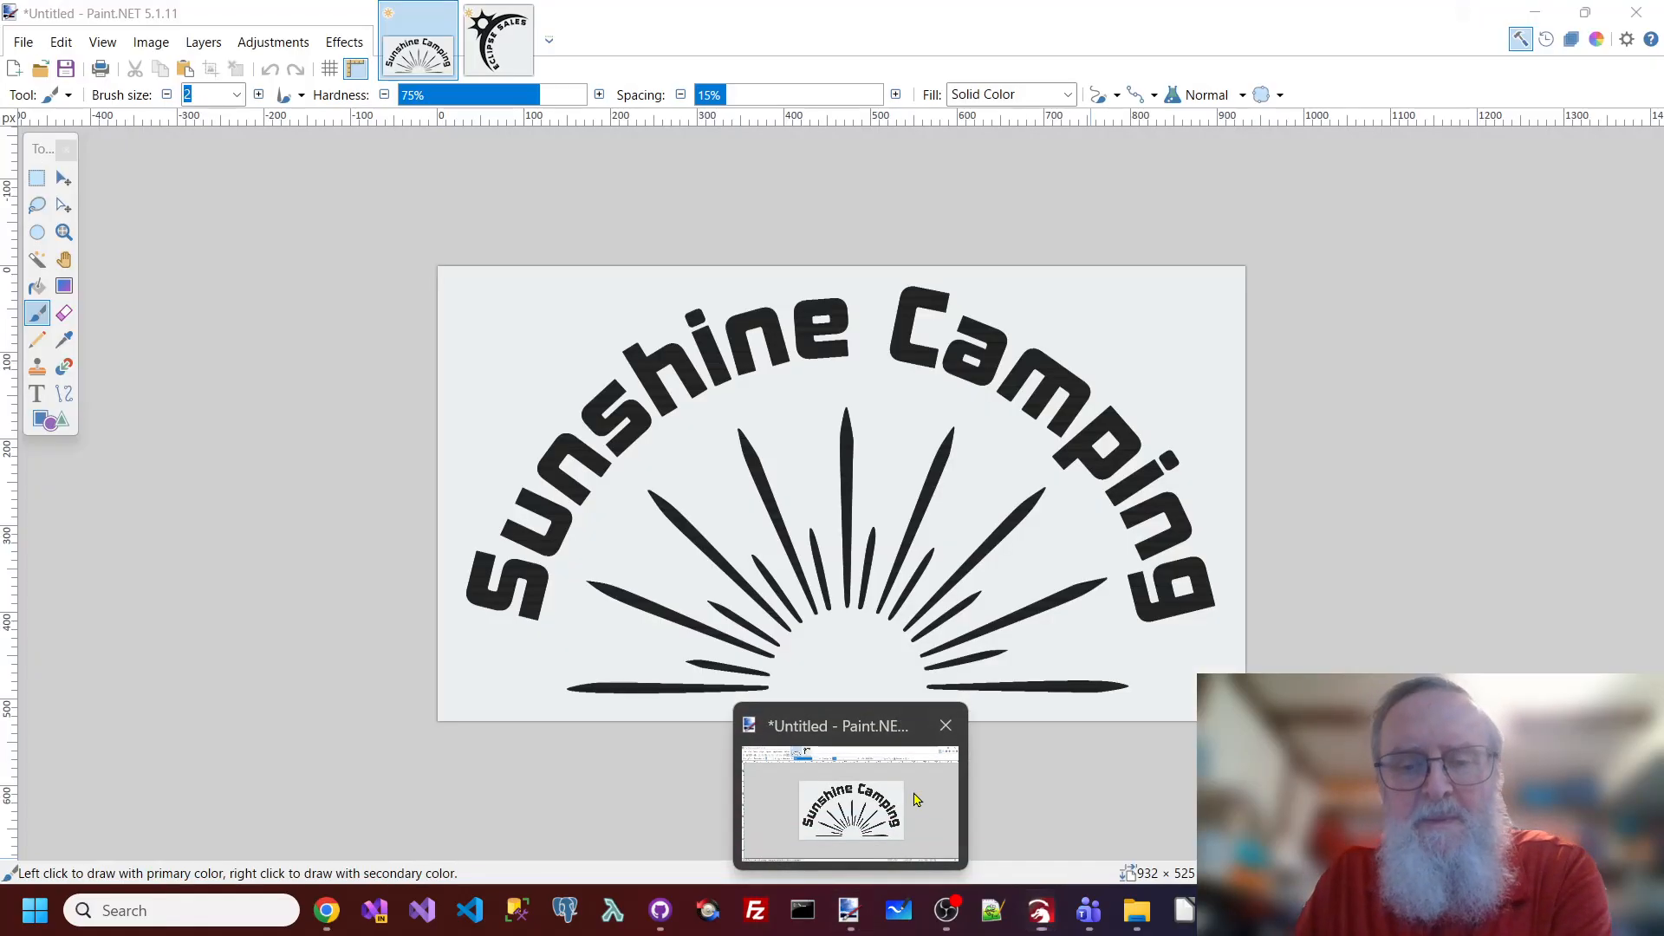
left_click(866, 798)
left_click(498, 41)
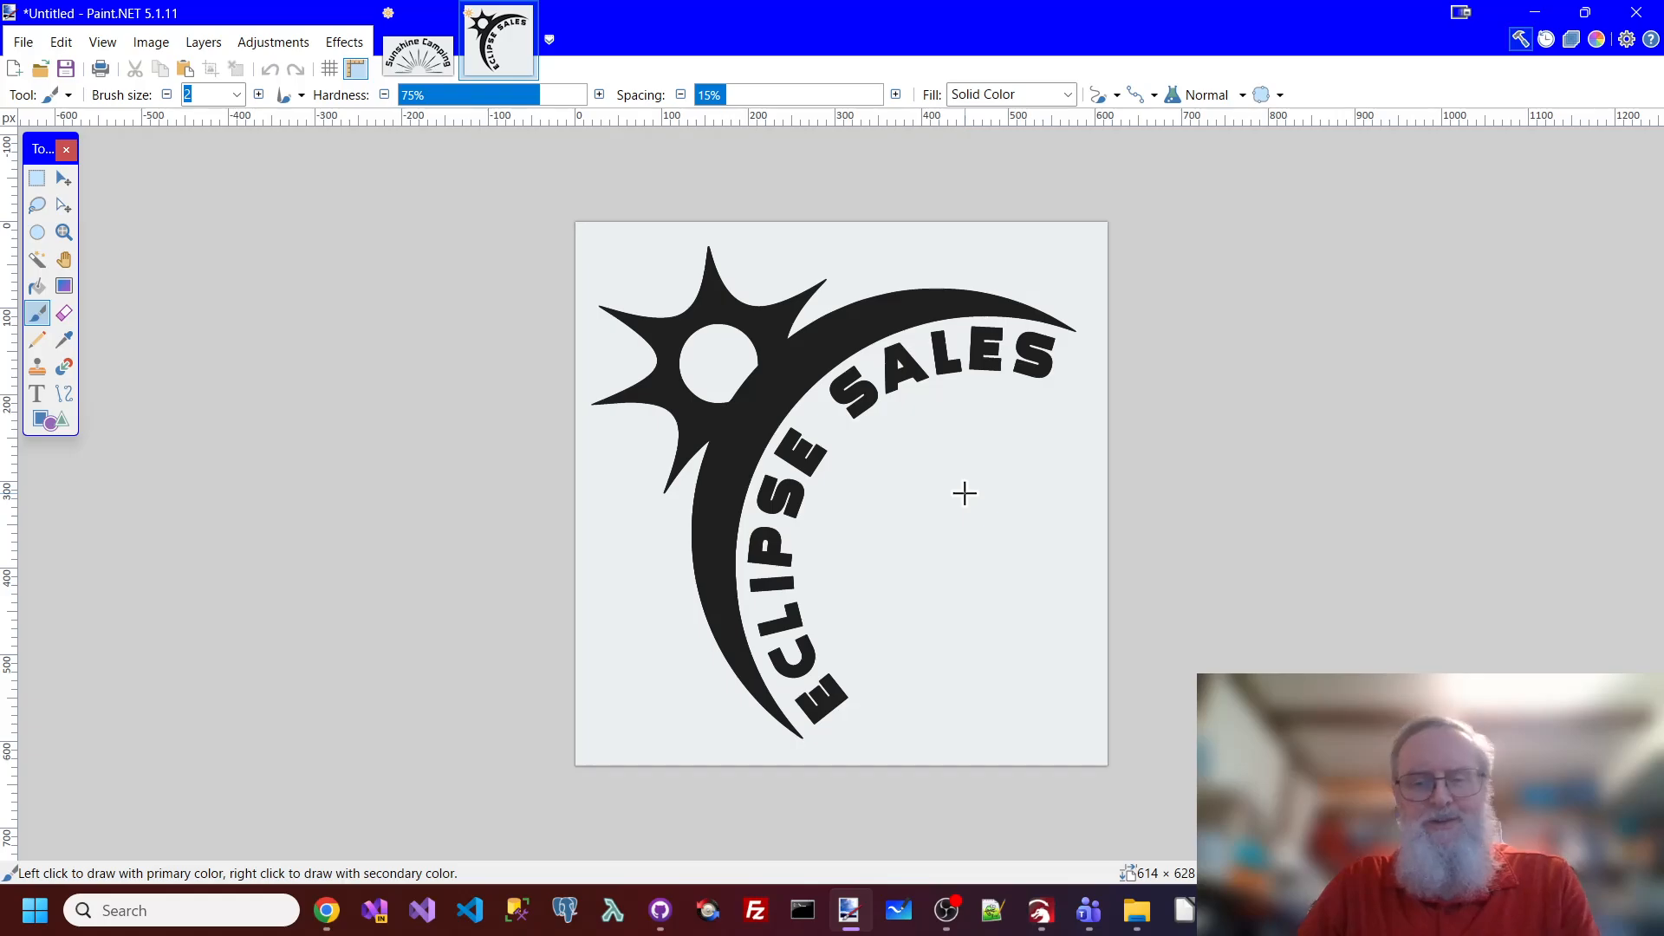
mouse_move(1040, 910)
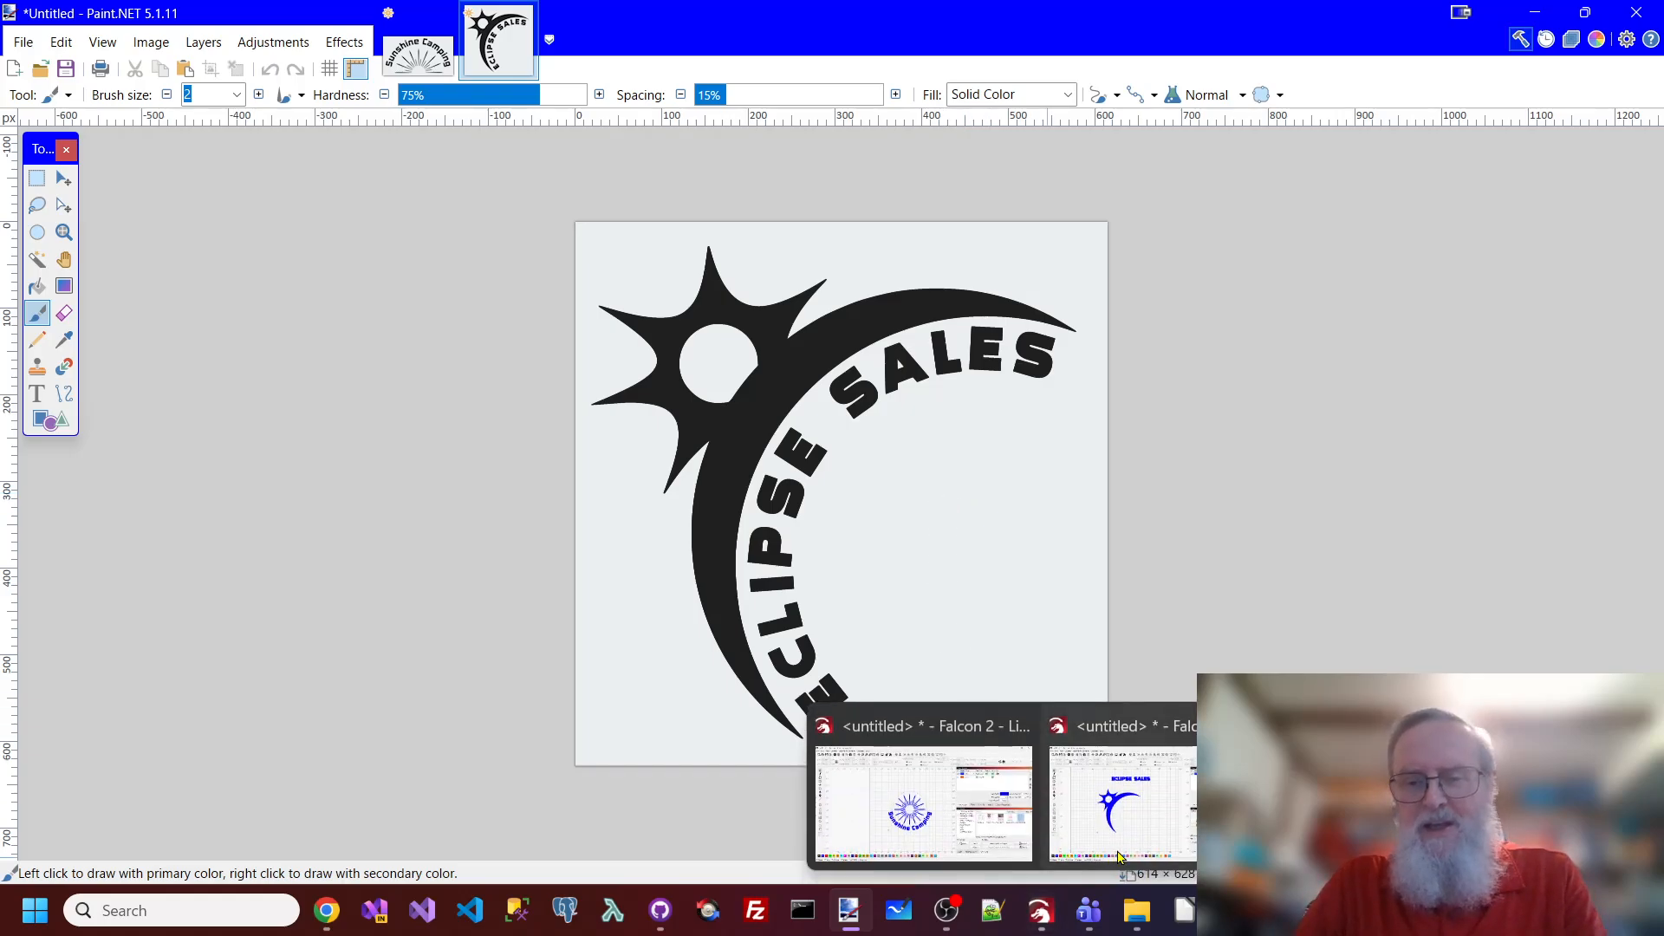
left_click(1118, 857)
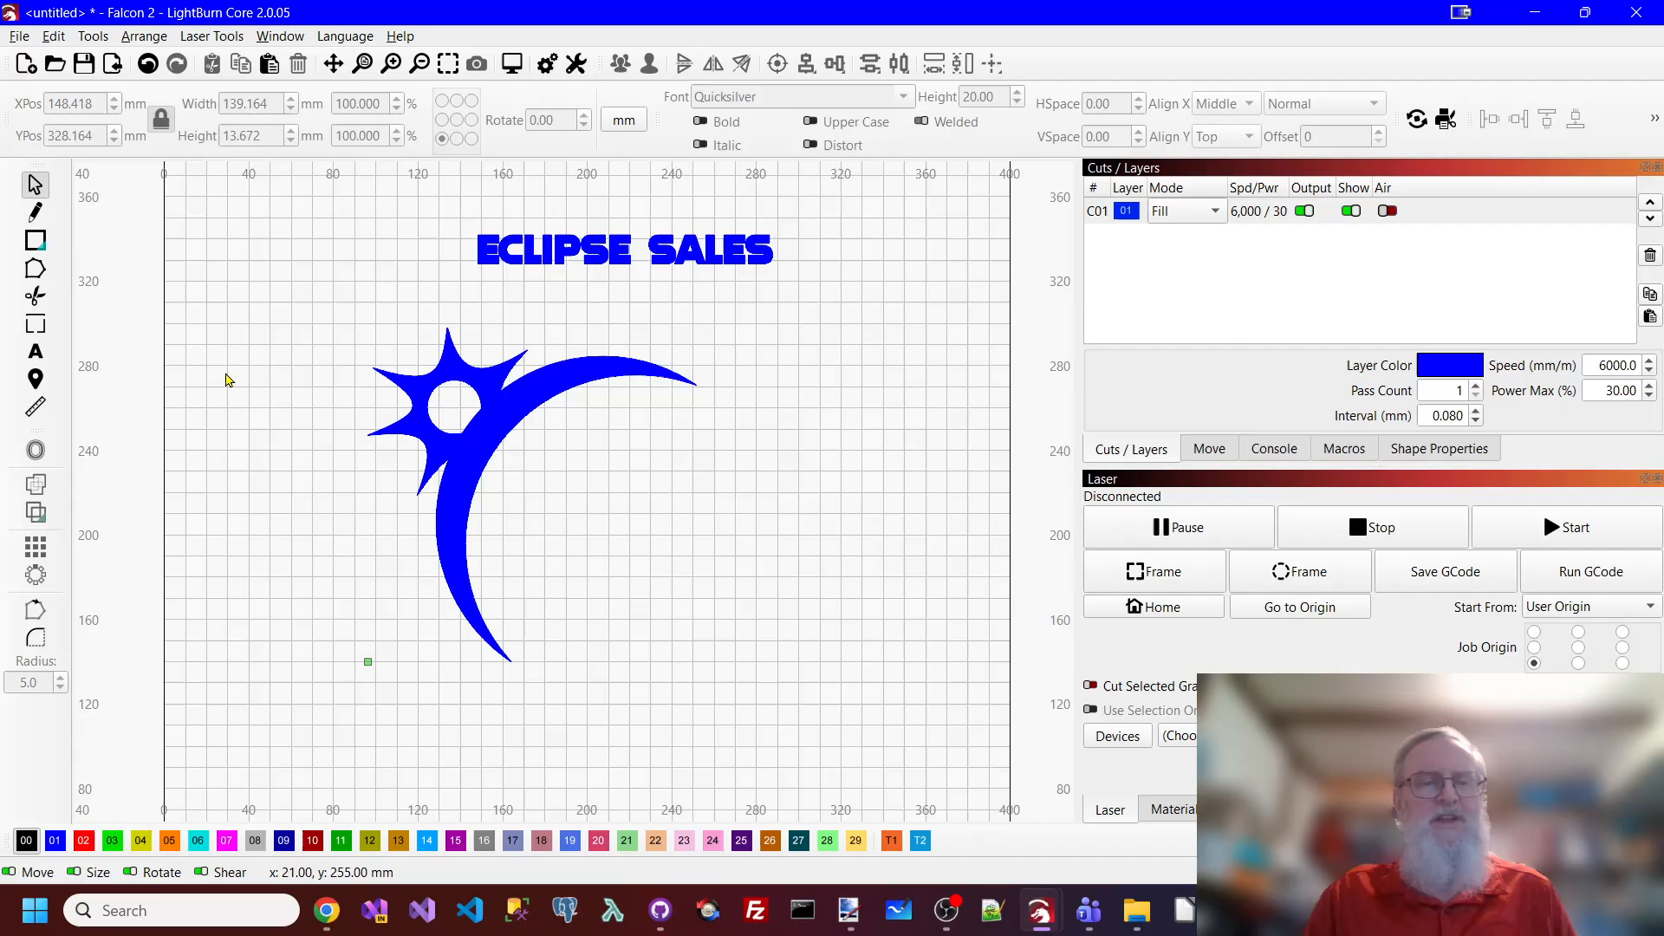
Draw a 151 mm circle on tool layer T1, move it into the crescent's inner curve, and clear the selection
left_click(609, 249)
left_click(756, 347)
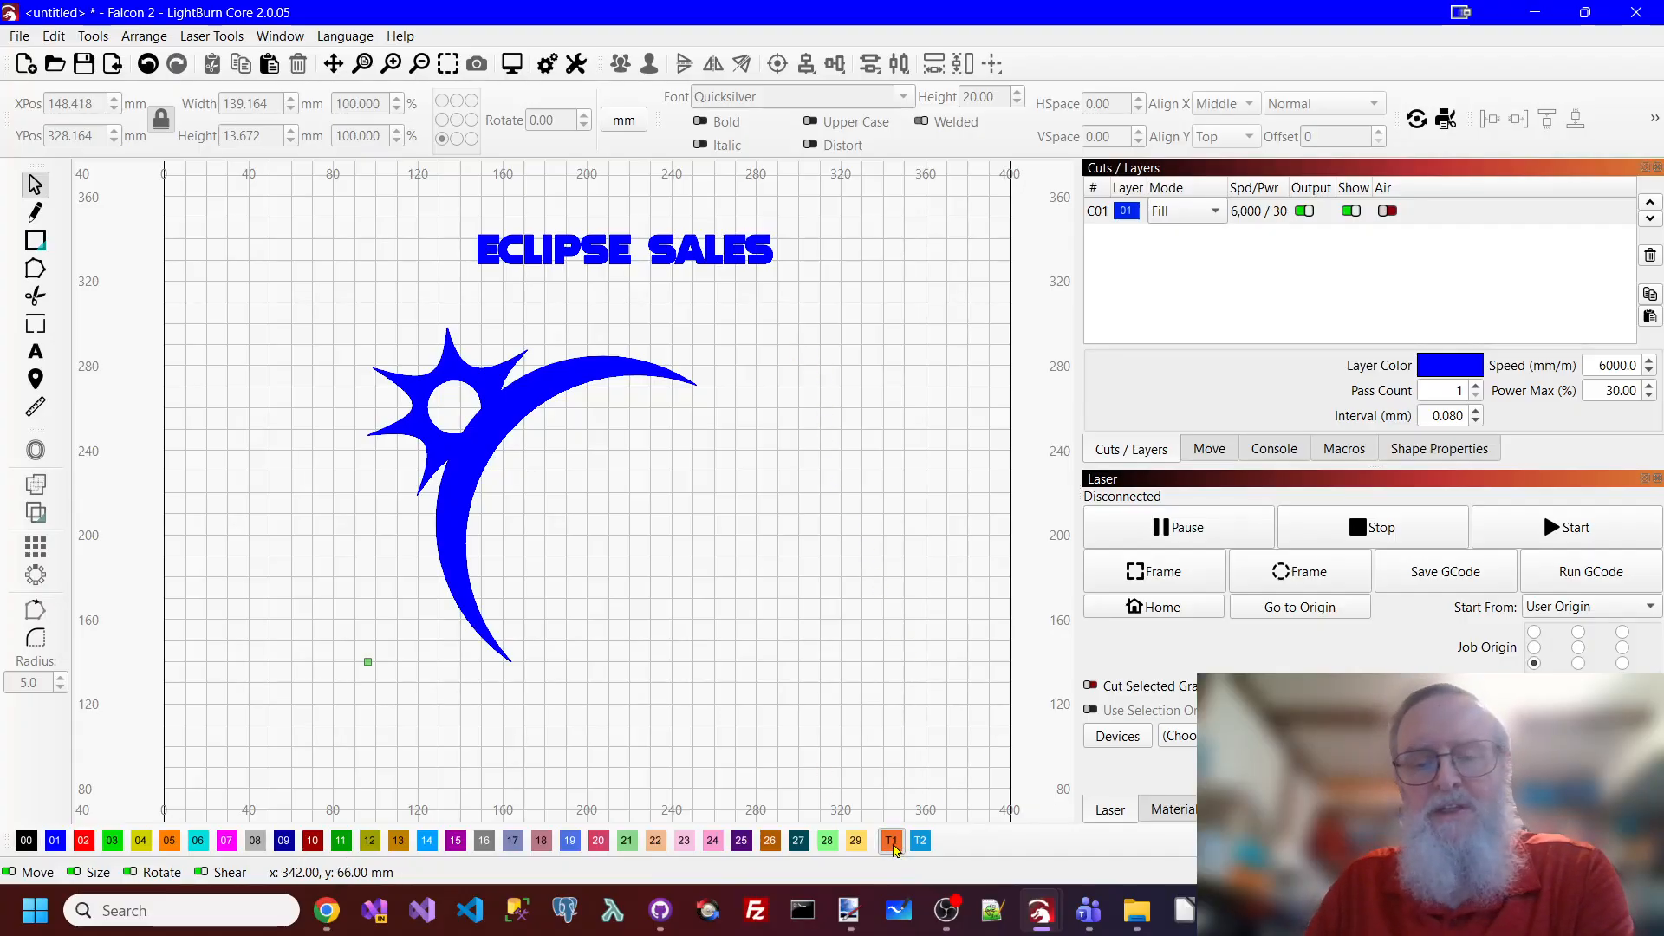
left_click(35, 240)
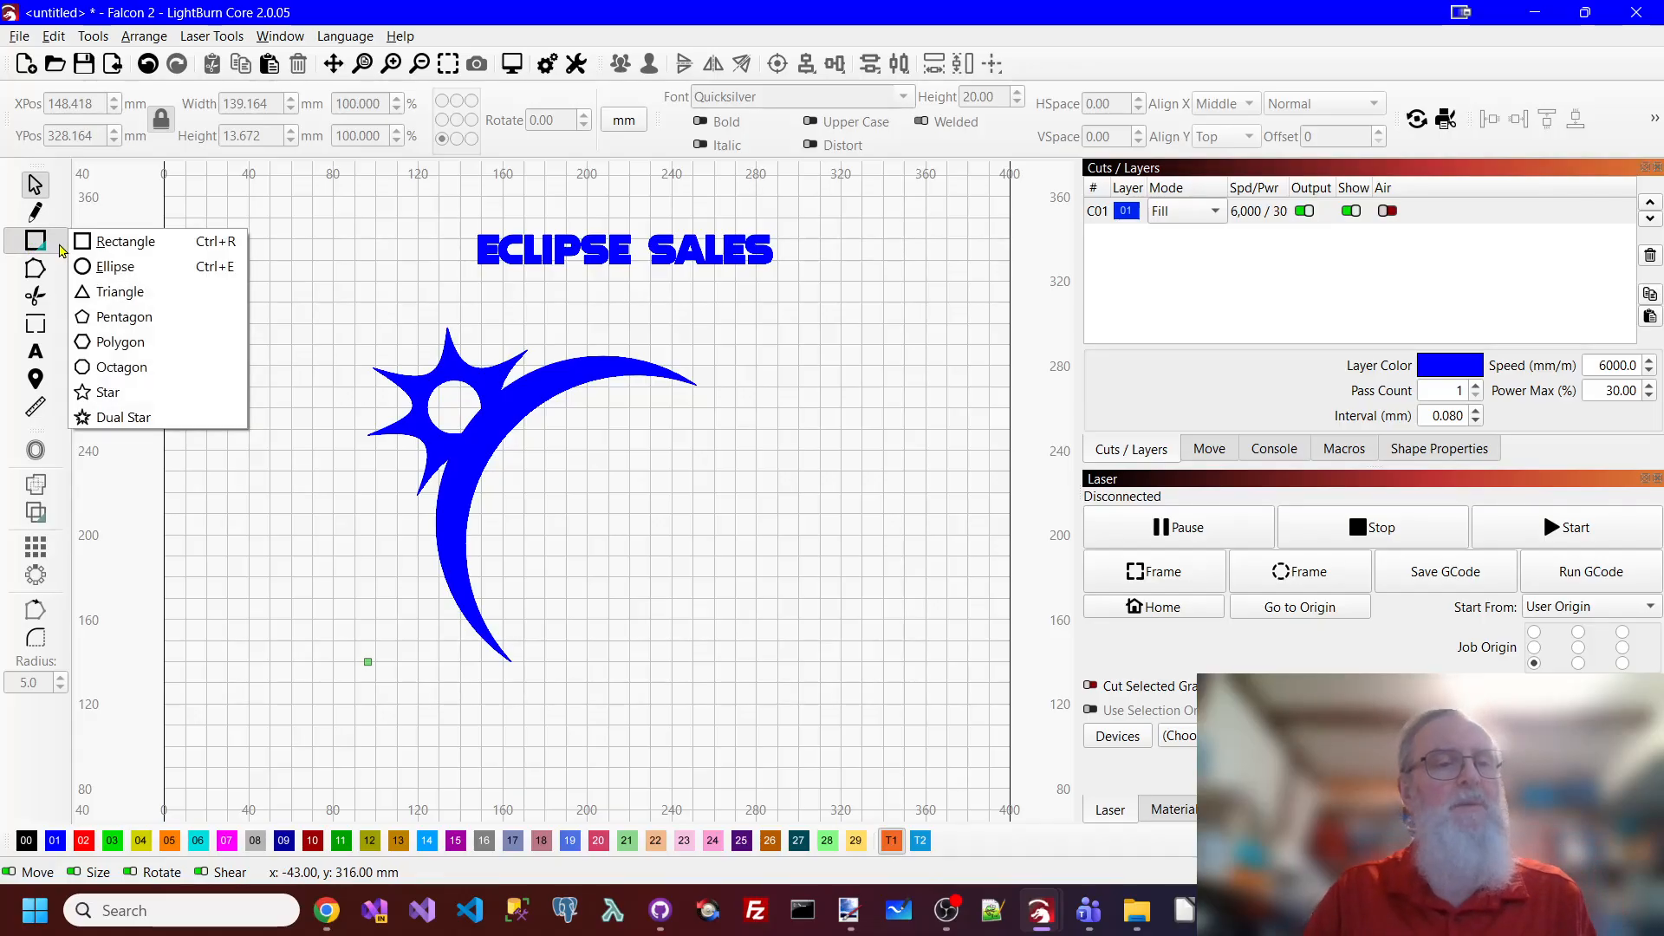
left_click(88, 269)
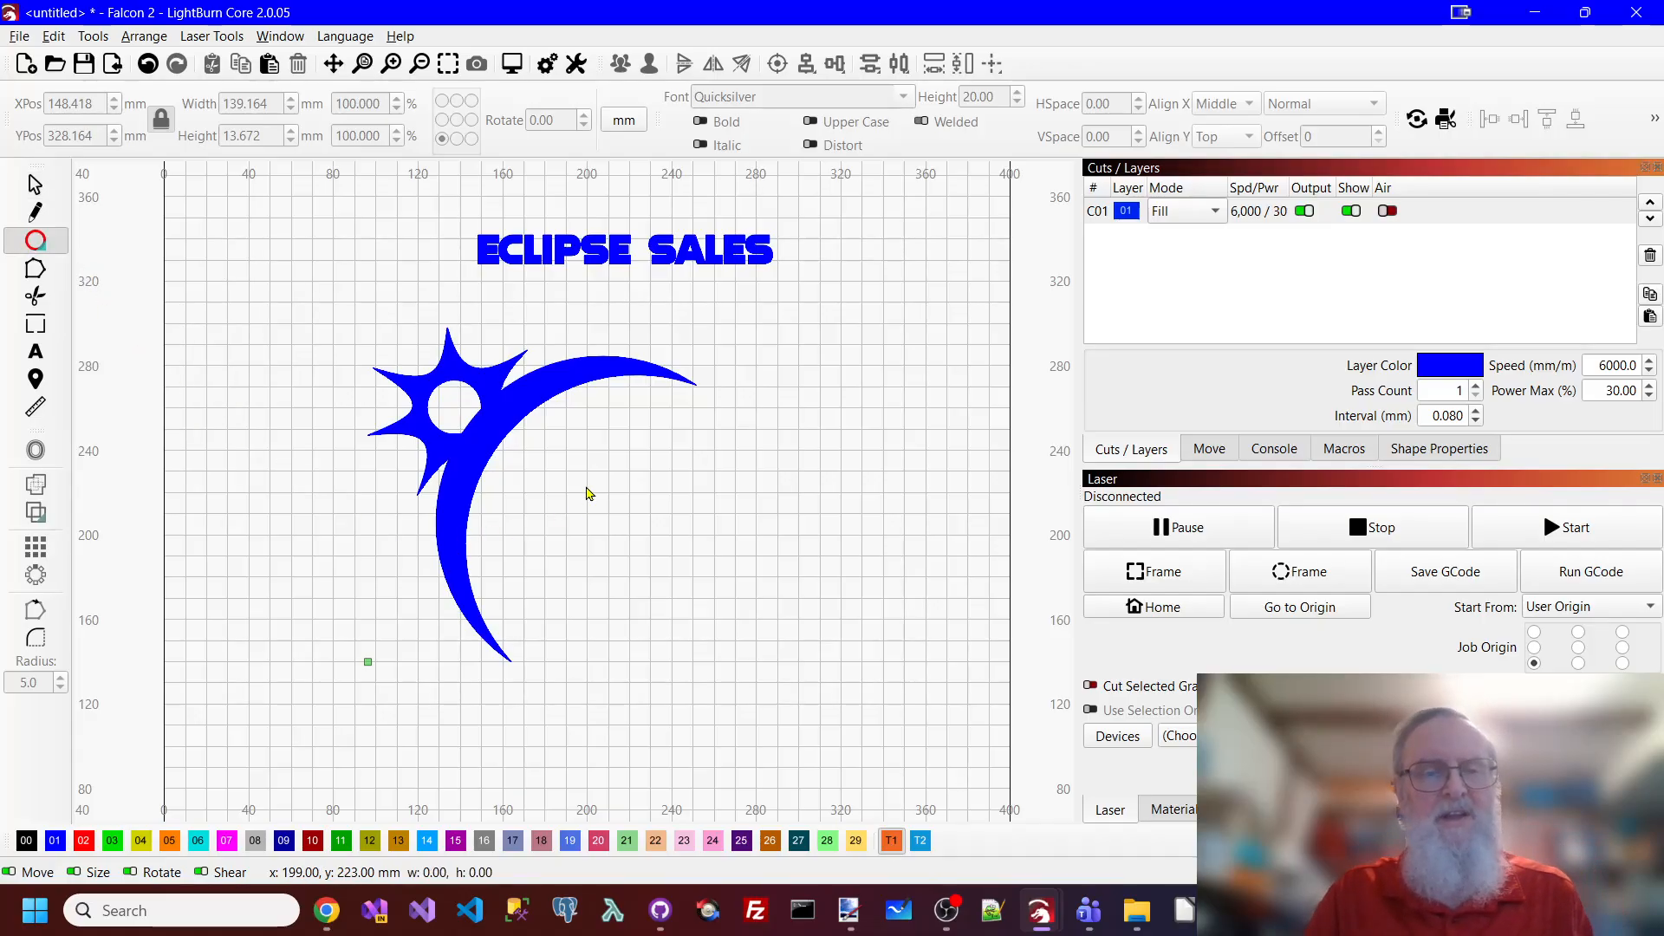
left_click_drag(571, 472, 884, 754)
left_click(35, 184)
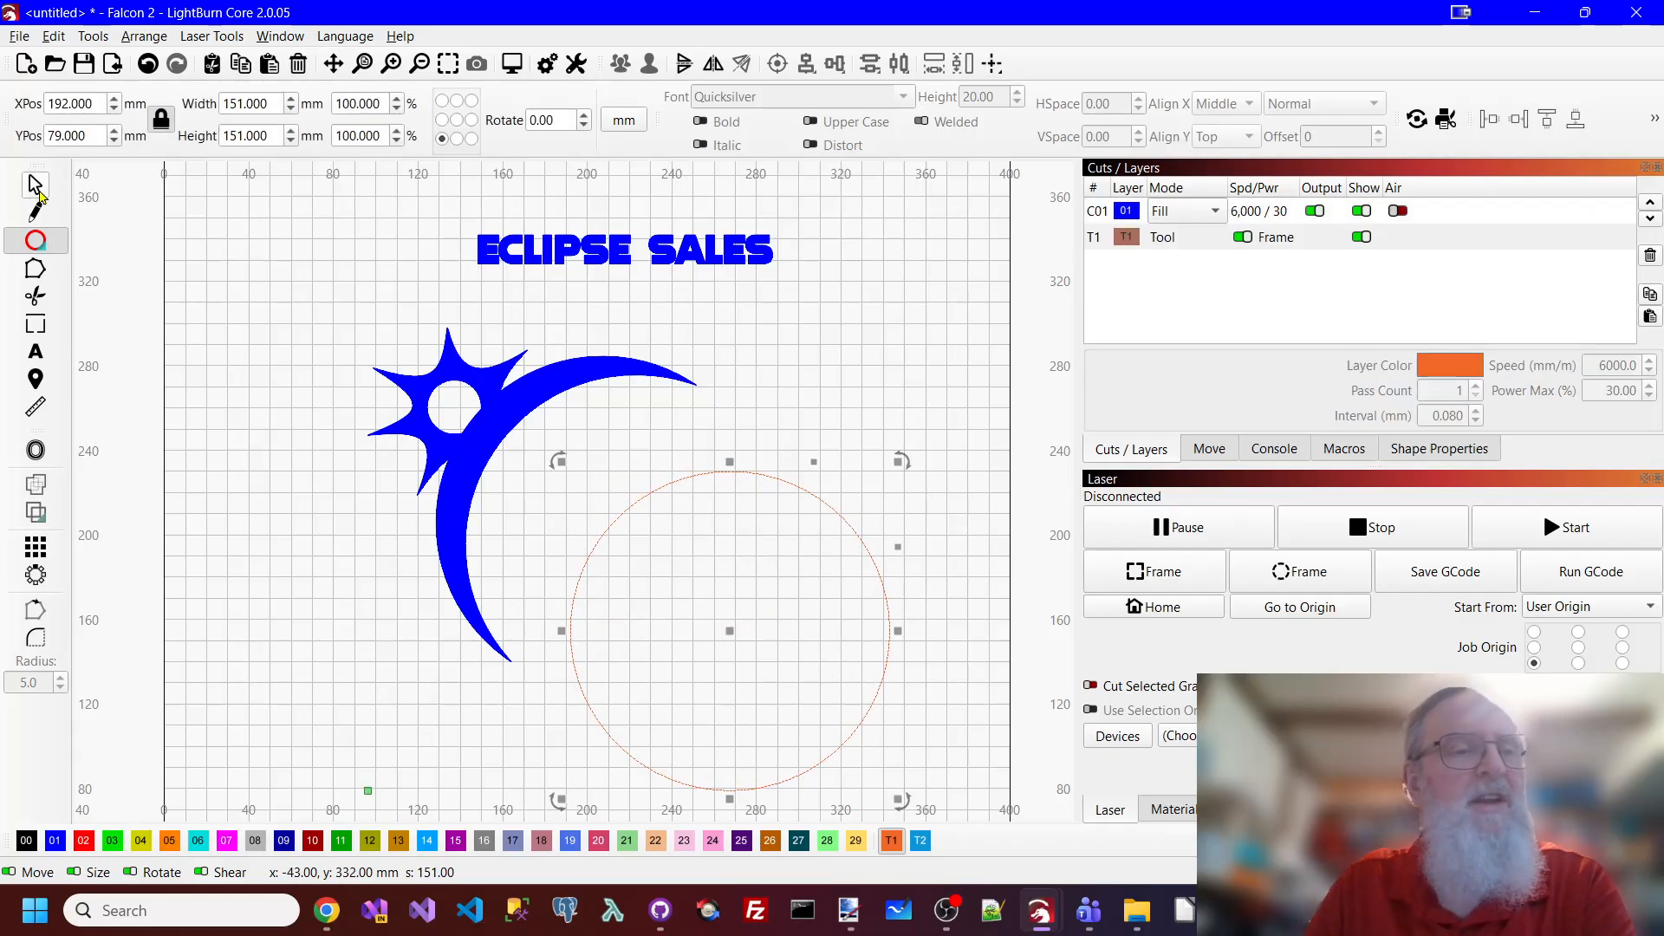
left_click_drag(732, 633, 632, 549)
left_click(917, 417)
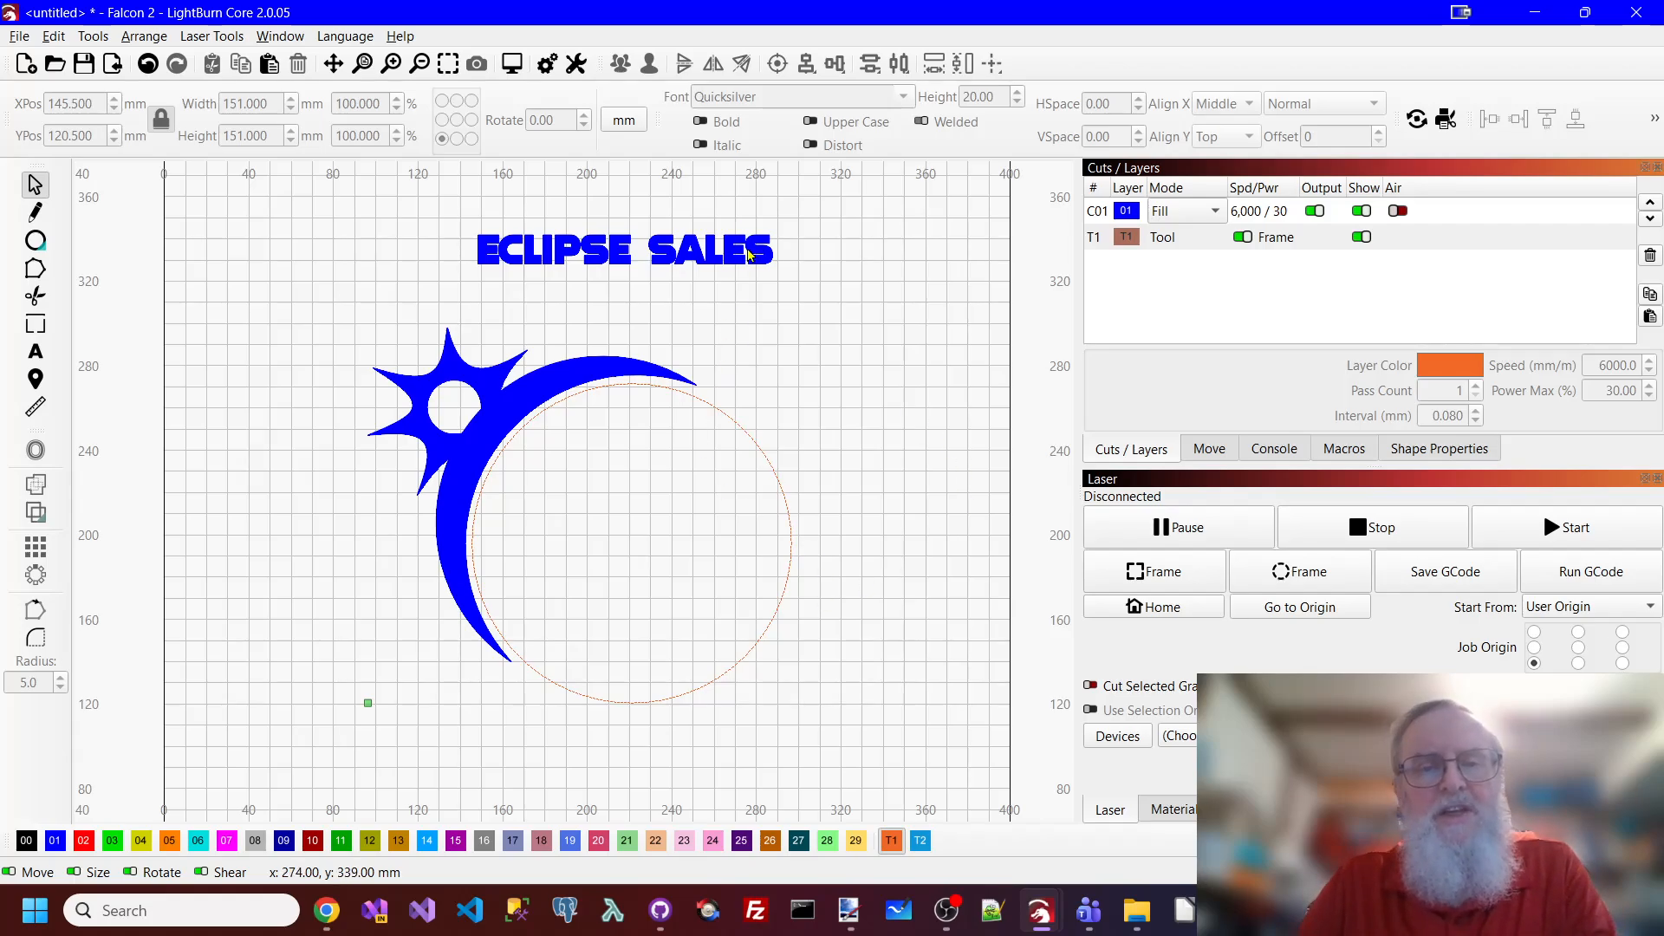
Apply the ECLIPSE SALES text to the tool-layer circle as its path
left_click(763, 258)
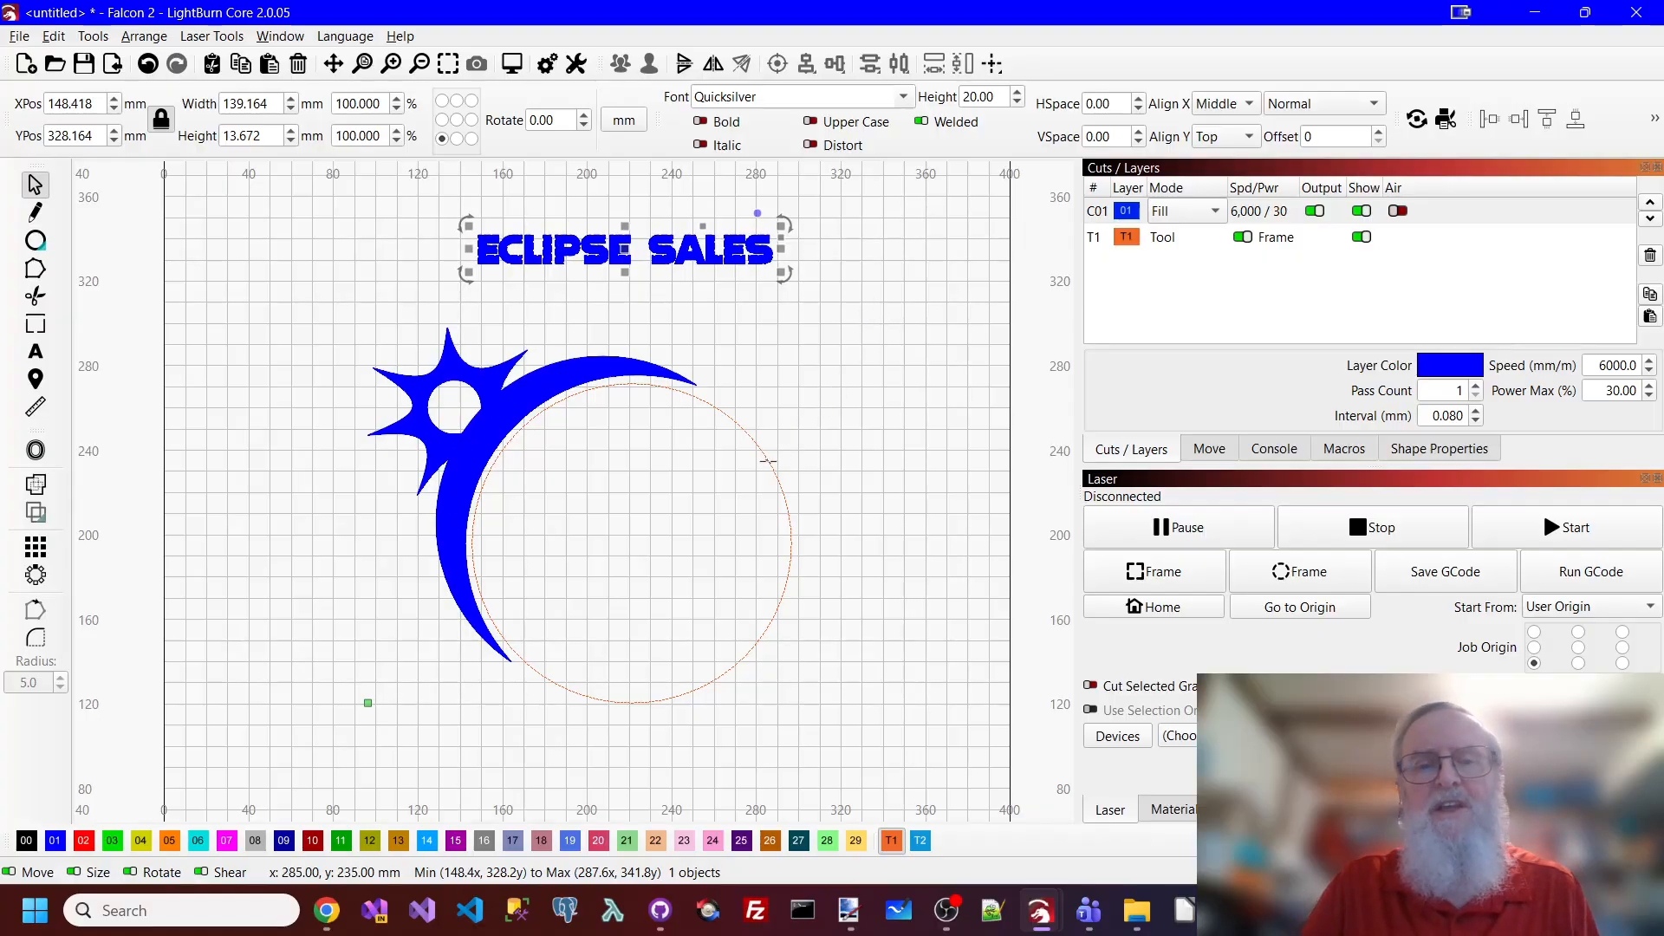
left_click(768, 461, "shift")
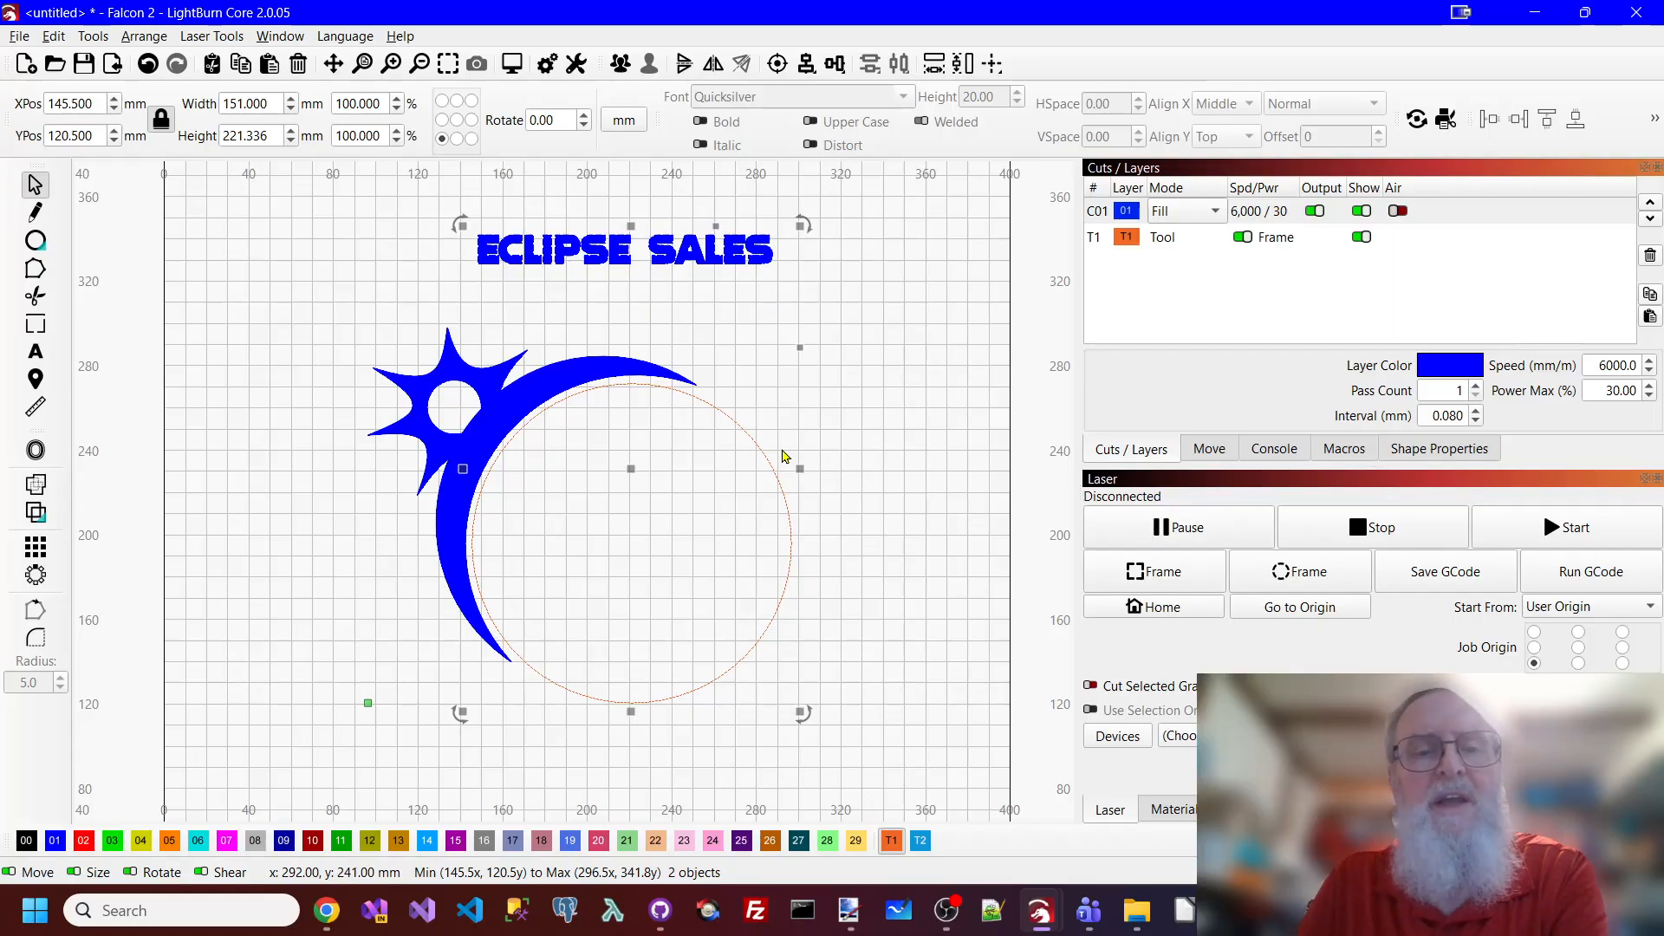
right_click(767, 478)
left_click(877, 780)
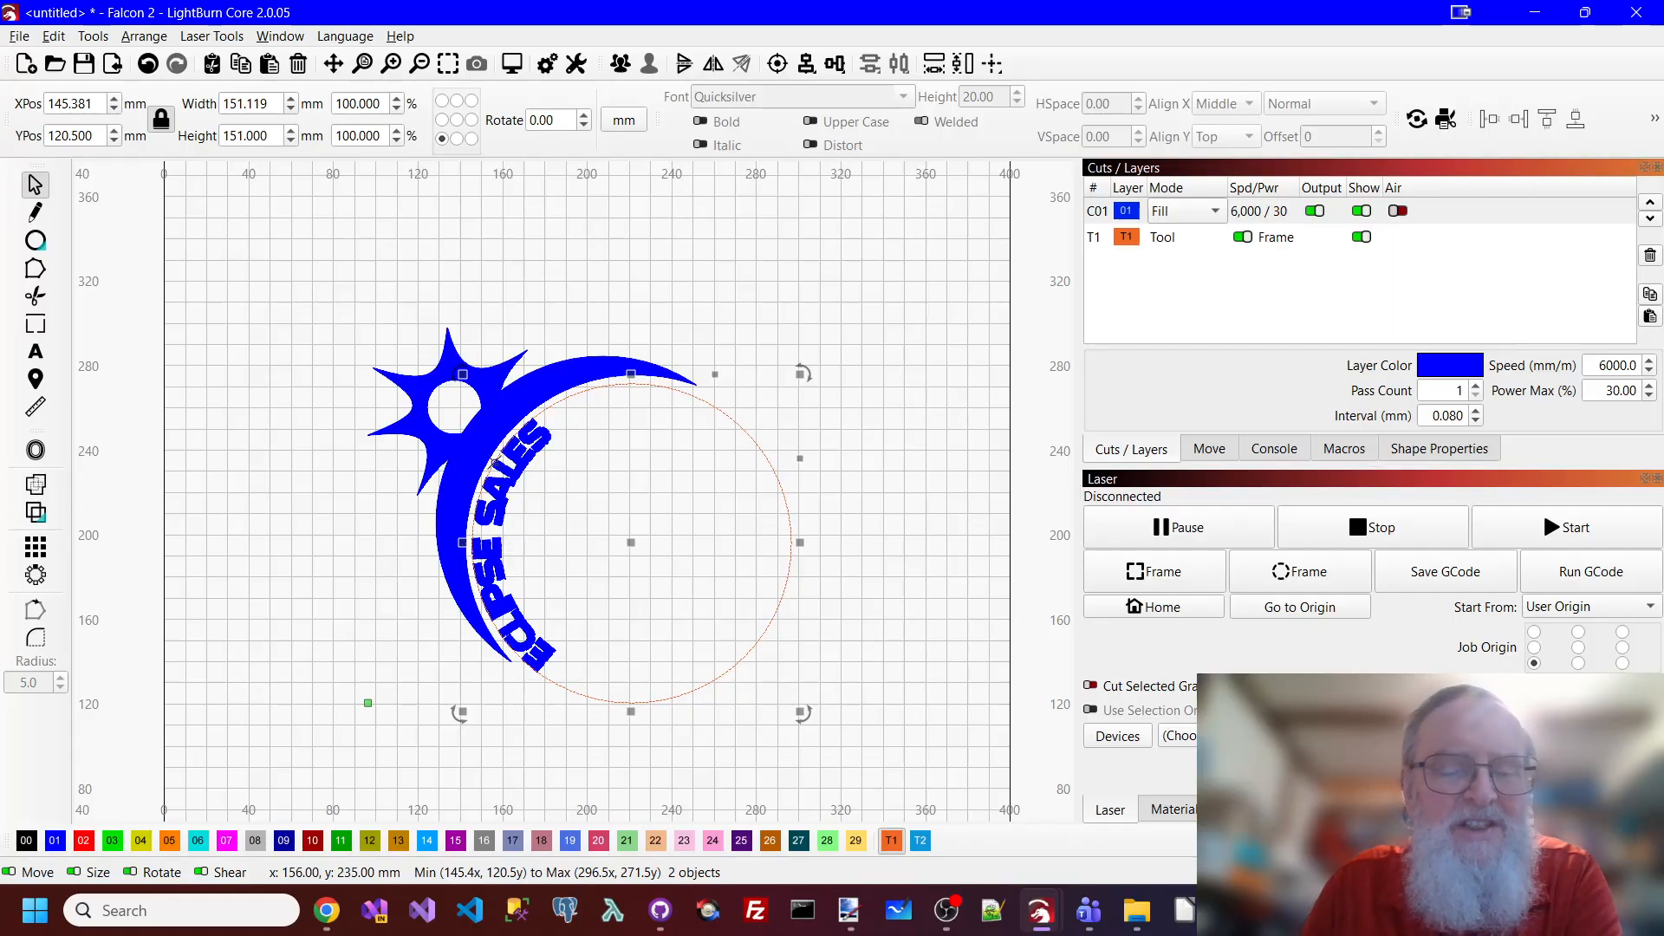
Check the letter spacing and text position in the Eclipse Sales reference image in Paint.NET, and return to the Eclipse Sales design in LightBurn
mouse_move(846, 918)
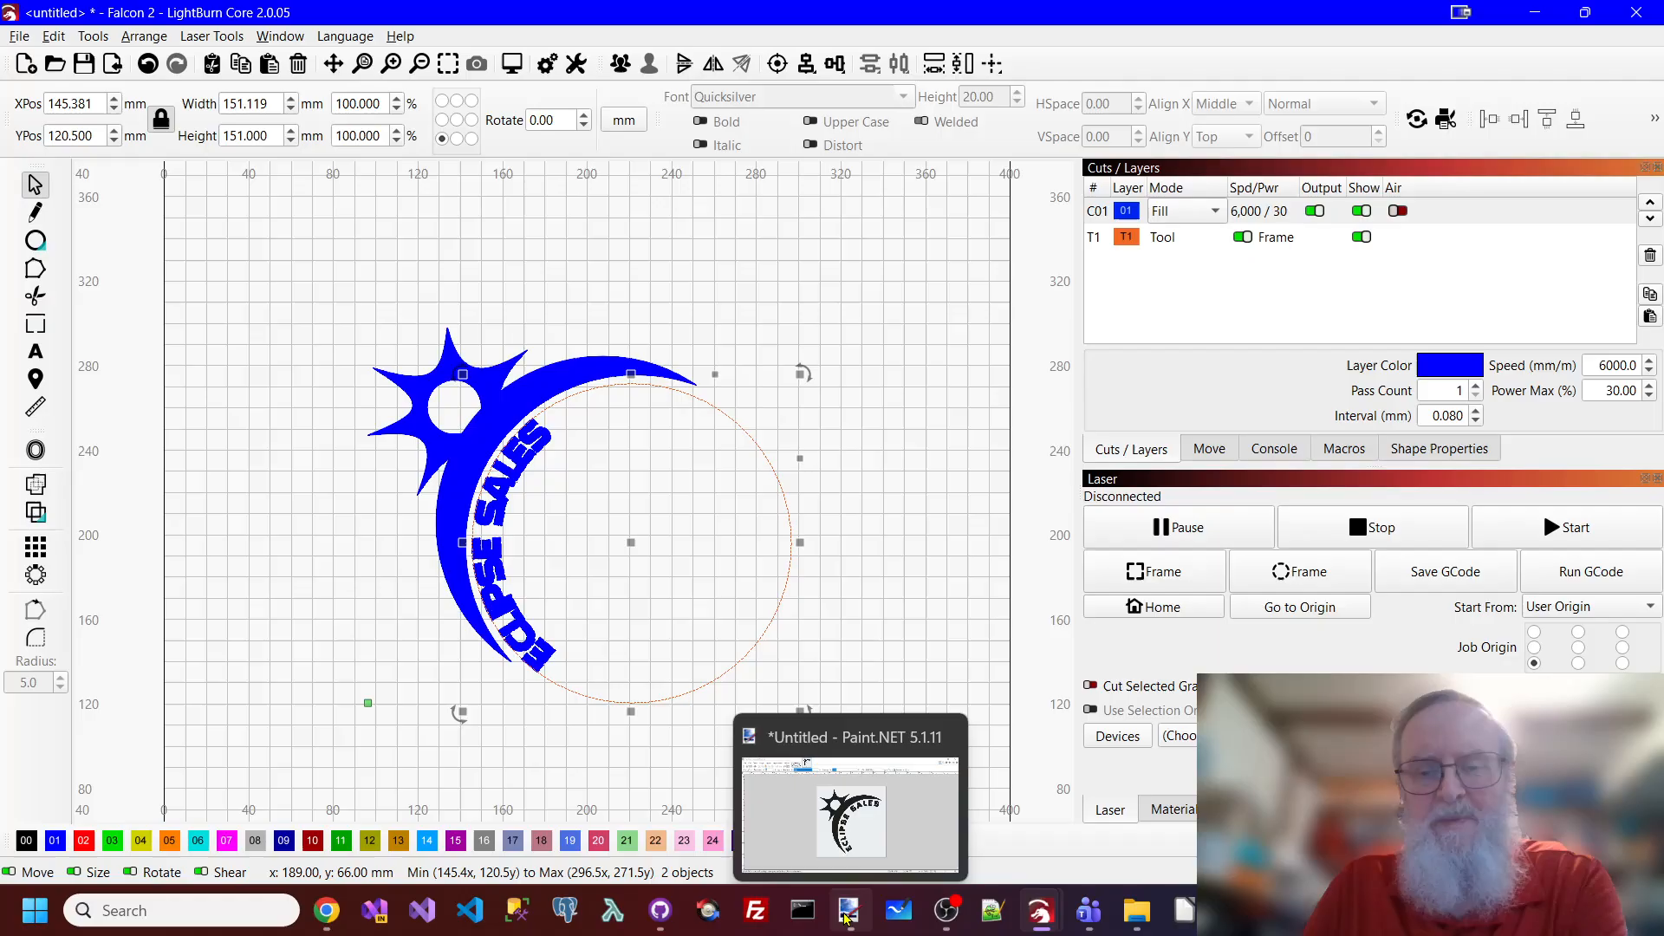
left_click(911, 819)
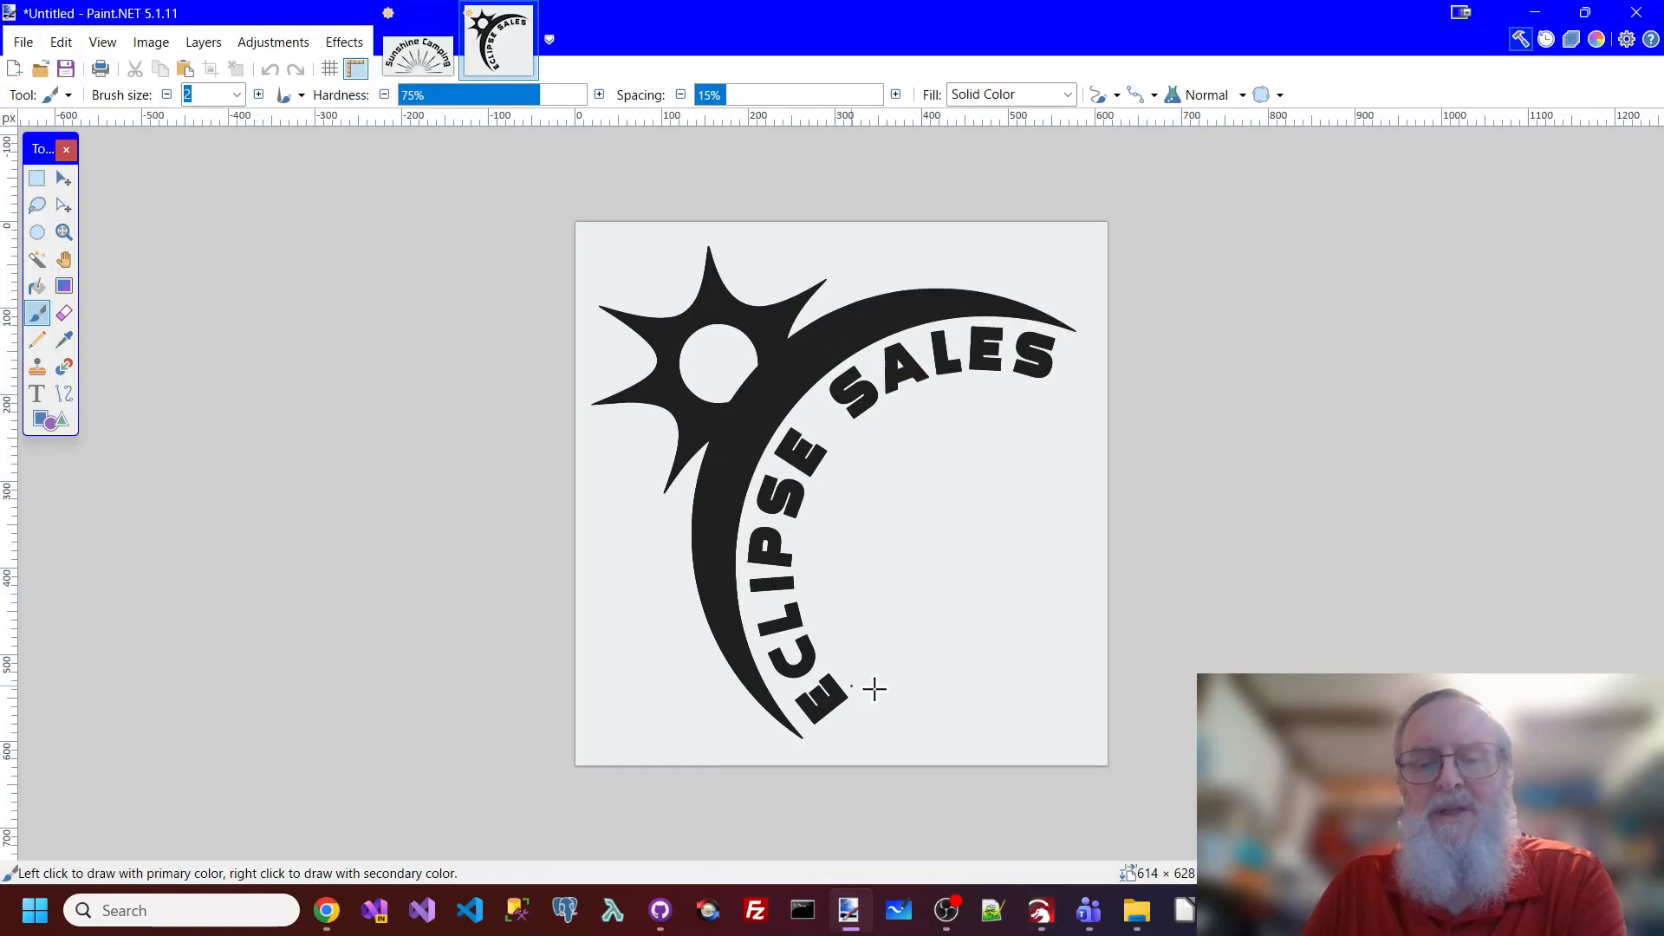
mouse_move(1047, 920)
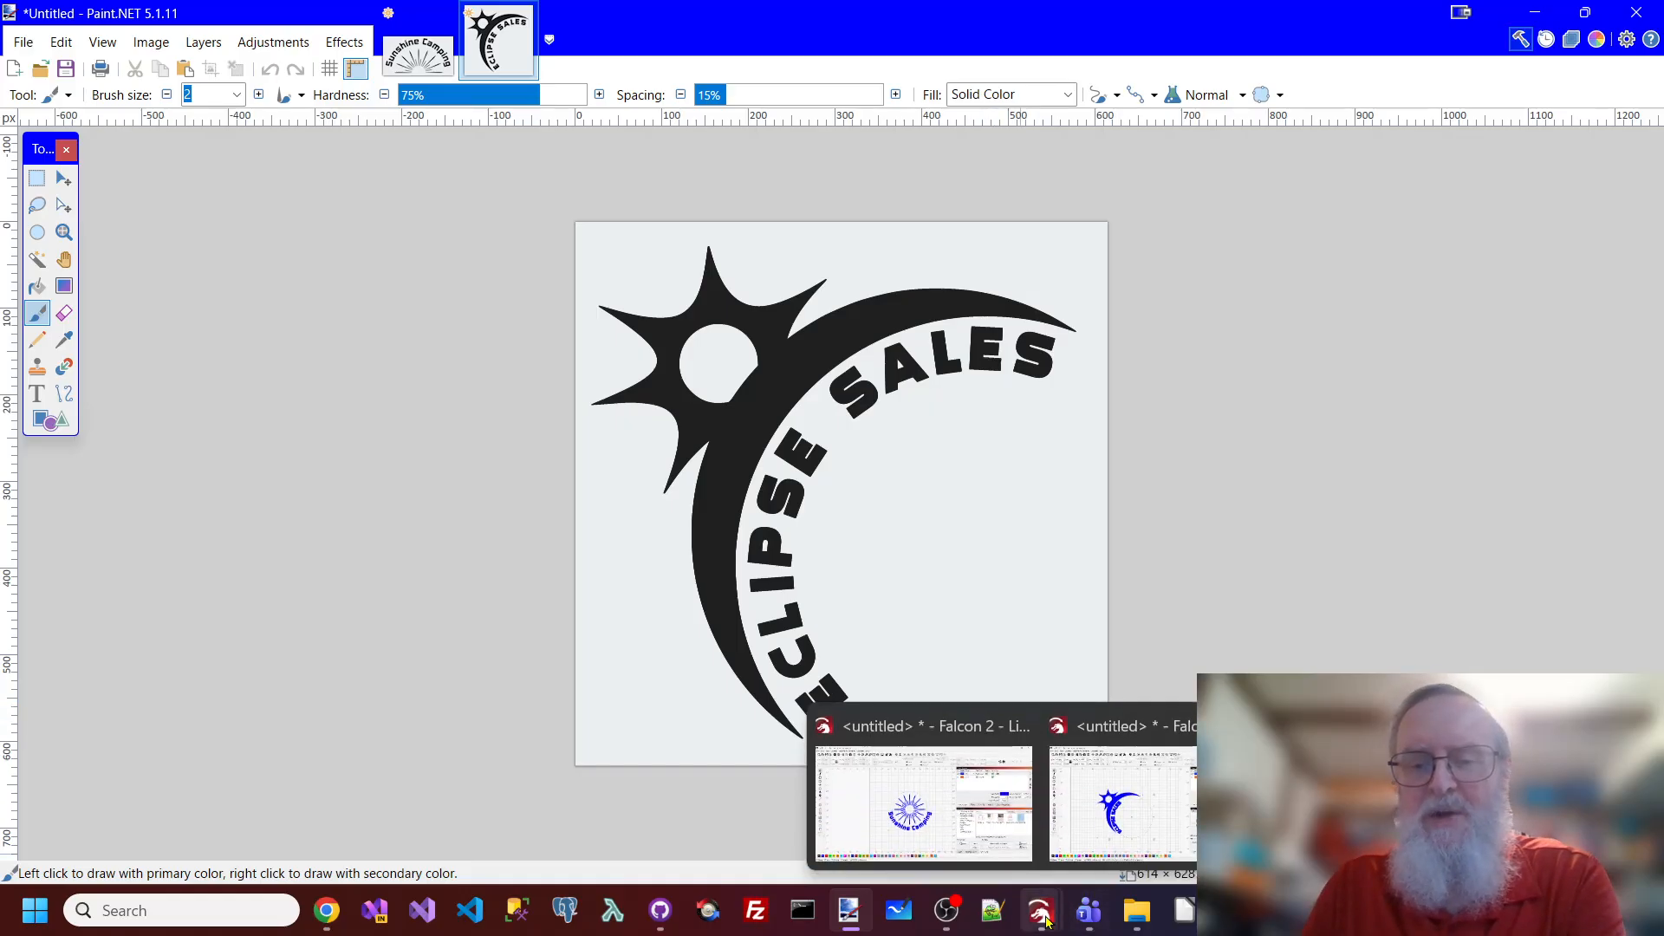
left_click(1147, 825)
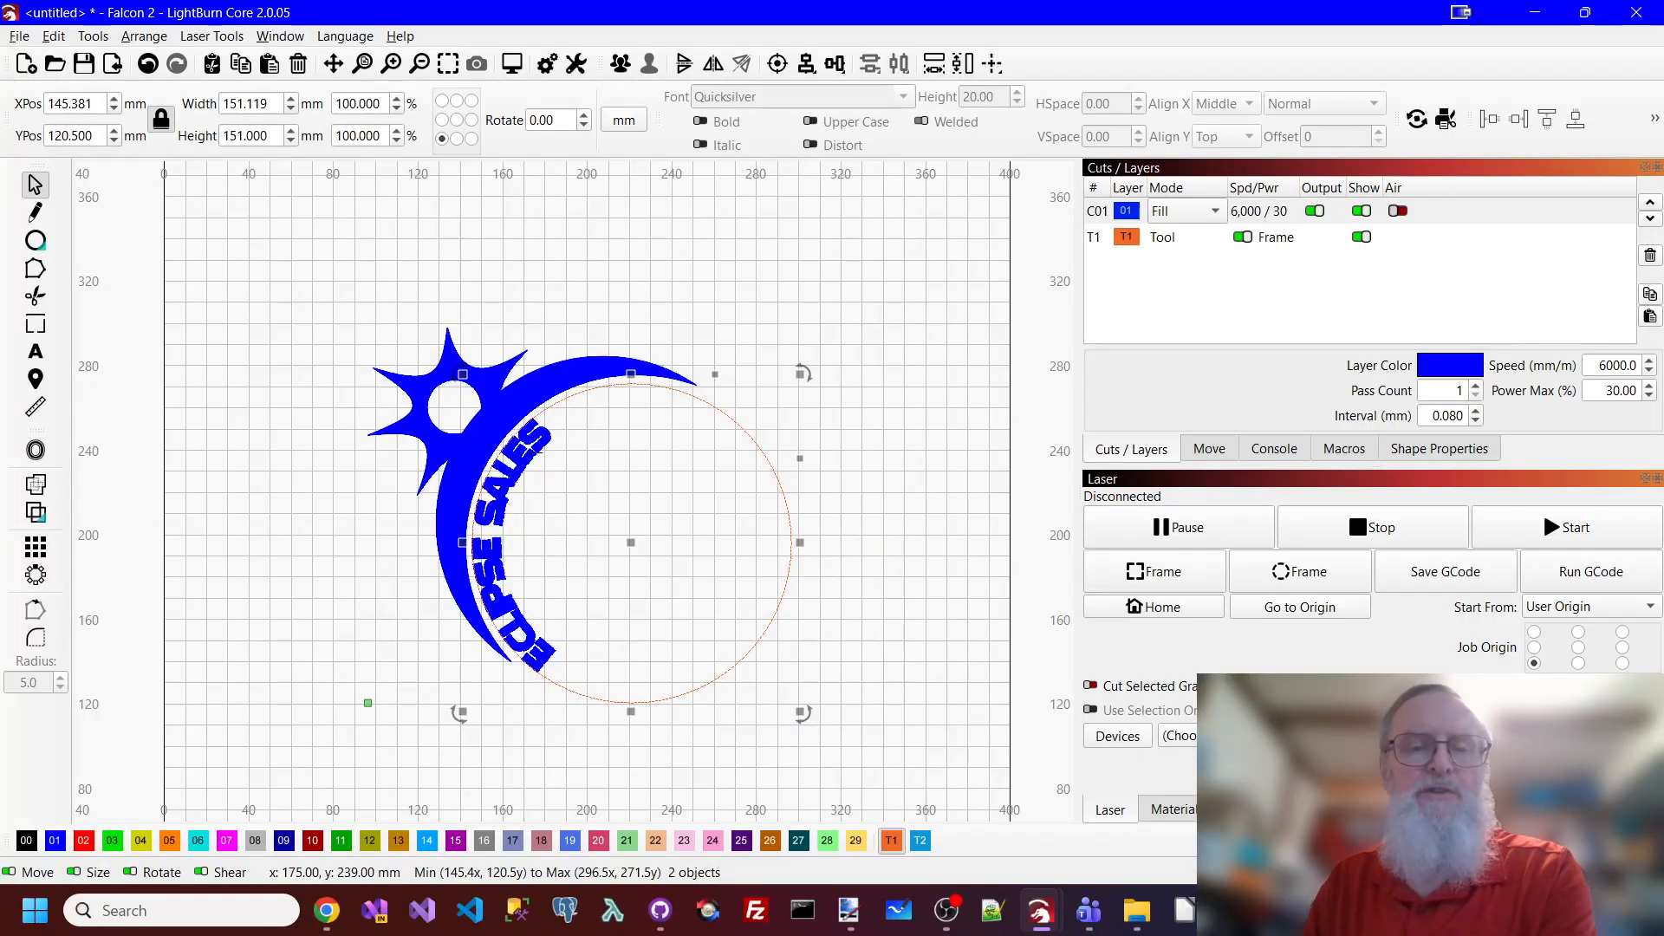
Select only the curved ECLIPSE SALES text and increase its horizontal spacing to 20.00
left_click(869, 289)
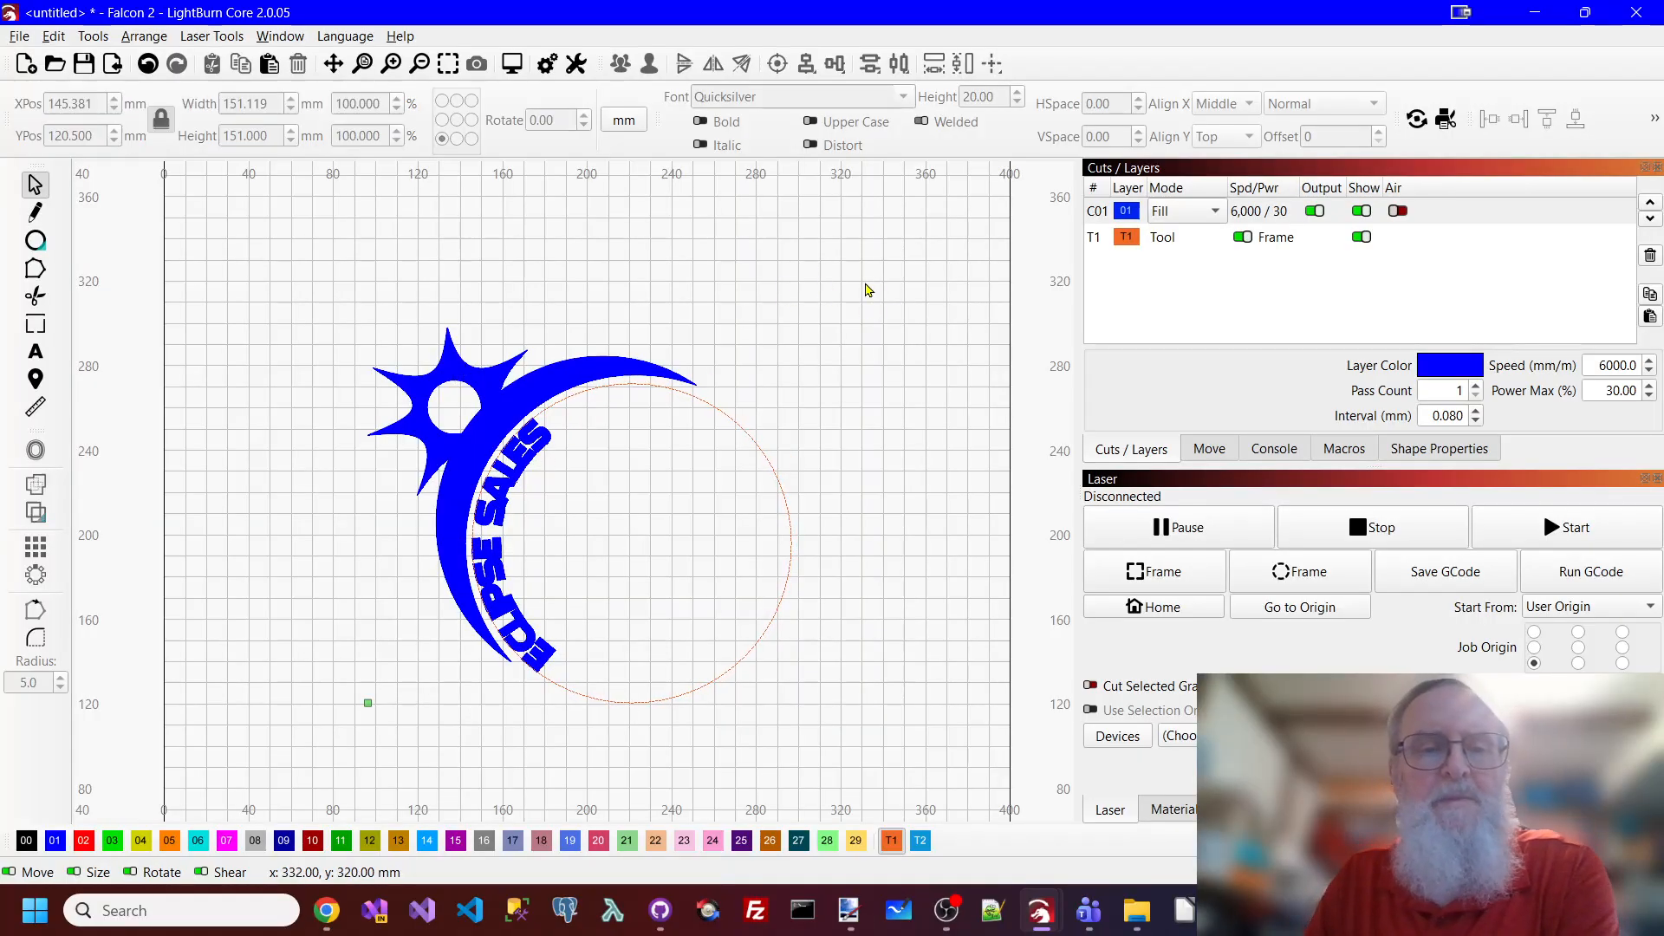
left_click(548, 449)
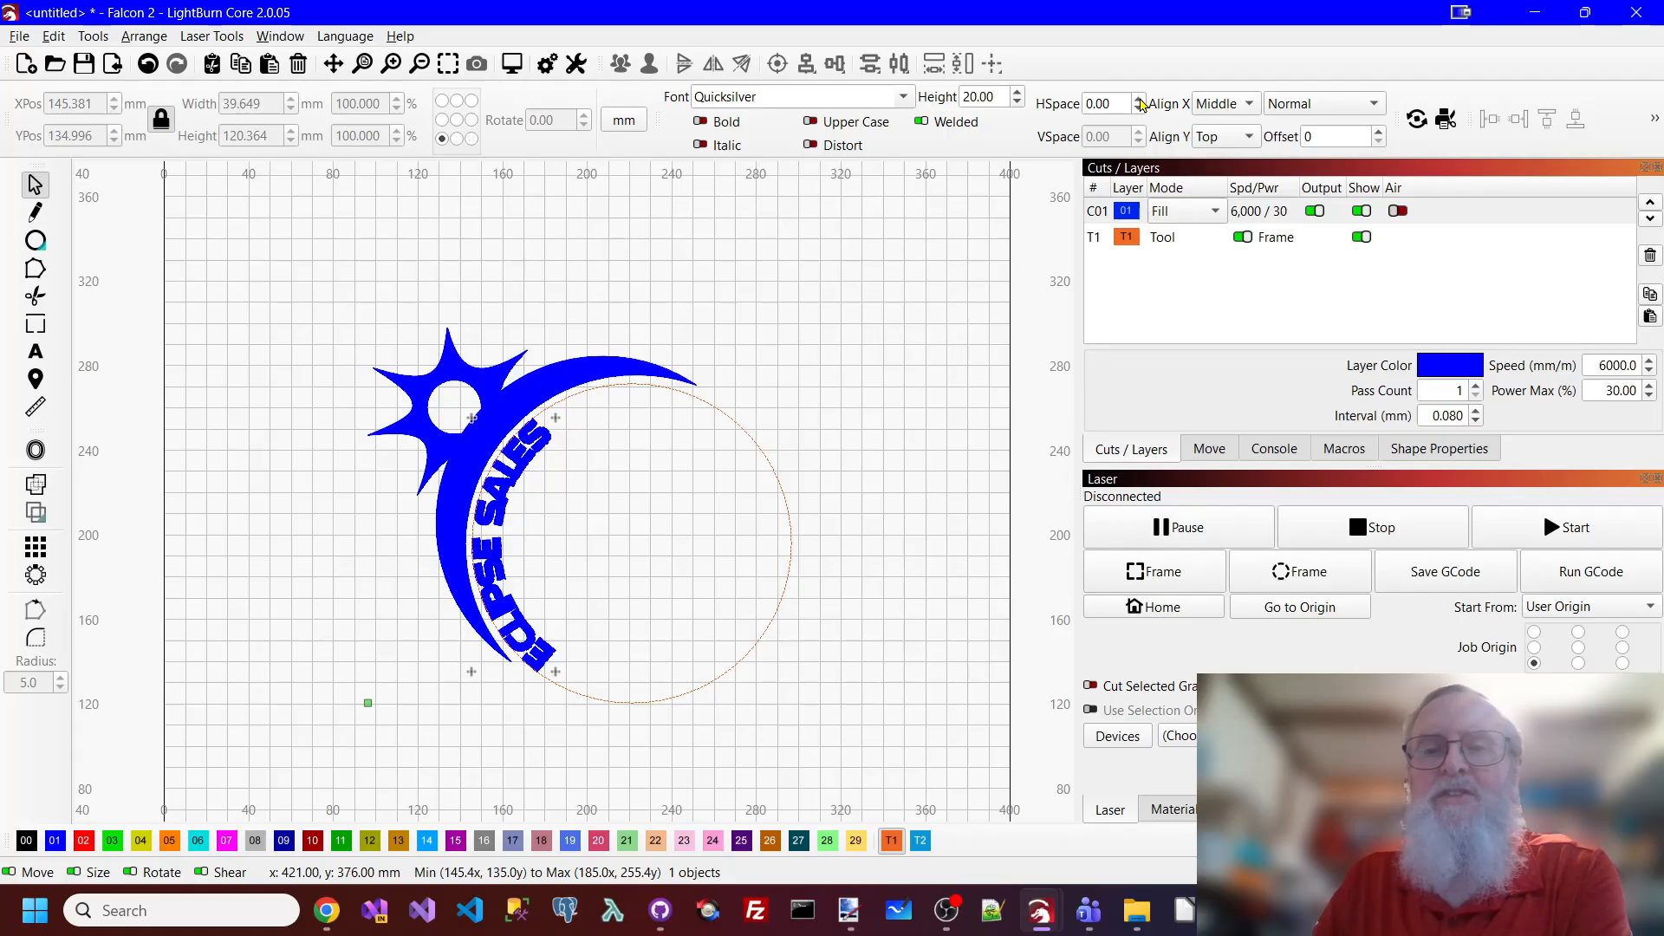
left_click(1140, 99)
left_click(1139, 99)
left_click(1139, 98)
left_click(1140, 99)
left_click(1140, 99)
left_click(1140, 99)
left_click(1138, 100)
double_click(1139, 99)
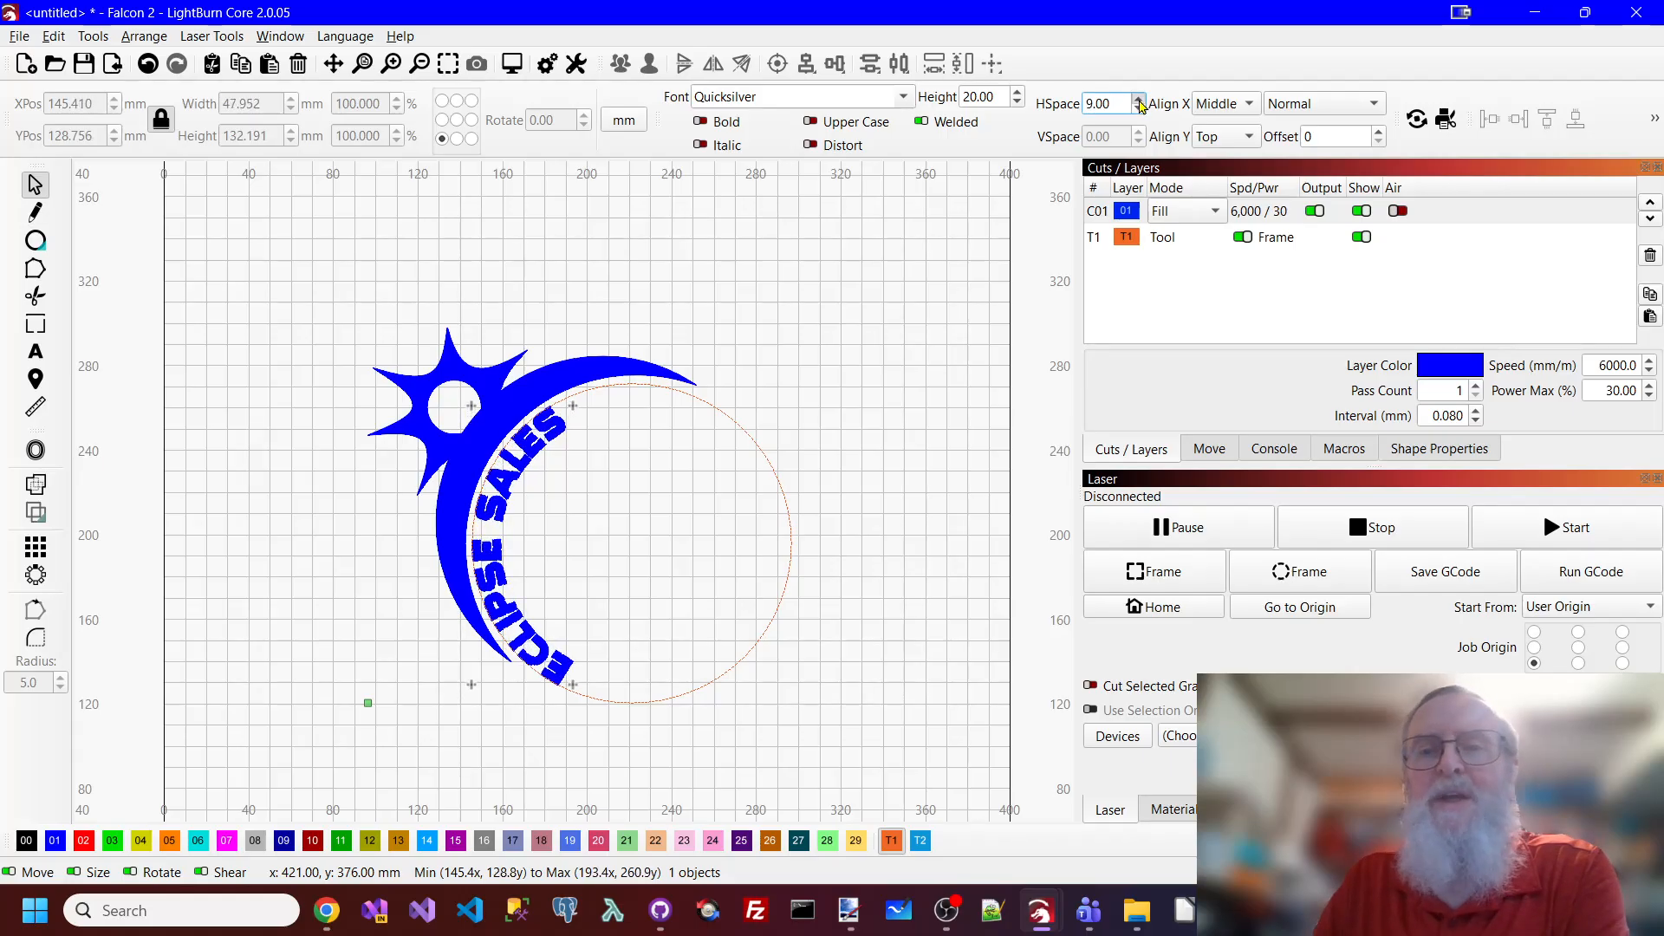
left_click(1138, 100)
left_click(1139, 101)
left_click(1139, 100)
left_click(1138, 101)
left_click(1139, 101)
left_click(1139, 101)
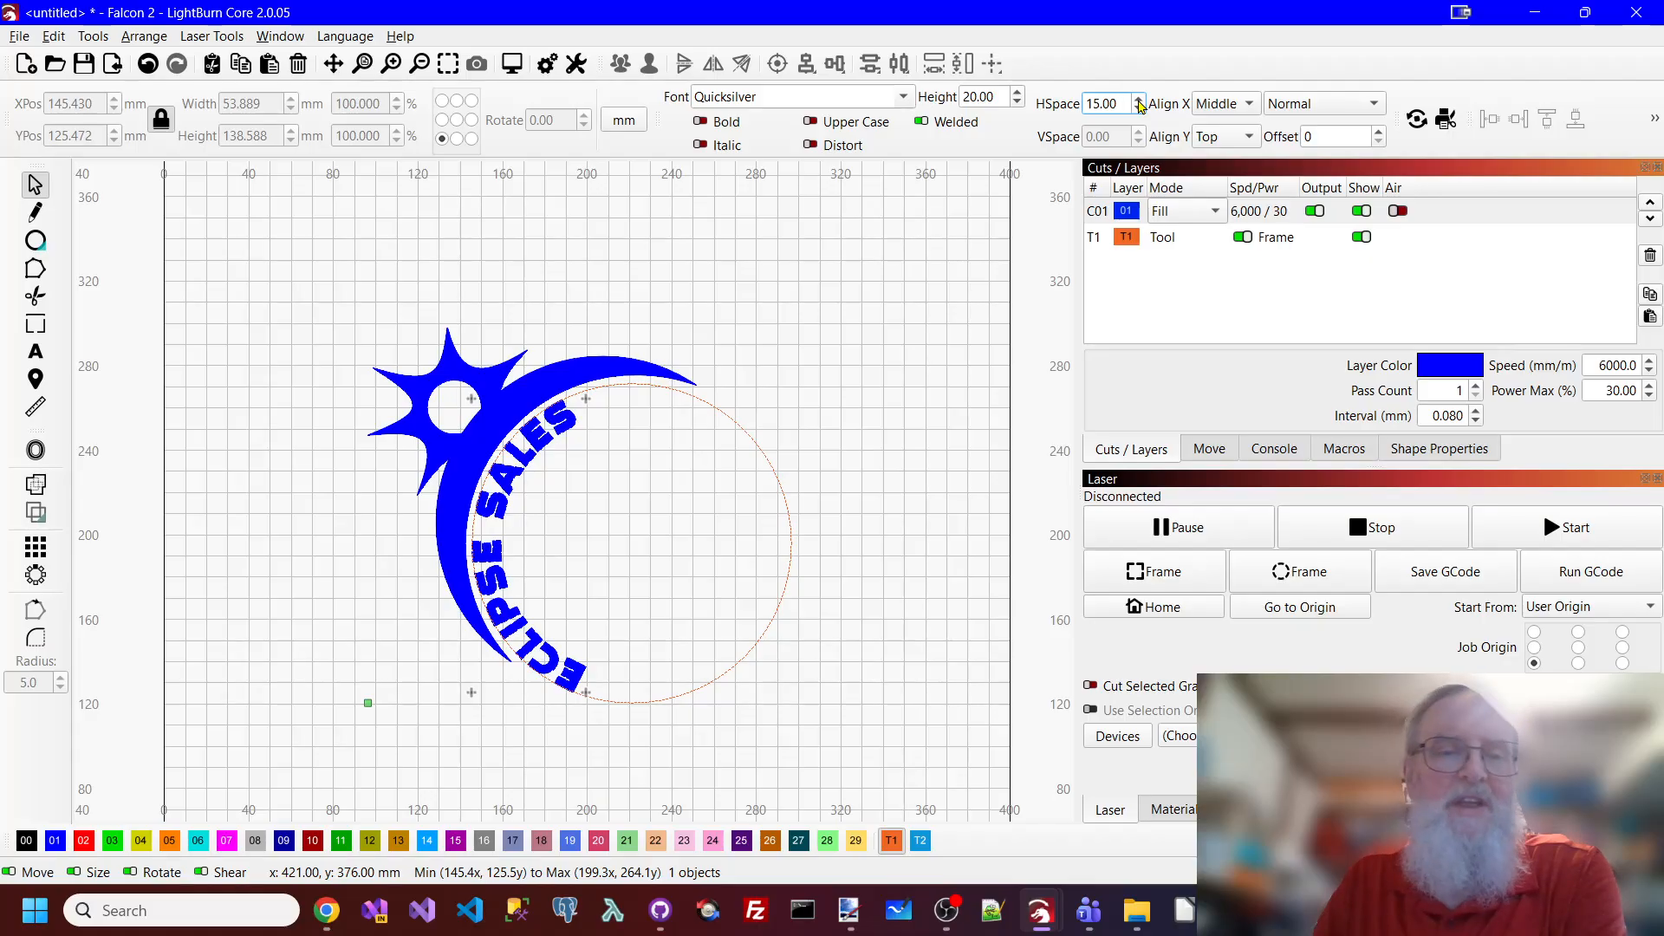
left_click(1138, 99)
left_click(1139, 99)
left_click(1138, 100)
left_click(1139, 100)
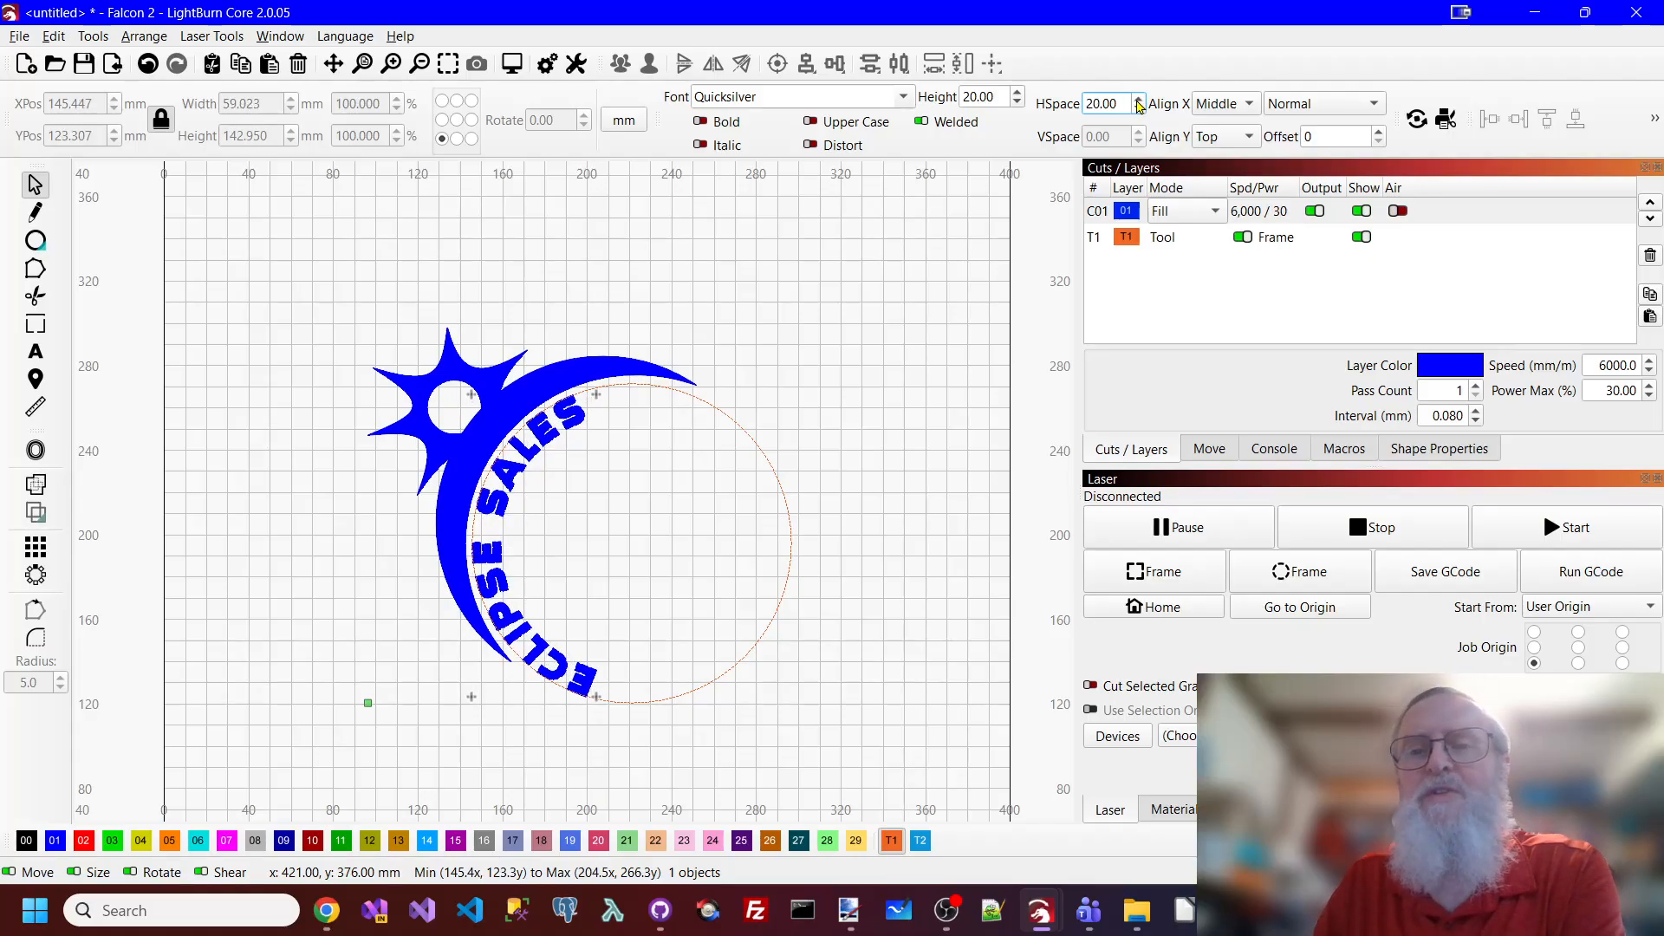
left_click(1139, 100)
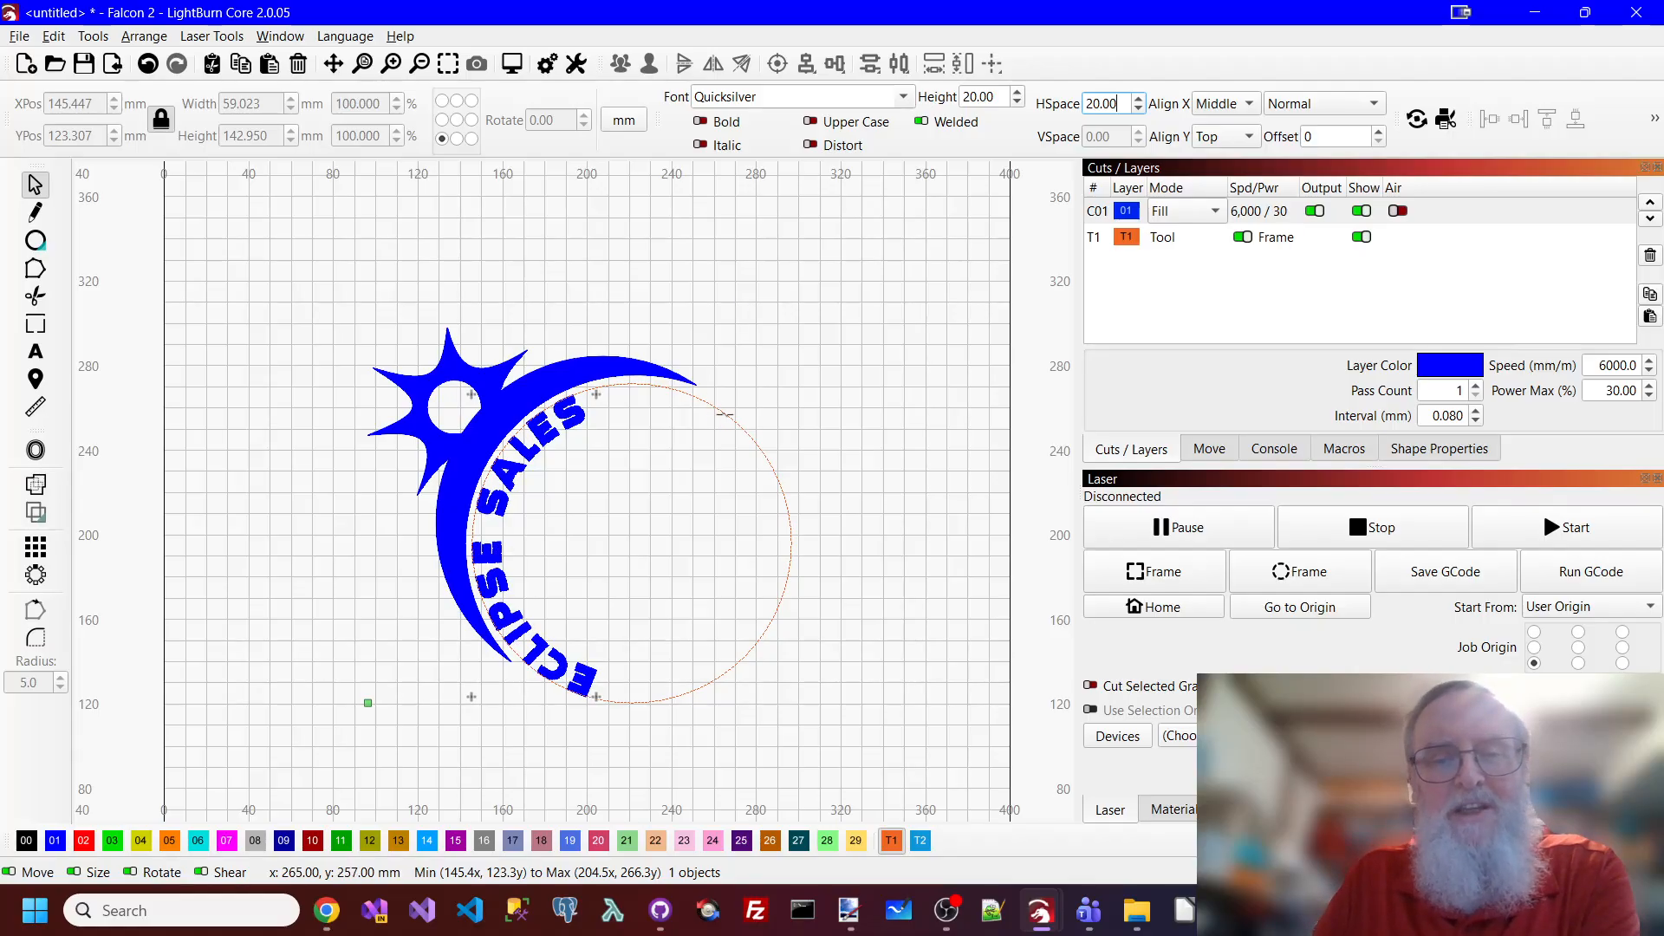
Rotate the tool-layer circle clockwise to slide the text up along the crescent's inner curve, and preview the laser output
left_click(720, 420)
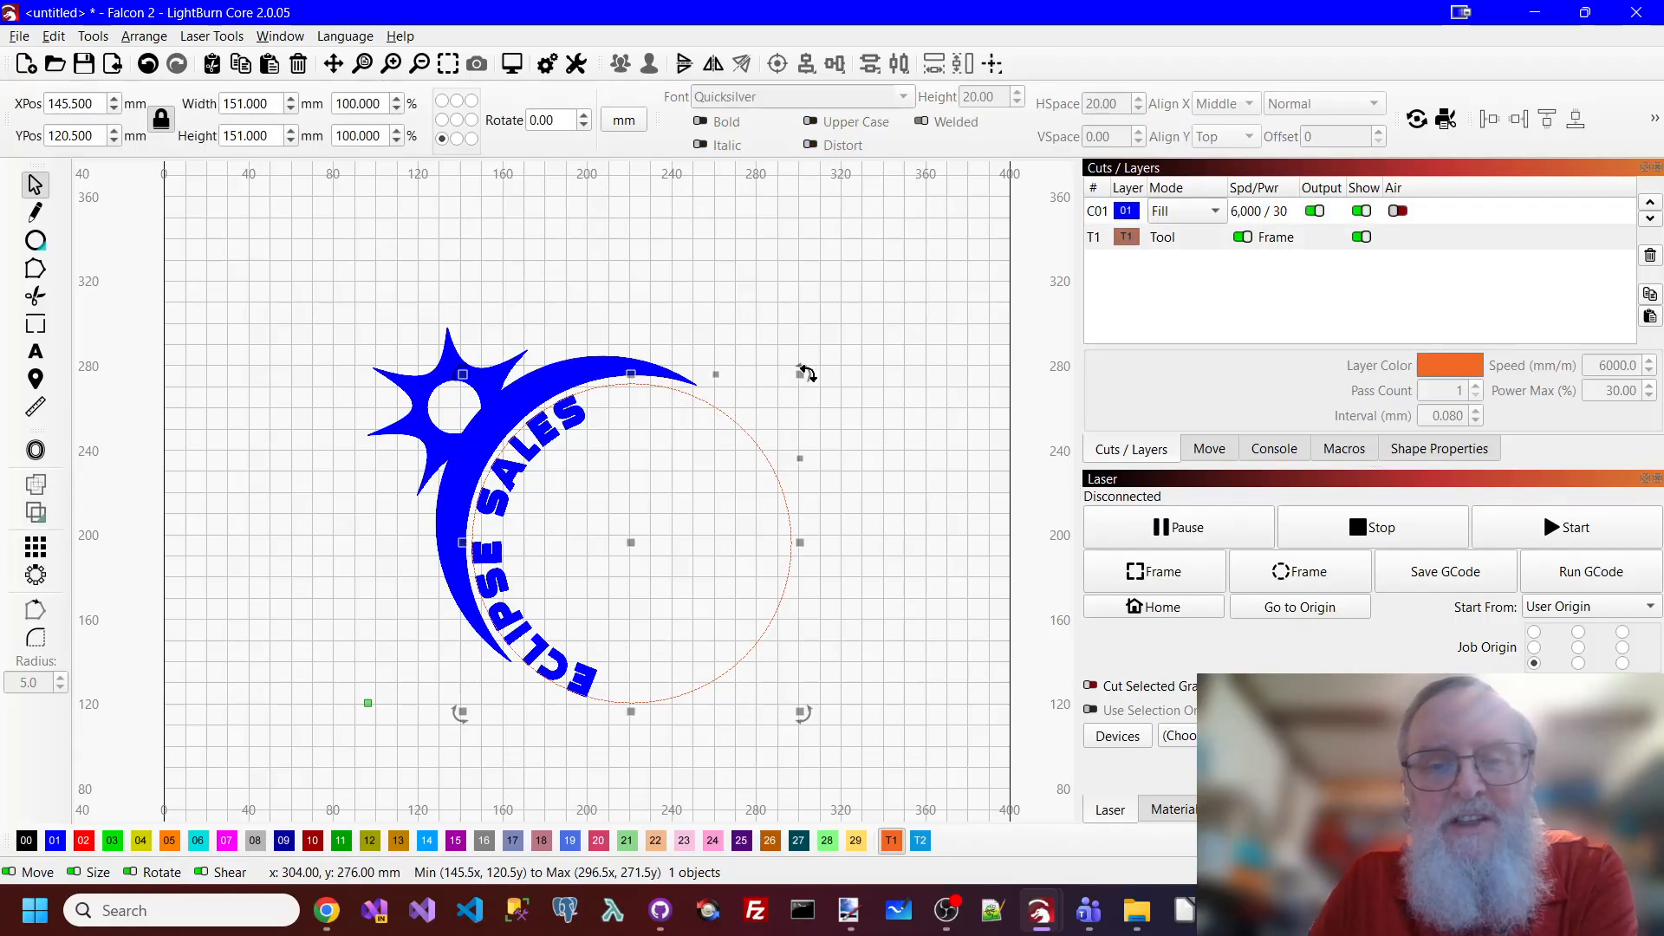
left_click(805, 373)
left_click_drag(805, 374, 837, 517)
left_click(854, 360)
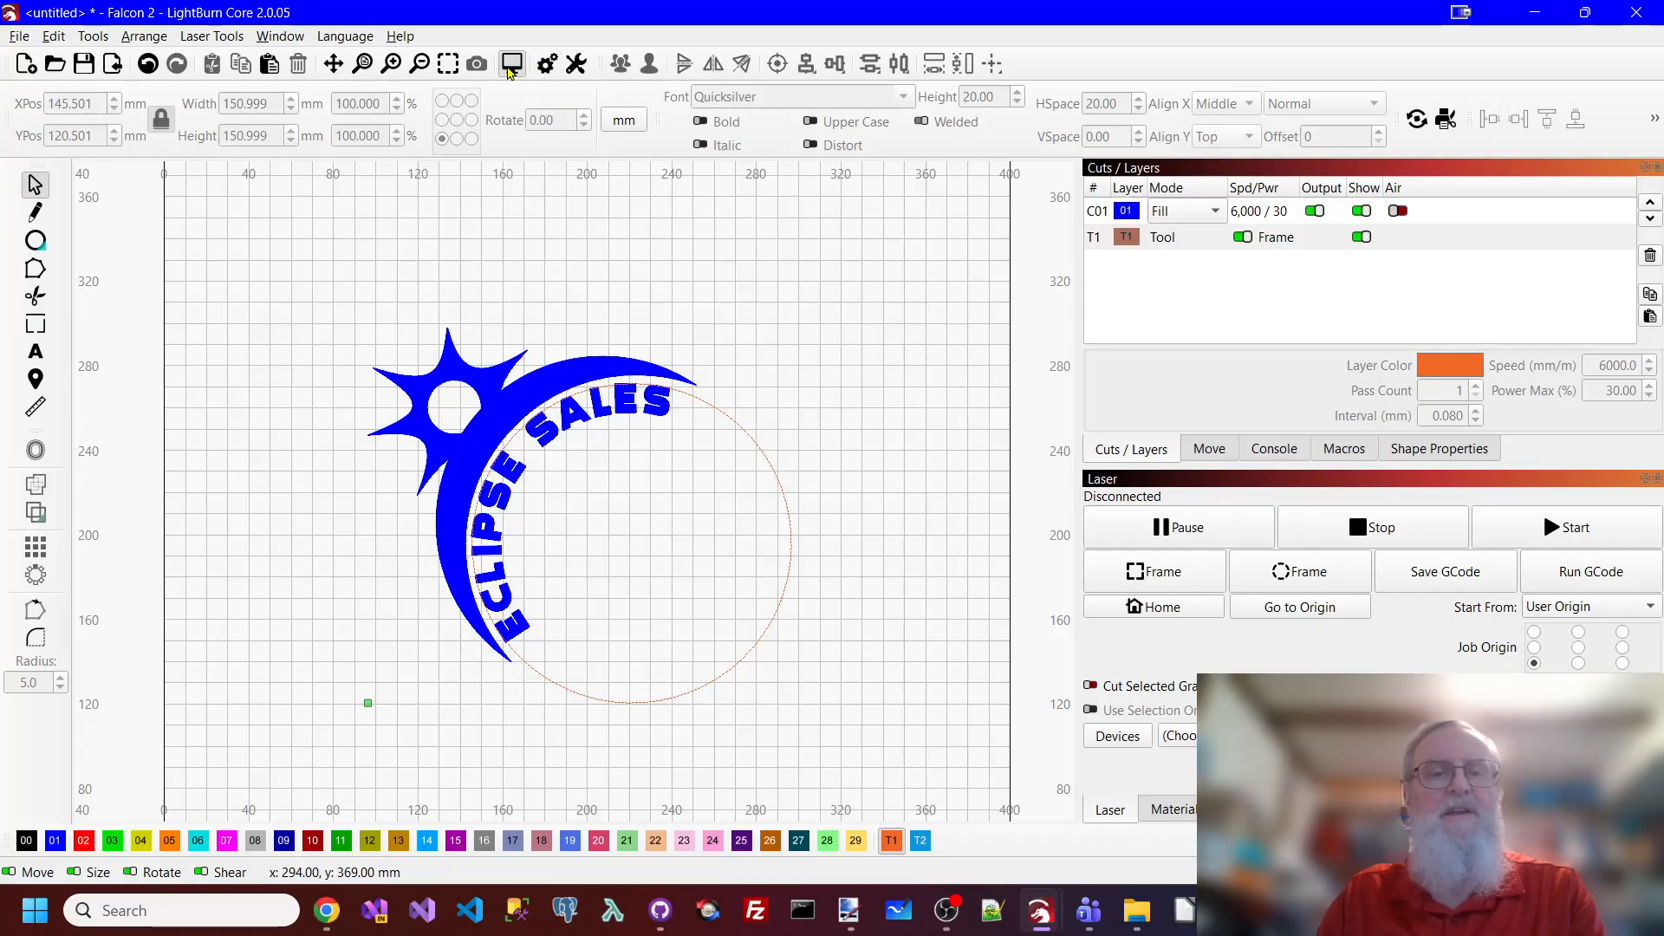
left_click(511, 64)
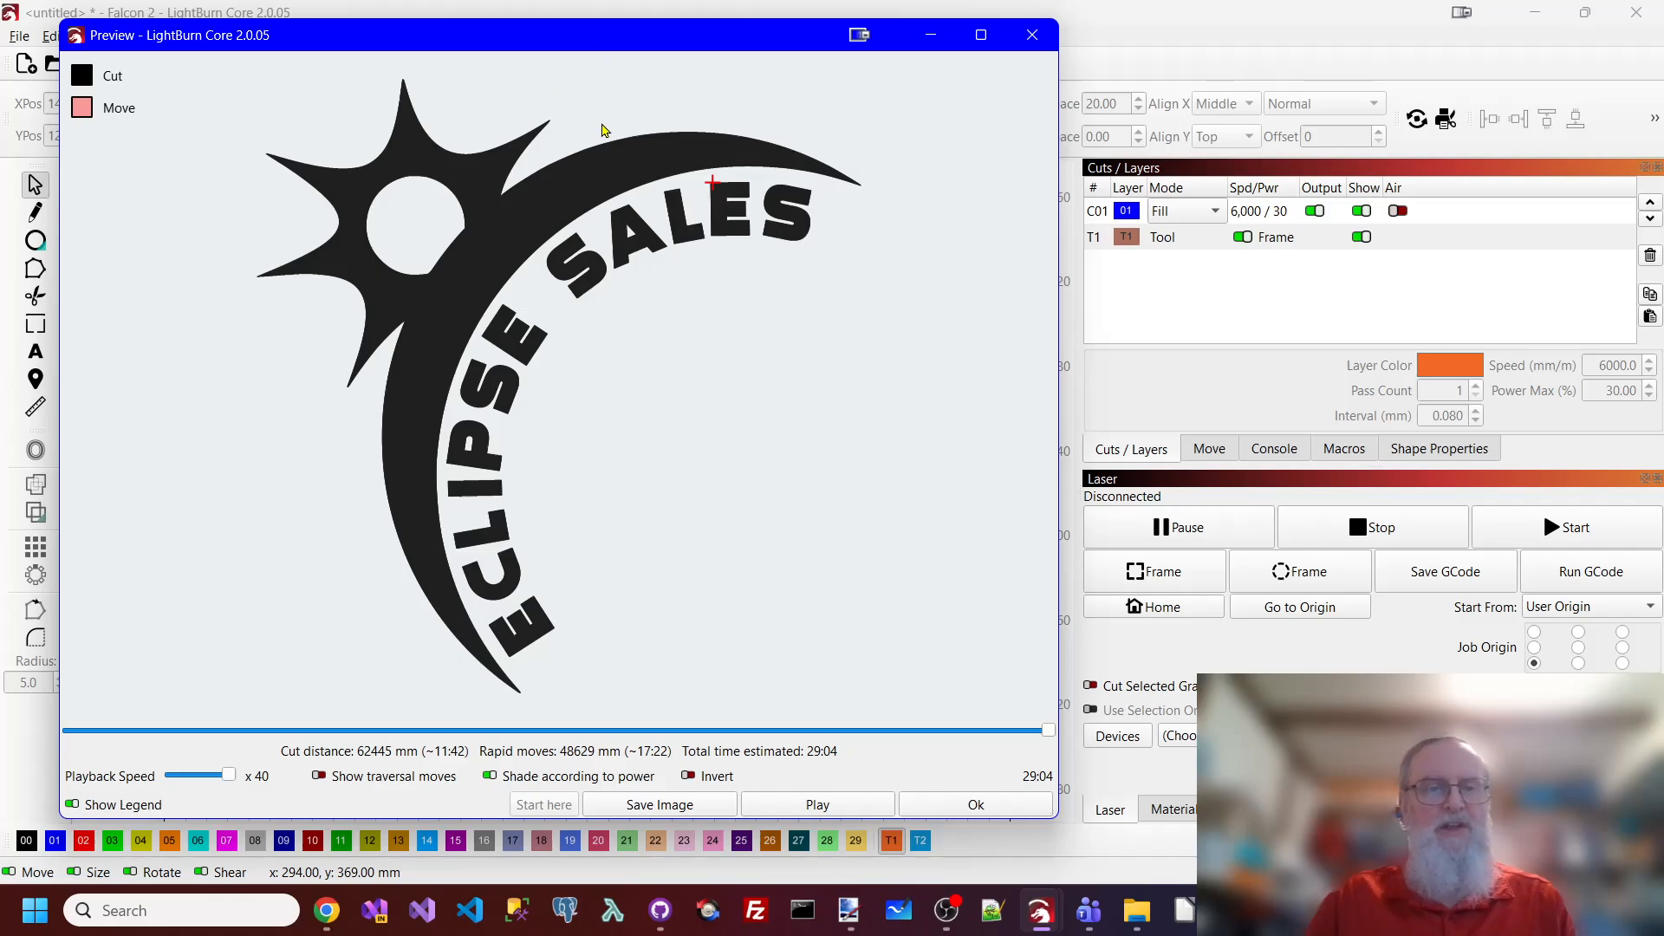
left_click(976, 804)
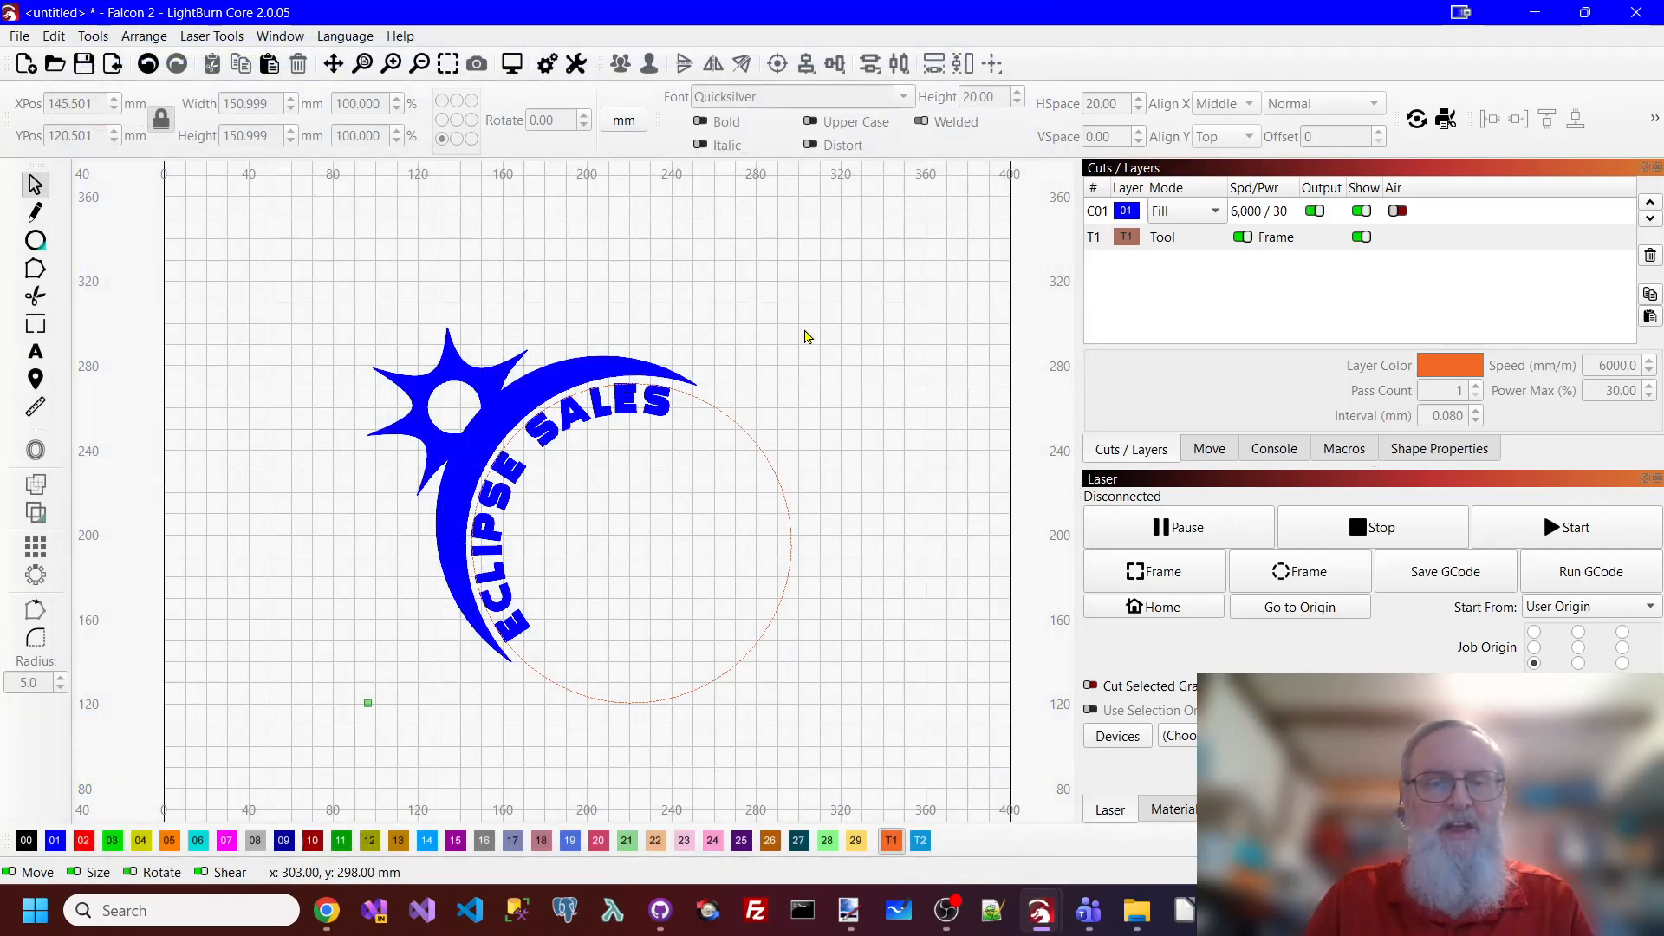
Set the ECLIPSE SALES text's horizontal spacing to 25.00, preview the laser output again, and close the preview
left_click(657, 392)
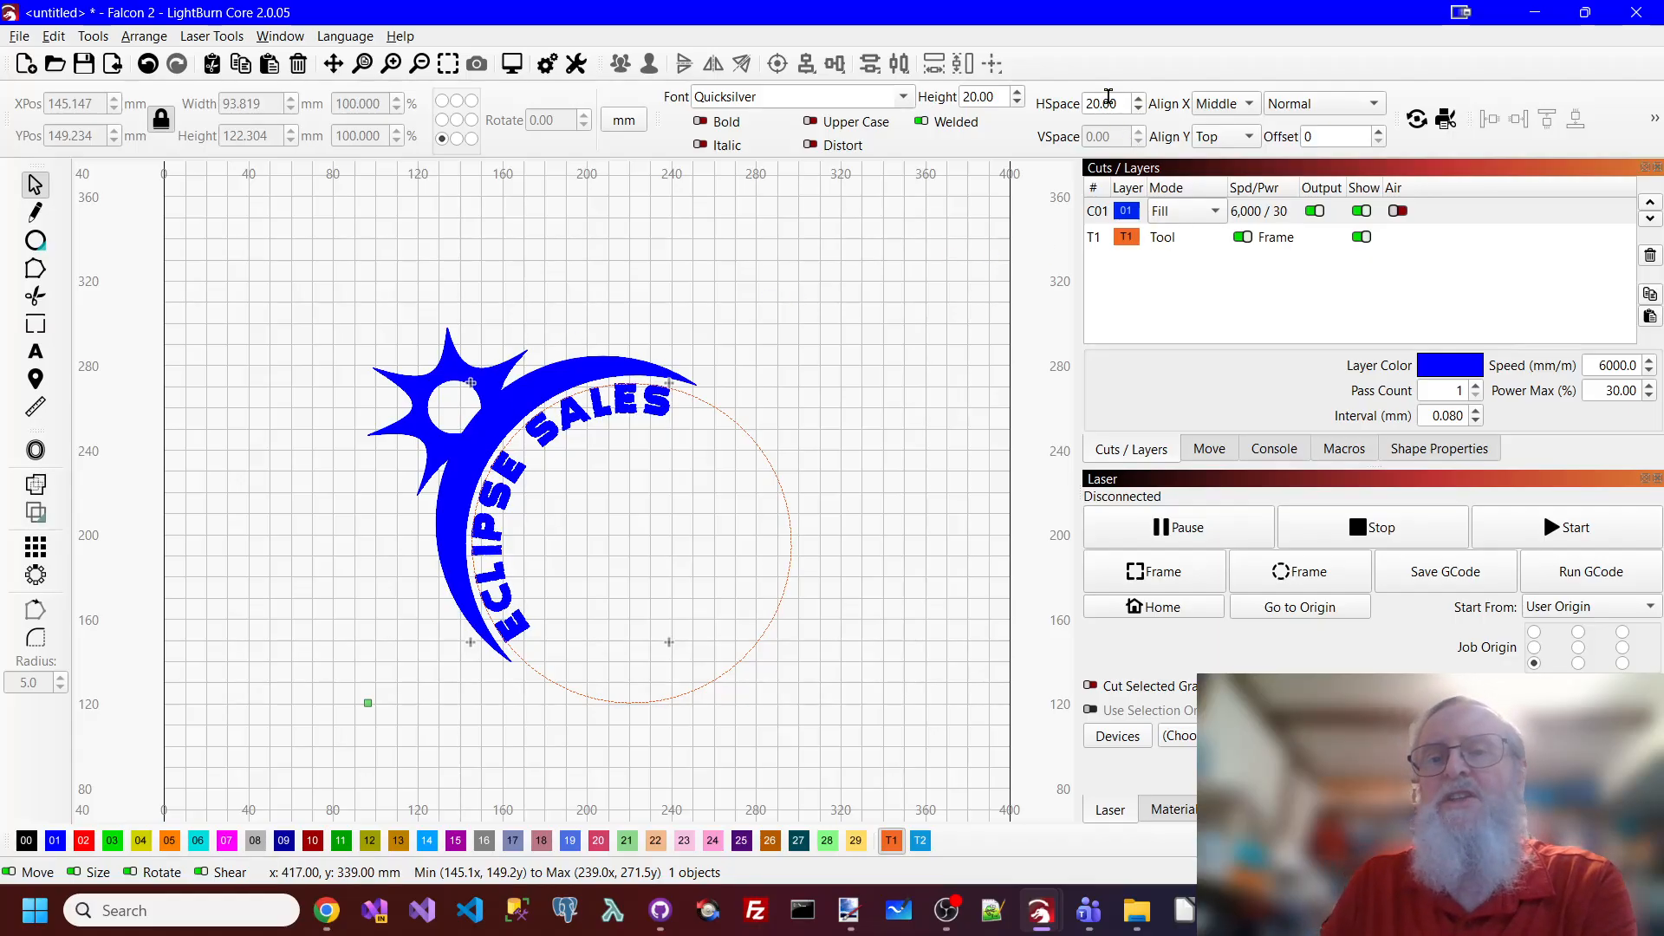
left_click(1139, 99)
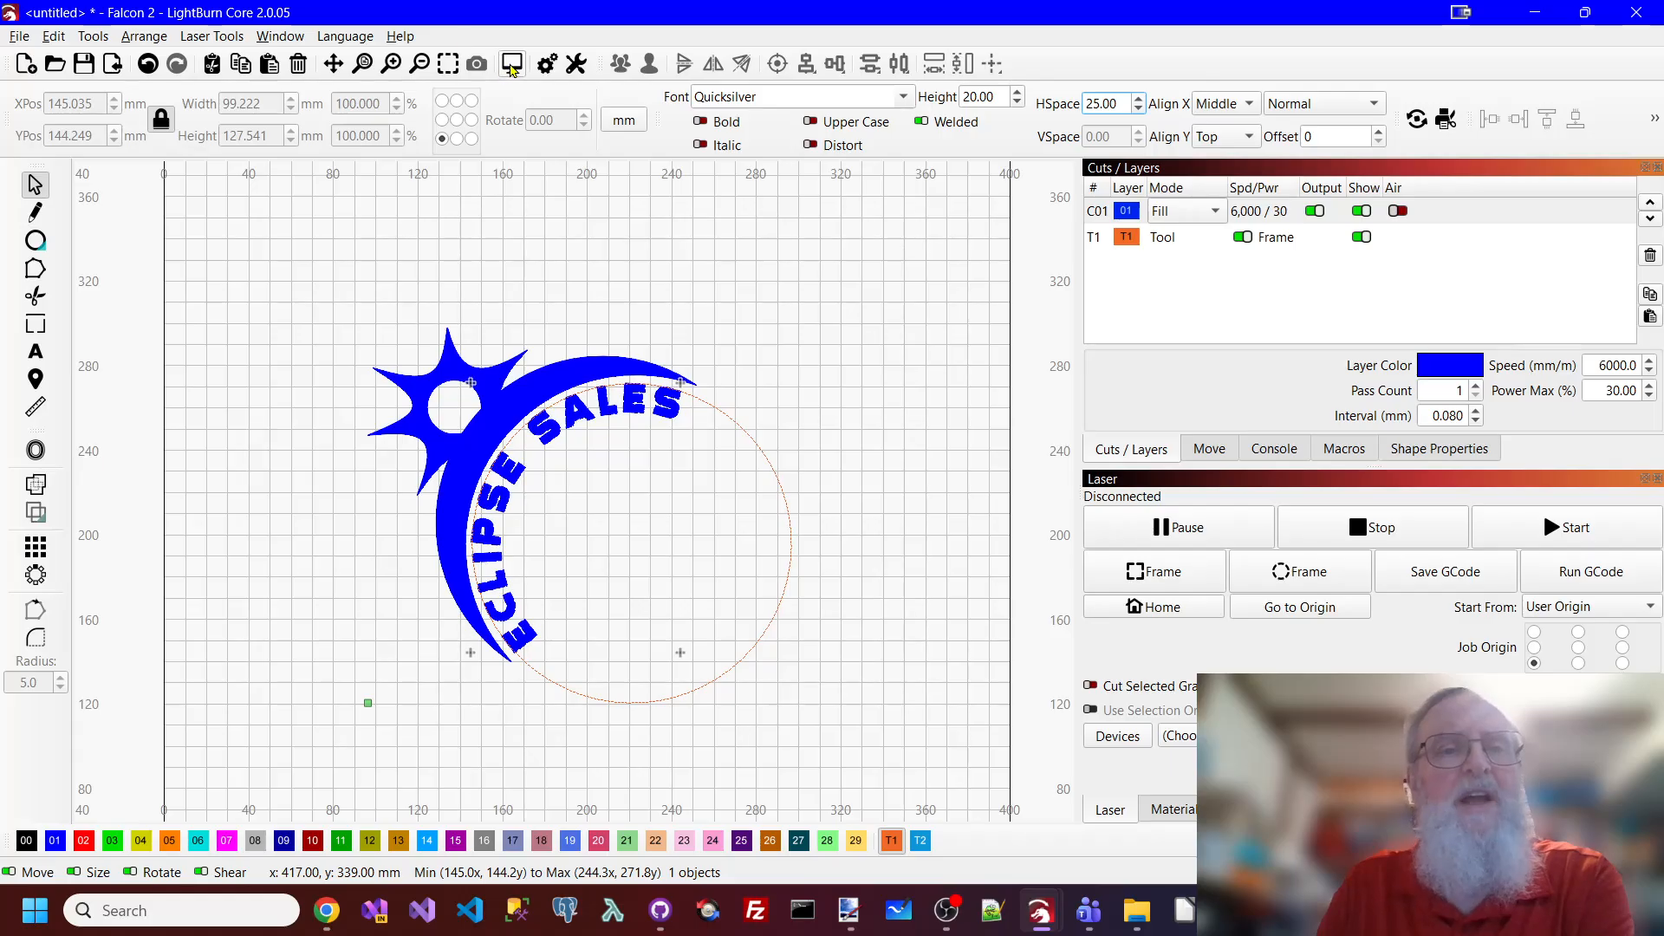
left_click(512, 64)
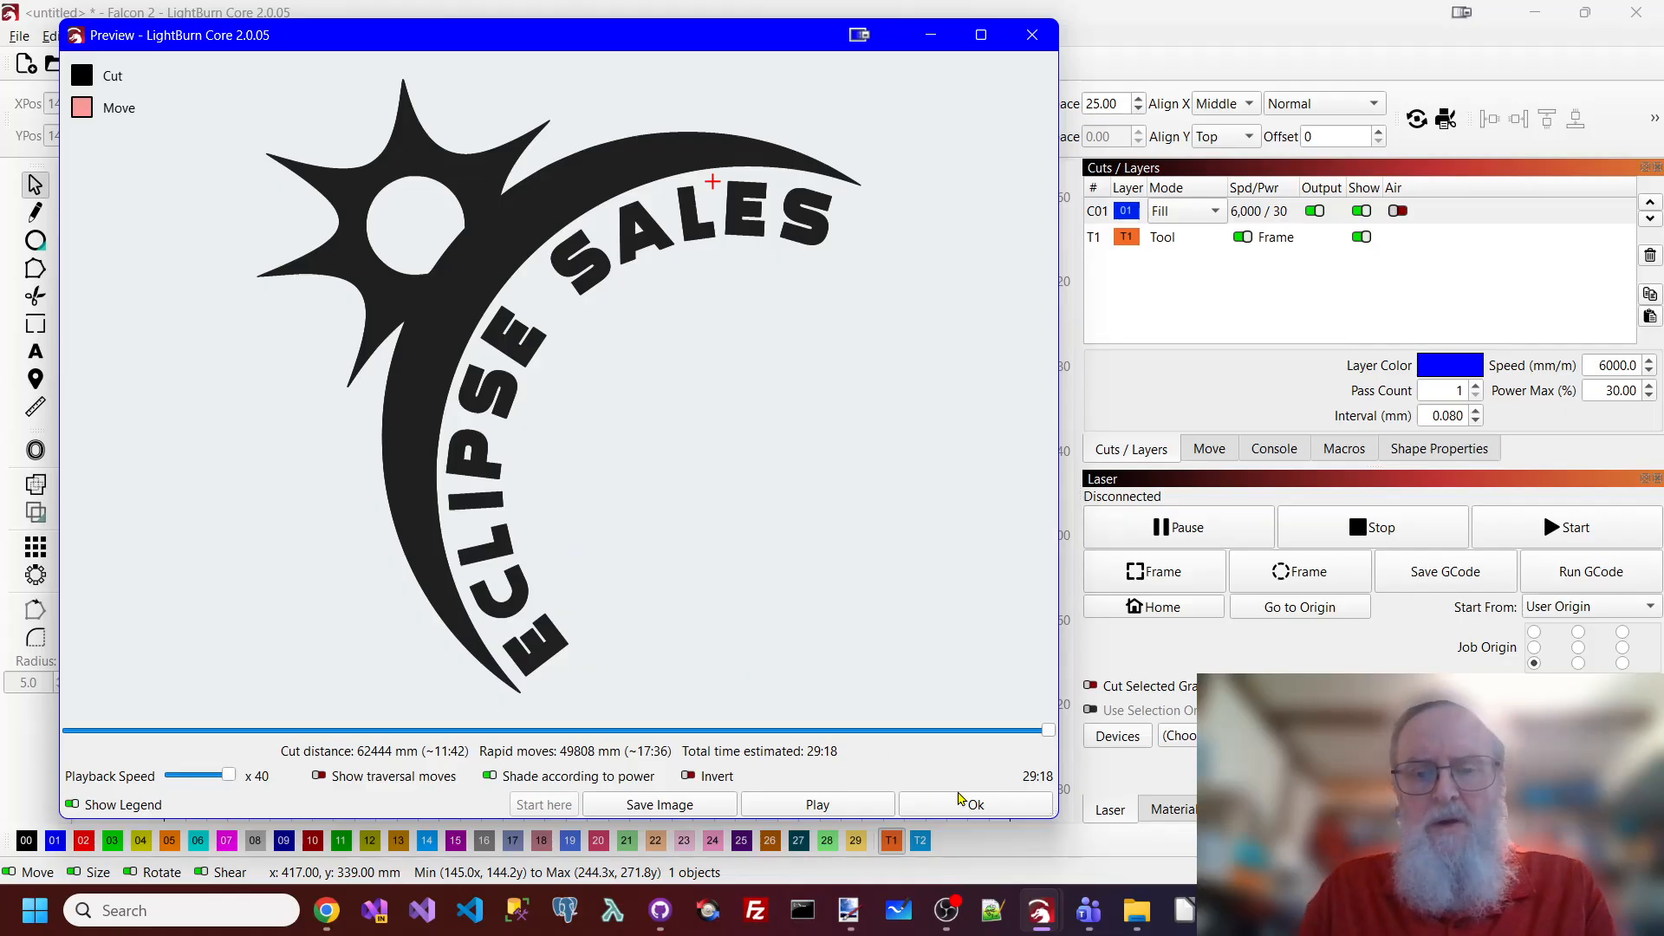
left_click(972, 801)
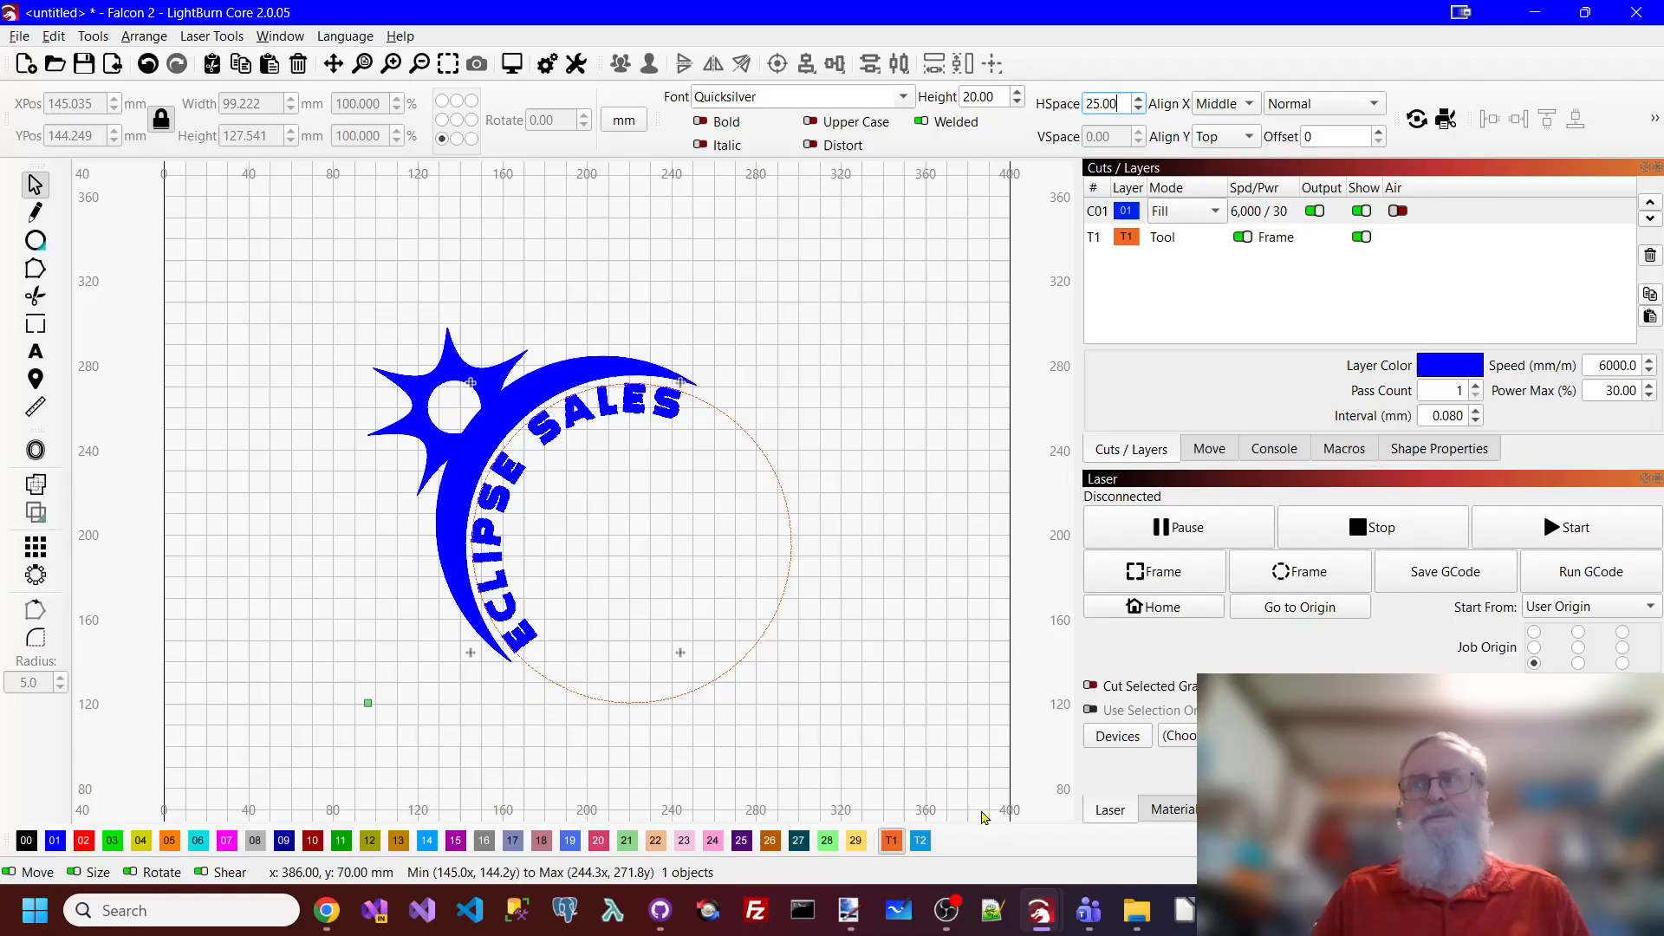